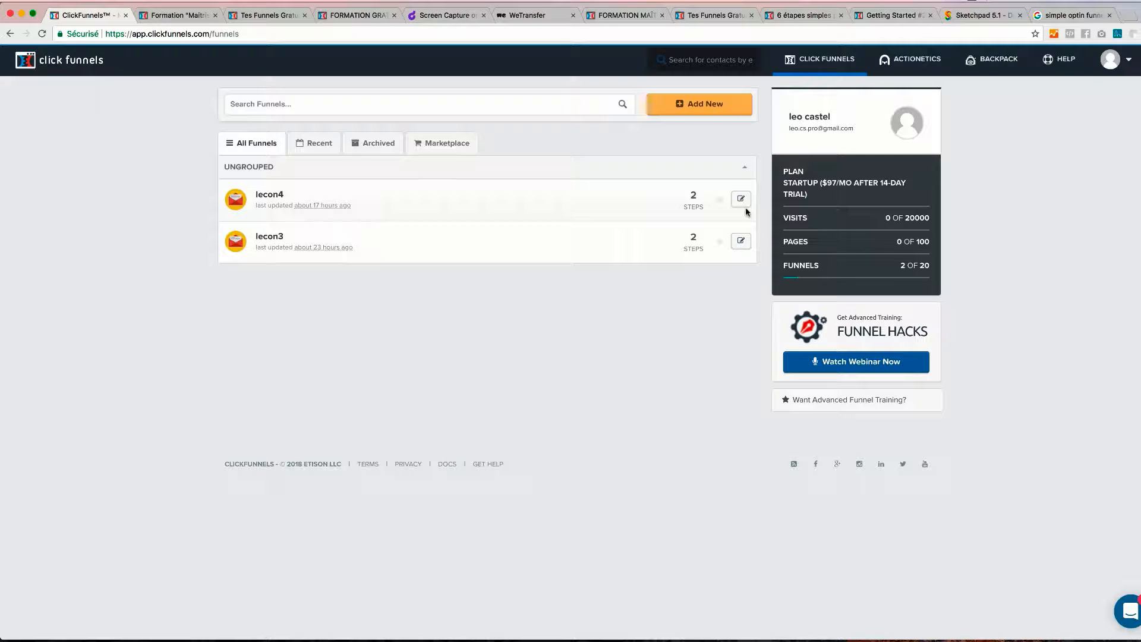
Step: Switch to Sketchpad and draw two large freehand squares side by side as funnel pages with the pencil
click(987, 19)
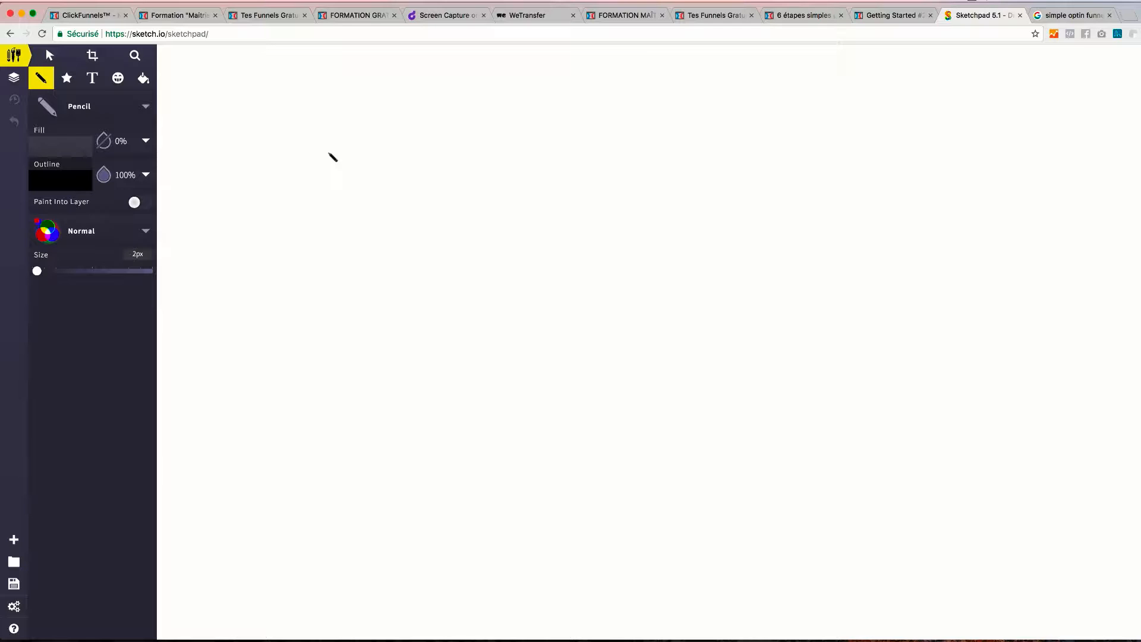
drag(385, 124, 523, 125)
mouse_move(385, 124)
mouse_down()
mouse_move(304, 184)
mouse_move(306, 342)
mouse_move(517, 336)
mouse_move(541, 120)
mouse_move(523, 126)
mouse_up()
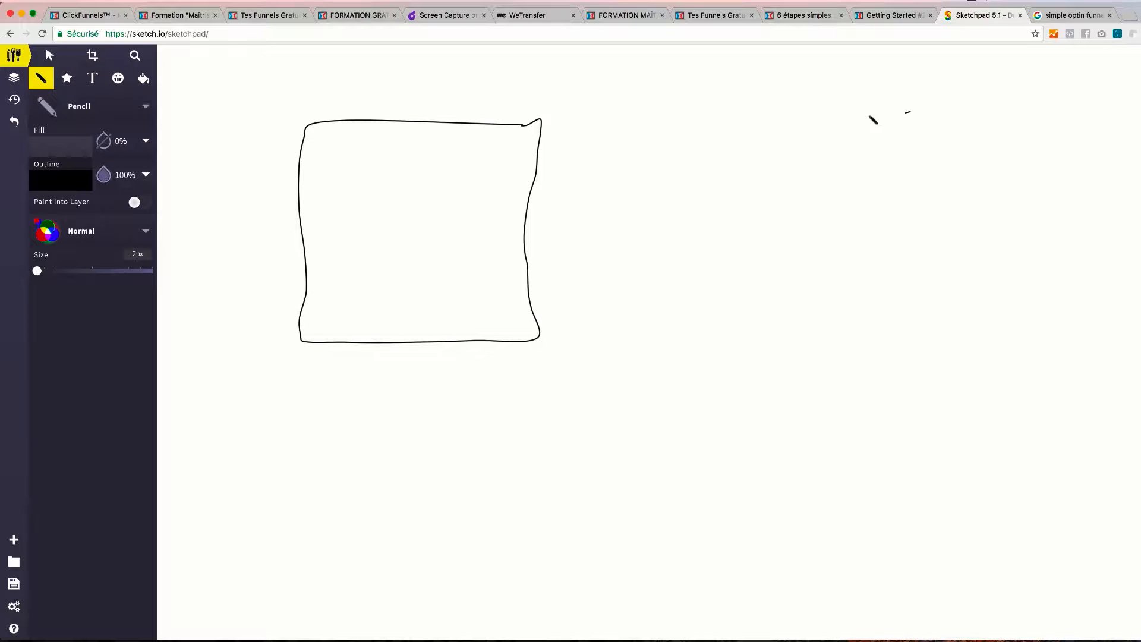
mouse_move(874, 120)
mouse_down()
mouse_move(720, 122)
mouse_move(692, 316)
mouse_move(756, 336)
mouse_move(934, 336)
mouse_move(932, 178)
mouse_move(915, 112)
mouse_up()
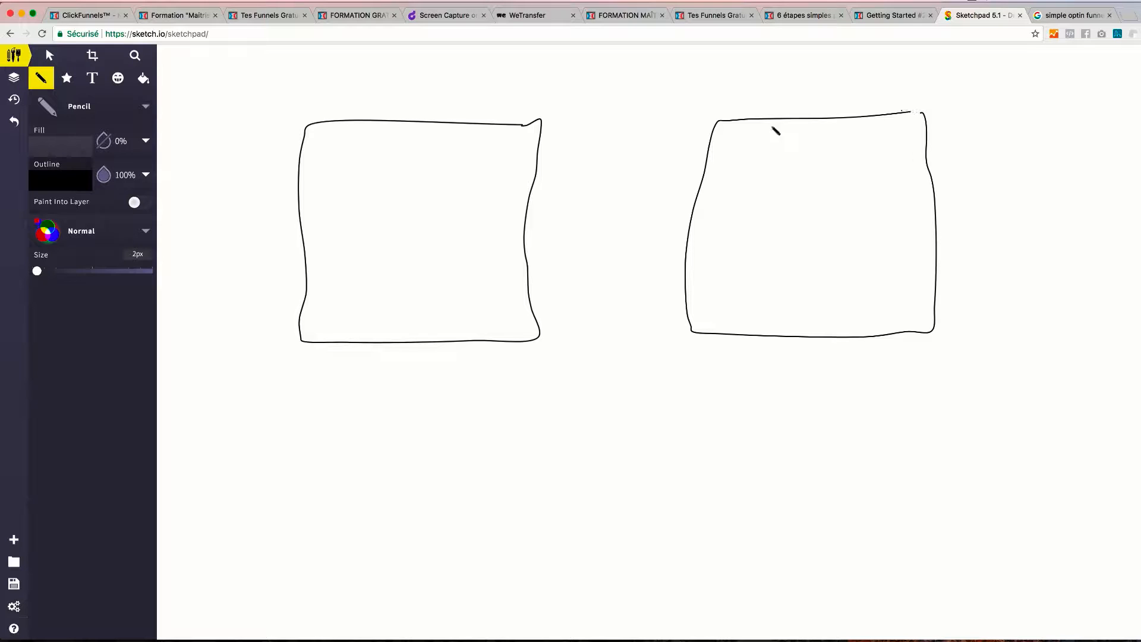
Step: Draw an arrow from the first page to the second, and sketch two form fields above a button inside the first page
mouse_move(546, 213)
mouse_down()
mouse_move(664, 218)
mouse_move(617, 226)
mouse_up()
mouse_move(467, 209)
mouse_down()
mouse_move(344, 214)
mouse_move(468, 224)
mouse_move(468, 210)
mouse_move(448, 237)
mouse_move(349, 233)
mouse_move(351, 247)
mouse_move(460, 247)
mouse_move(468, 236)
mouse_up()
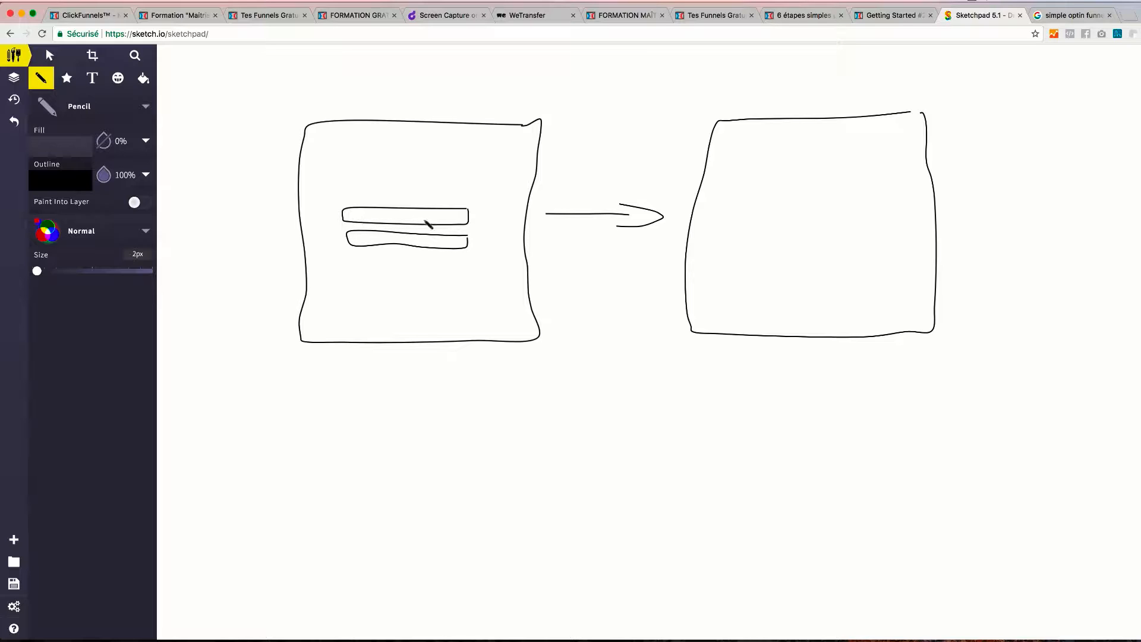
mouse_move(466, 254)
mouse_down()
mouse_move(347, 271)
mouse_move(456, 288)
mouse_move(471, 259)
mouse_up()
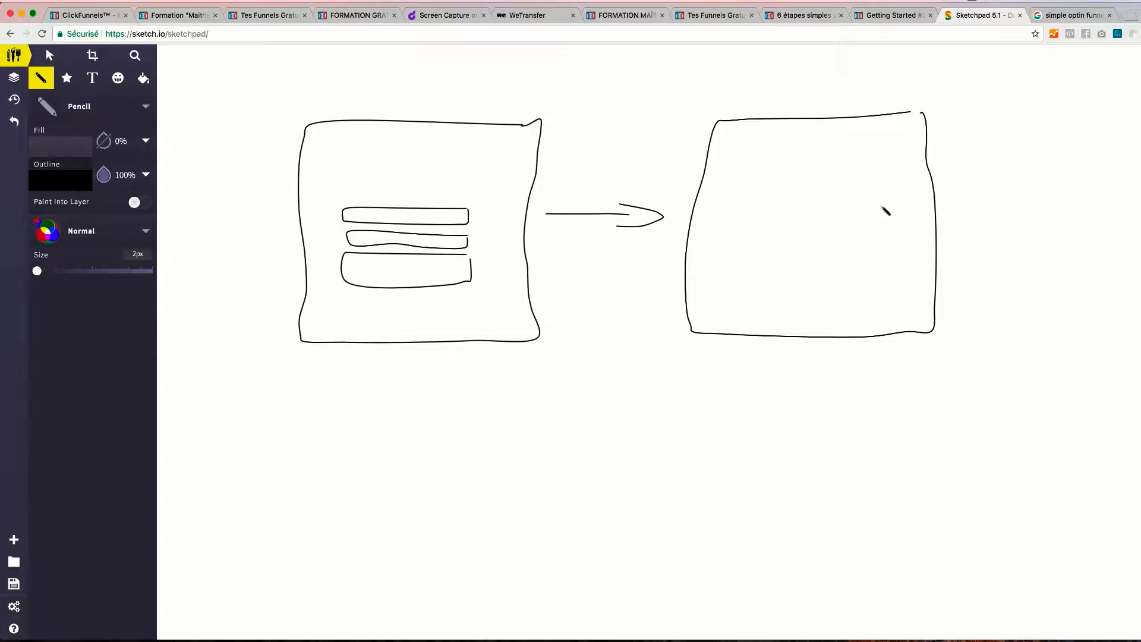
Step: Inside the second page, sketch a button and, above it, a video box with a circled play icon
mouse_move(883, 208)
mouse_down()
mouse_move(746, 208)
mouse_move(743, 237)
mouse_move(883, 233)
mouse_move(884, 209)
mouse_up()
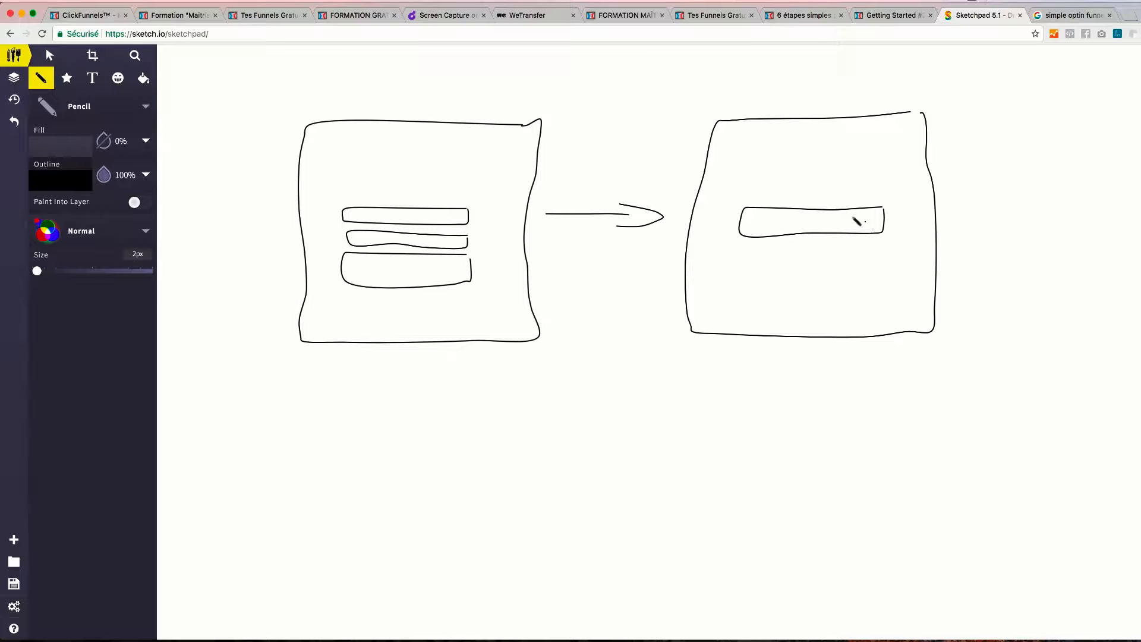
mouse_move(892, 140)
mouse_down()
mouse_move(732, 156)
mouse_move(849, 196)
mouse_move(918, 173)
mouse_move(904, 138)
mouse_up()
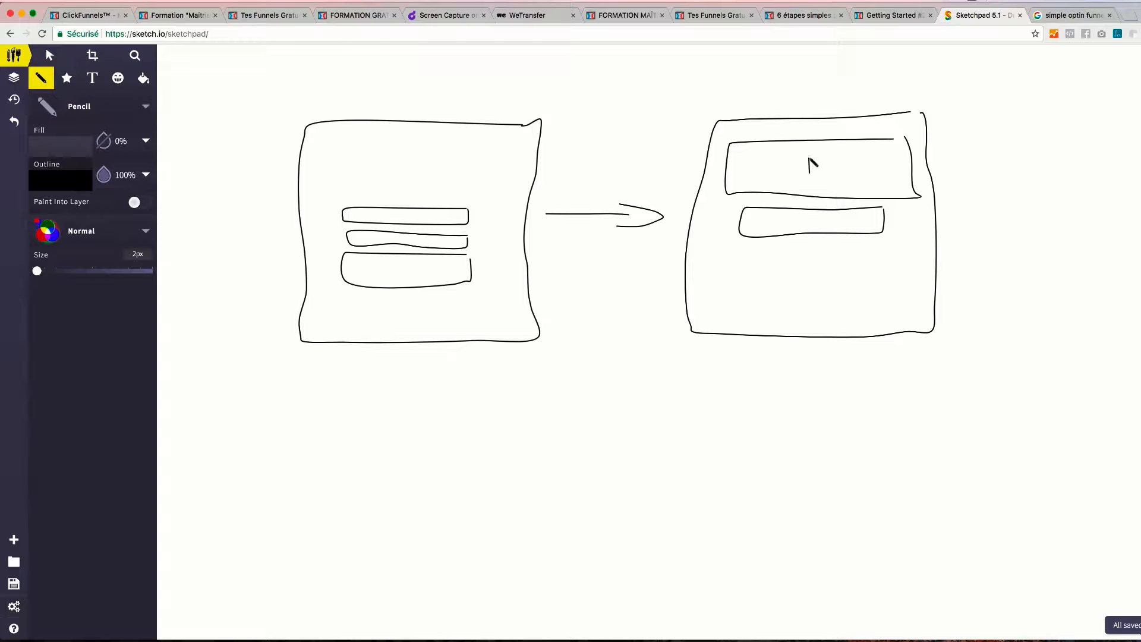
mouse_move(810, 158)
mouse_down()
mouse_move(827, 169)
mouse_move(821, 178)
mouse_move(795, 159)
mouse_move(835, 166)
mouse_move(817, 154)
mouse_up()
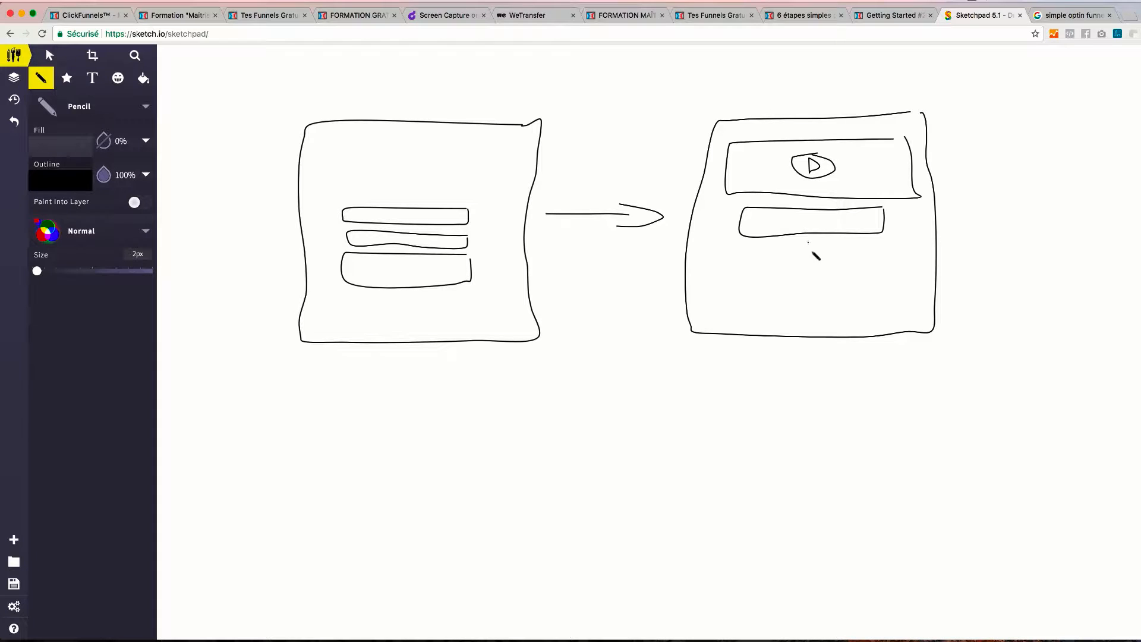
Step: Divide the lower part of the second page into two columns and draw a short text line in each
drag(813, 255, 815, 340)
drag(685, 254, 931, 261)
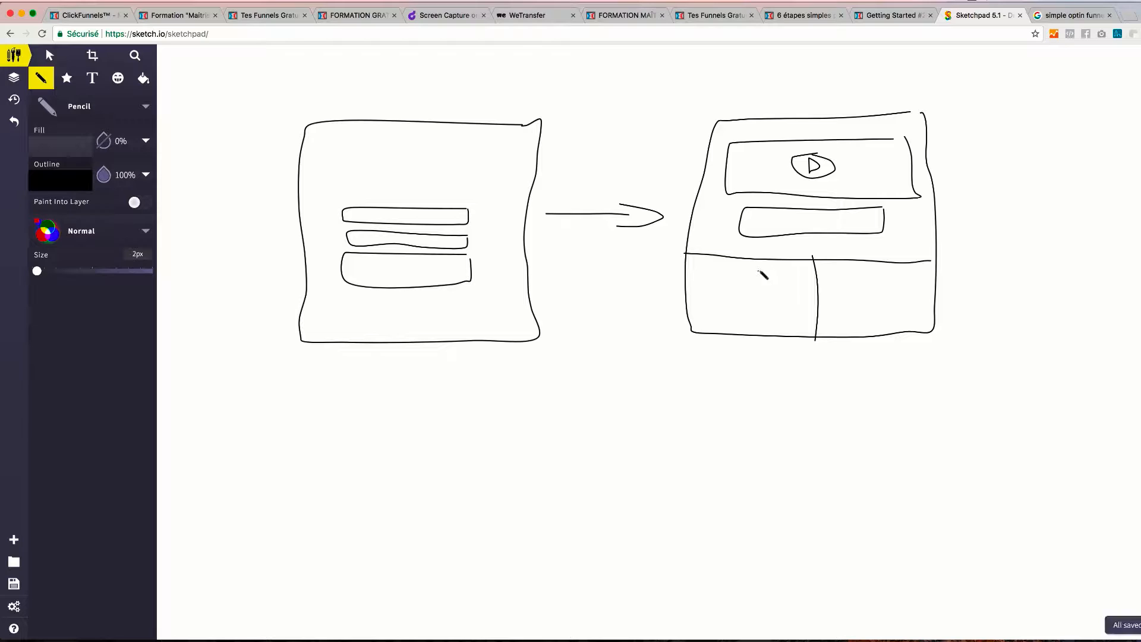
drag(780, 271, 699, 269)
drag(918, 274, 845, 273)
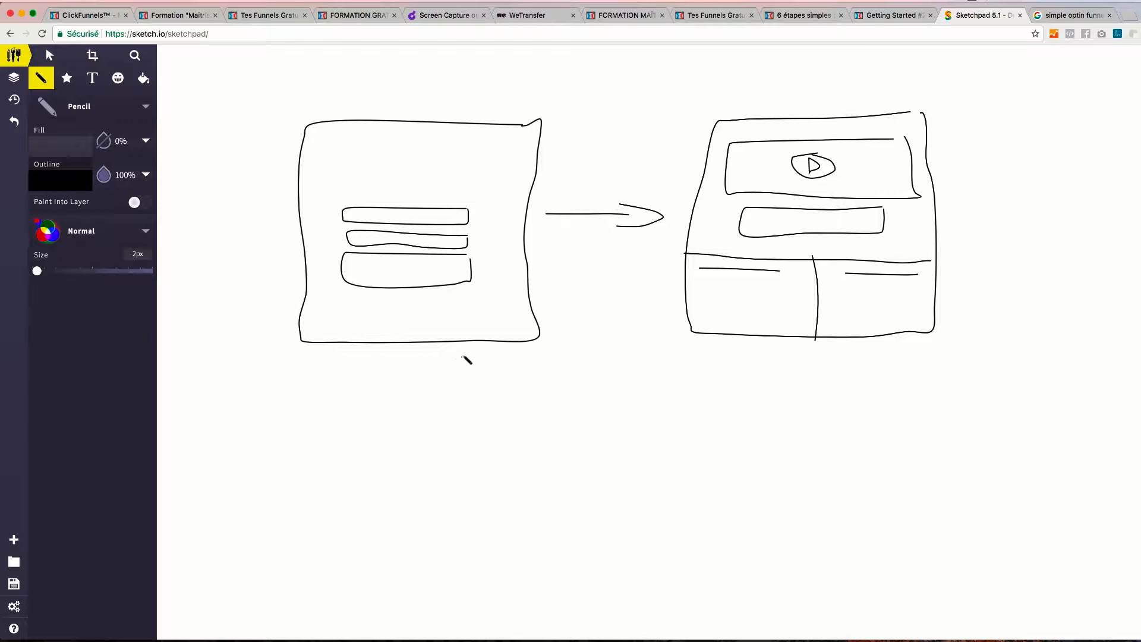
Step: Draw an L-shaped line from below the first page with a small circle under its corner, leading to a row of three envelopes
click(447, 244)
mouse_move(457, 359)
mouse_down()
mouse_move(459, 411)
mouse_move(537, 416)
mouse_up()
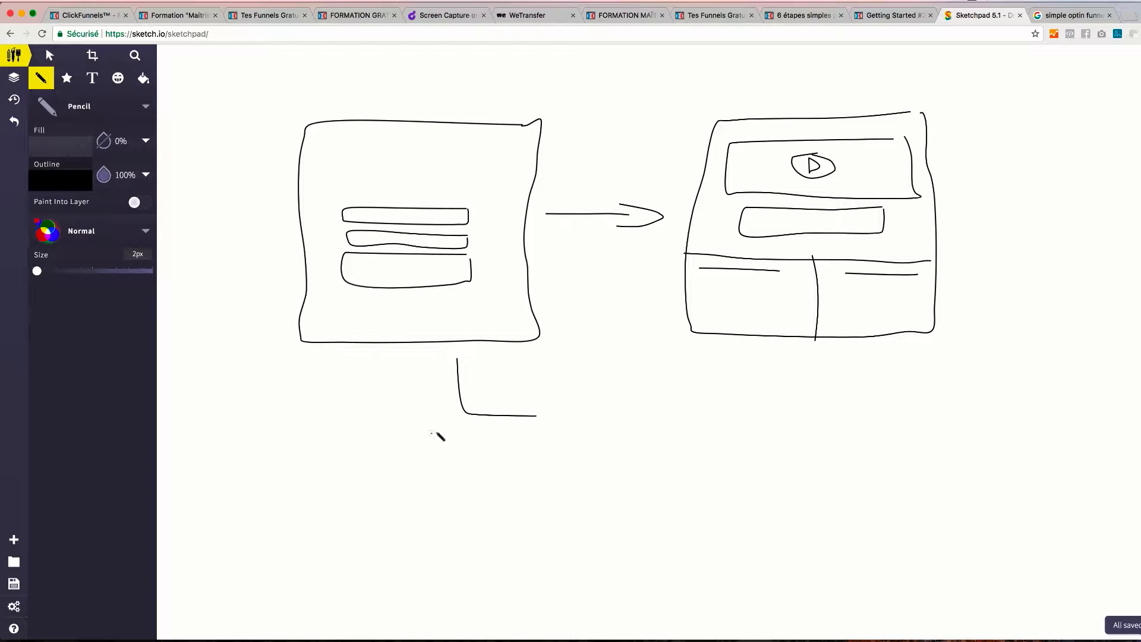
drag(473, 427, 468, 426)
click(488, 426)
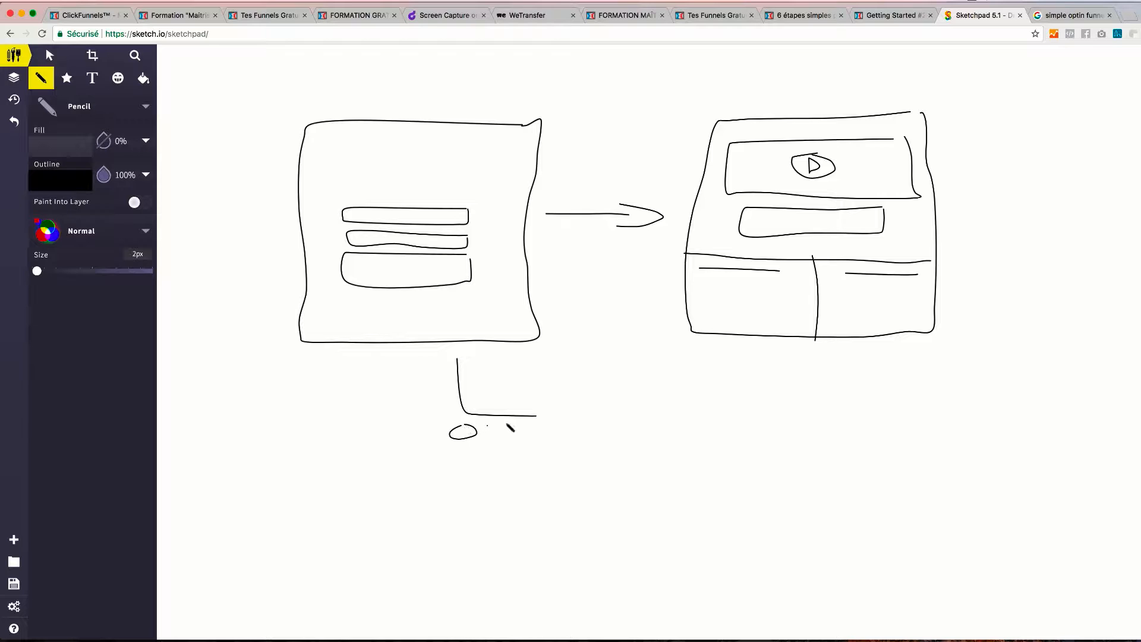
mouse_move(616, 406)
mouse_down()
mouse_move(540, 408)
mouse_move(545, 430)
mouse_move(628, 426)
mouse_move(618, 409)
mouse_up()
mouse_move(751, 401)
mouse_down()
mouse_move(703, 402)
mouse_move(673, 418)
mouse_move(736, 423)
mouse_move(751, 402)
mouse_up()
mouse_move(838, 398)
mouse_down()
mouse_move(784, 401)
mouse_move(779, 419)
mouse_move(846, 420)
mouse_move(856, 409)
mouse_move(827, 398)
mouse_move(813, 416)
mouse_move(779, 400)
mouse_move(706, 410)
mouse_move(676, 400)
mouse_move(591, 419)
mouse_move(542, 406)
mouse_up()
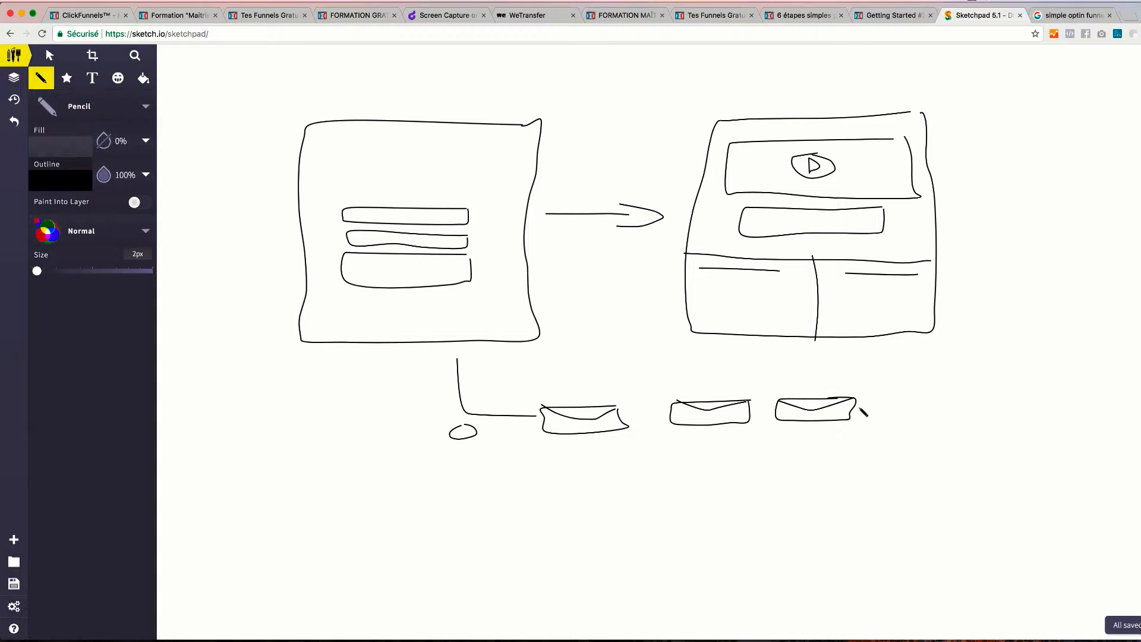
Step: Draw an arrow from the last envelope up to a third page at the canvas edge, and sketch a box inside that page
drag(868, 411, 958, 410)
mouse_move(1048, 410)
mouse_down()
mouse_move(1082, 330)
mouse_move(1108, 346)
mouse_up()
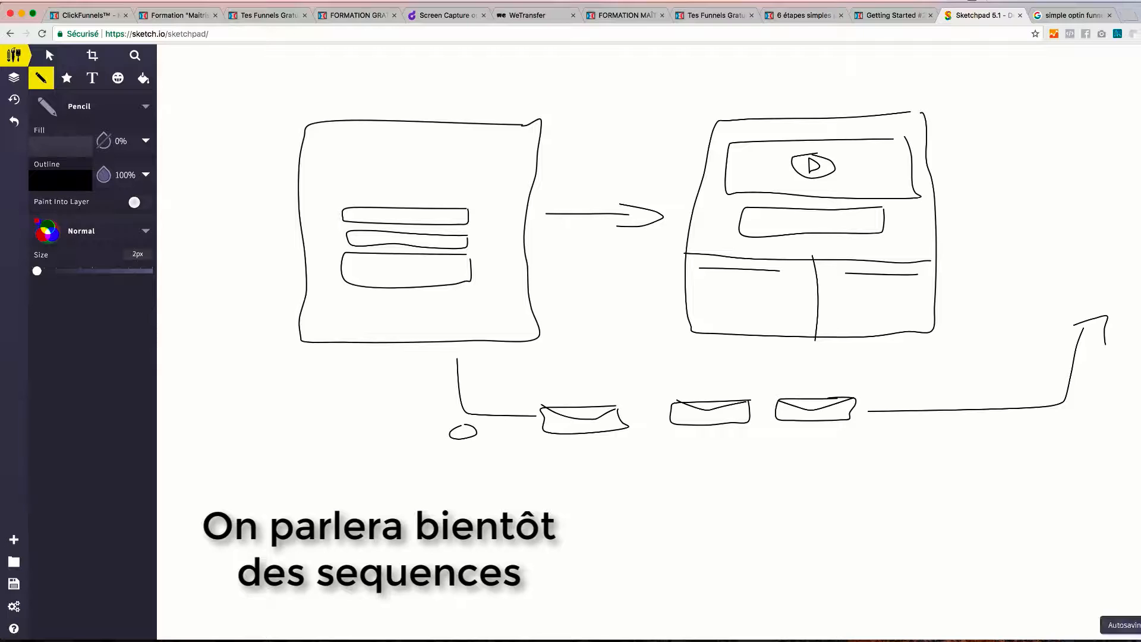
mouse_move(1139, 114)
mouse_down()
mouse_move(1069, 126)
mouse_move(1139, 122)
mouse_move(1058, 302)
mouse_move(1140, 301)
mouse_up()
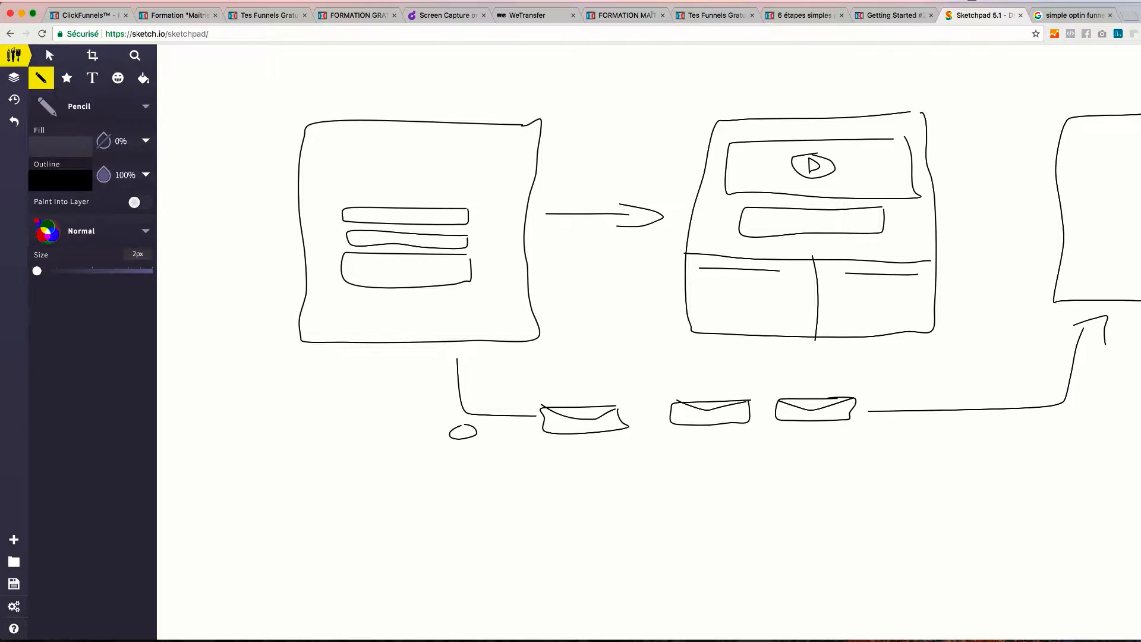
mouse_move(1137, 145)
mouse_down()
mouse_move(1095, 151)
mouse_move(1075, 202)
mouse_move(1140, 207)
mouse_up()
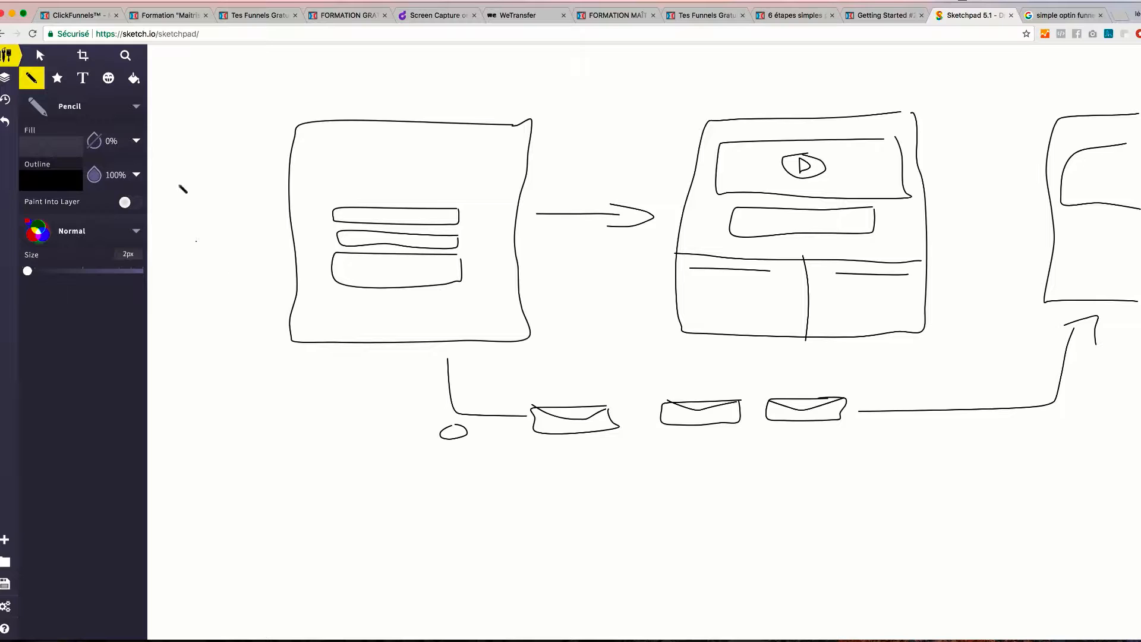
Step: Switch to the ClickFunnels funnel list
click(83, 17)
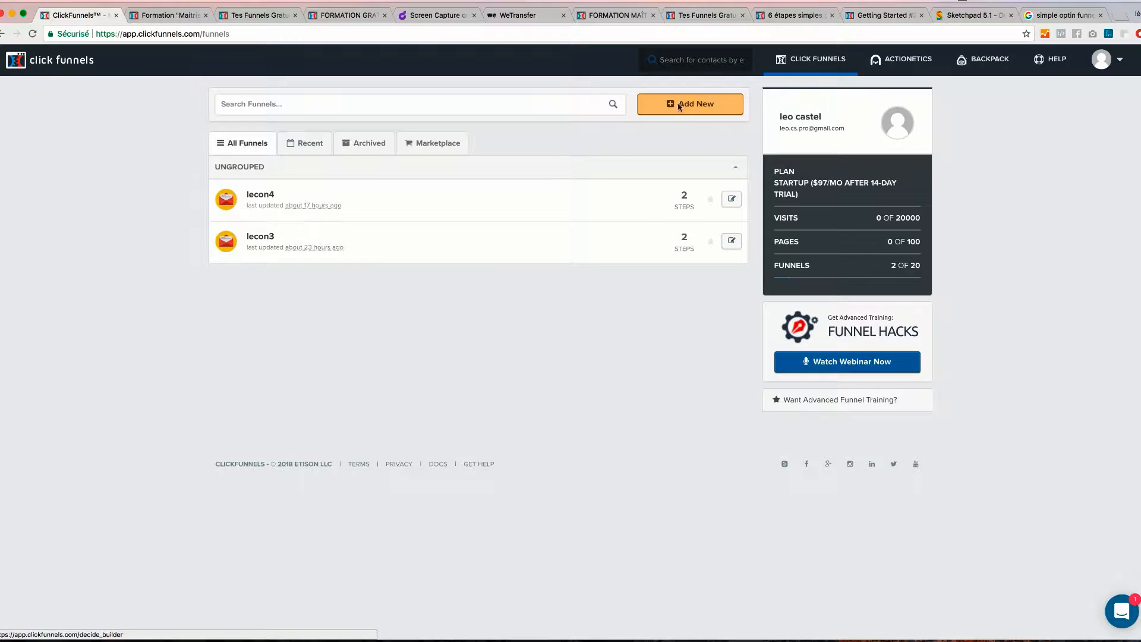
click(654, 106)
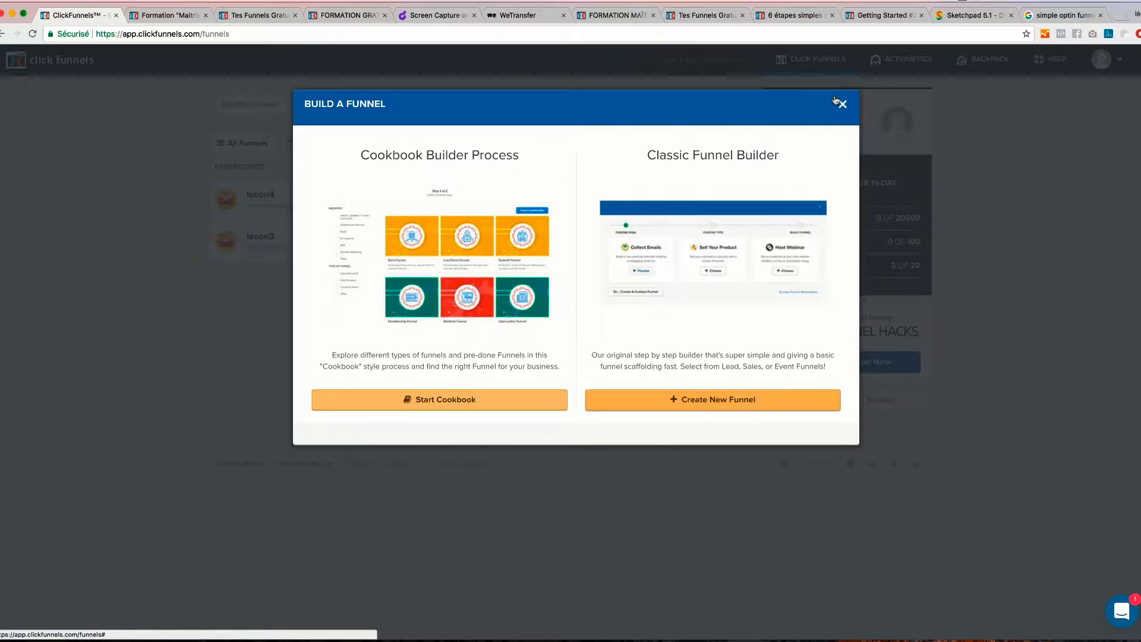
drag(841, 105, 715, 110)
click(842, 104)
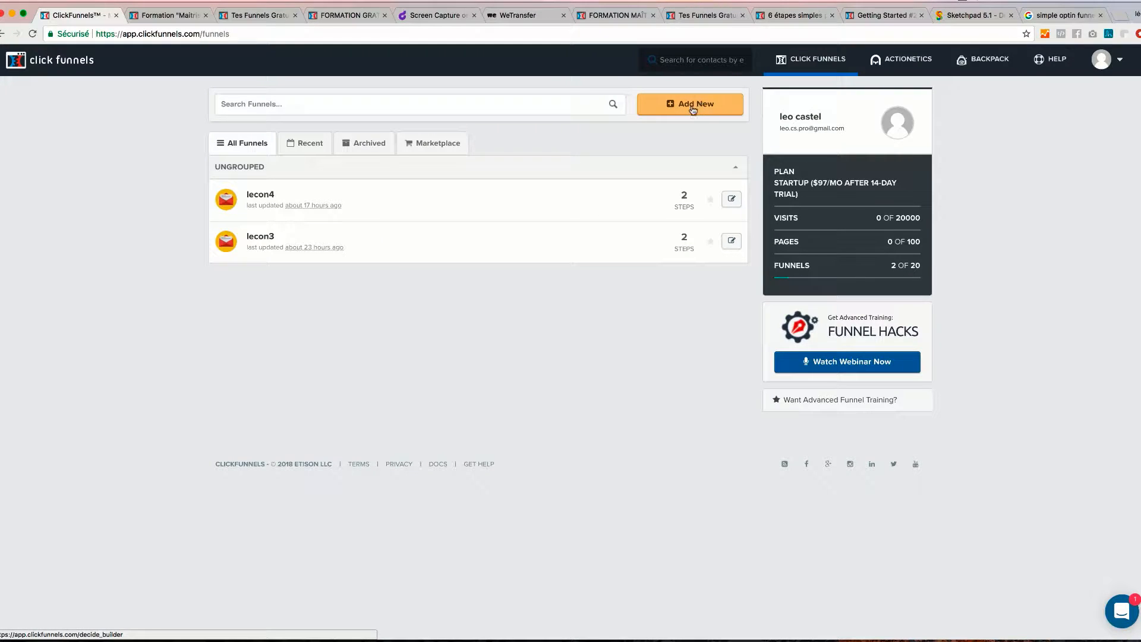
Step: Create a new funnel with the Classic Funnel Builder, using the Collect Emails goal and the name lecon4test
click(695, 107)
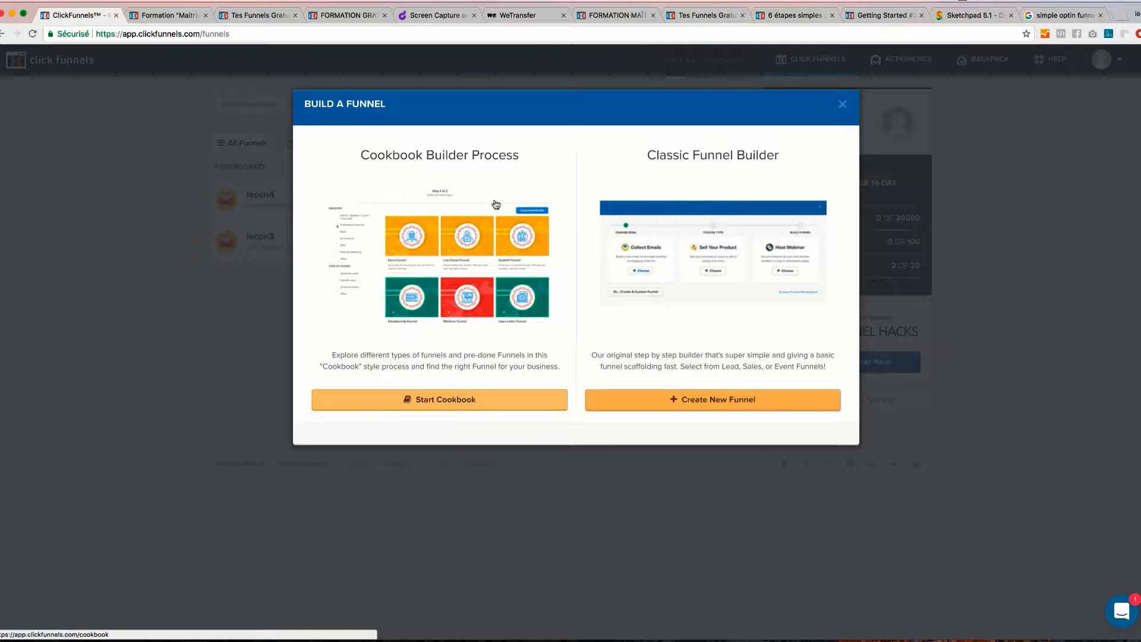
click(706, 407)
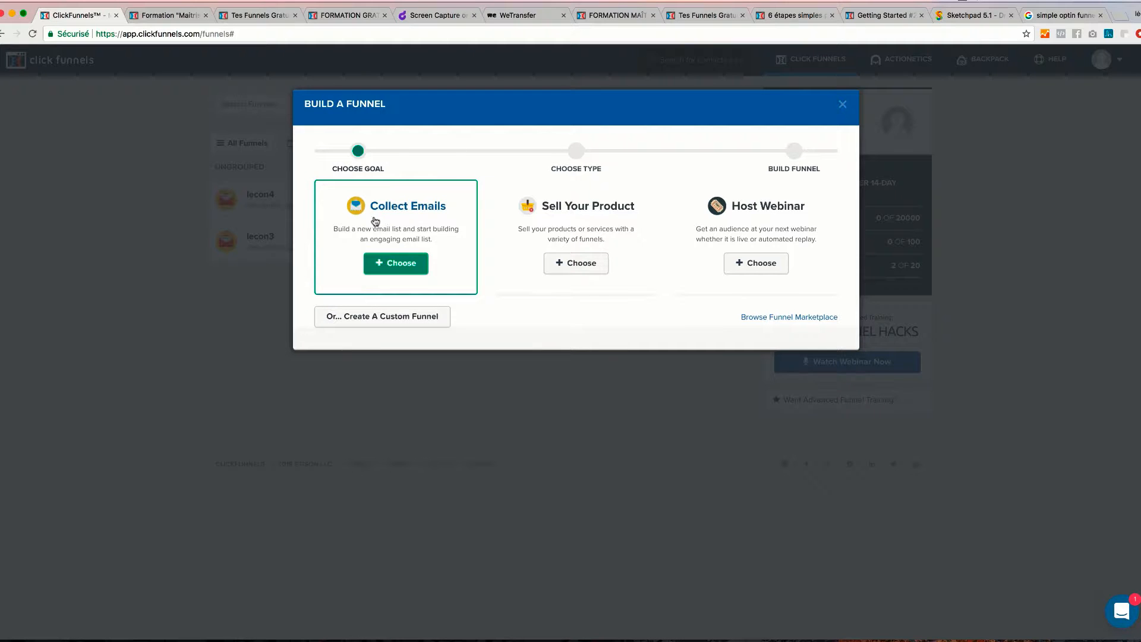
click(401, 264)
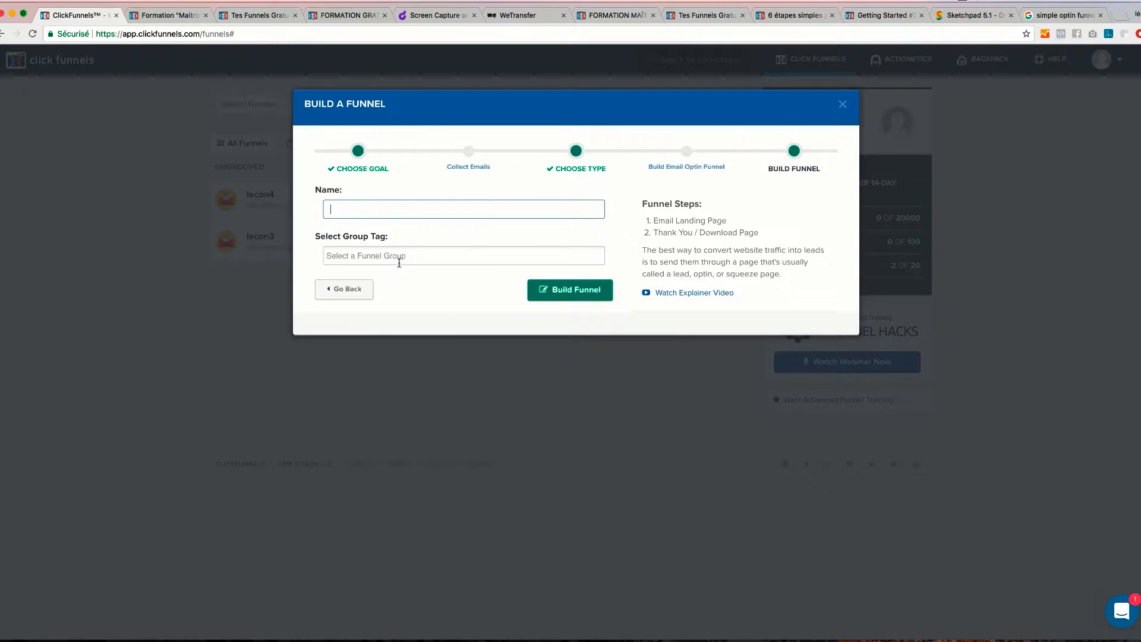
text(lecon)
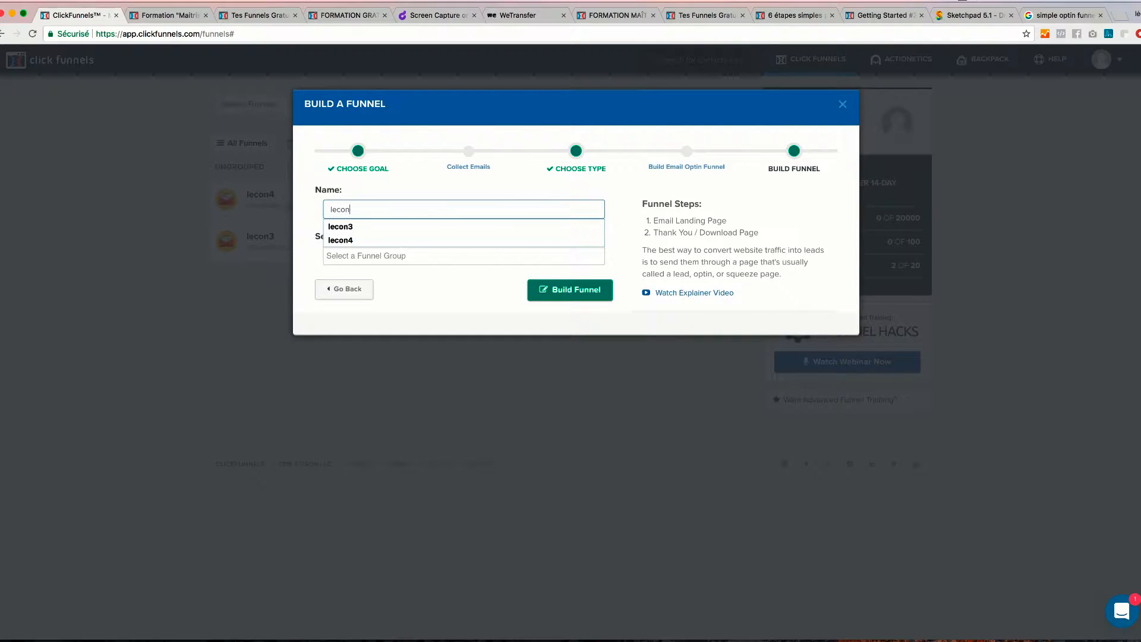
text(4test)
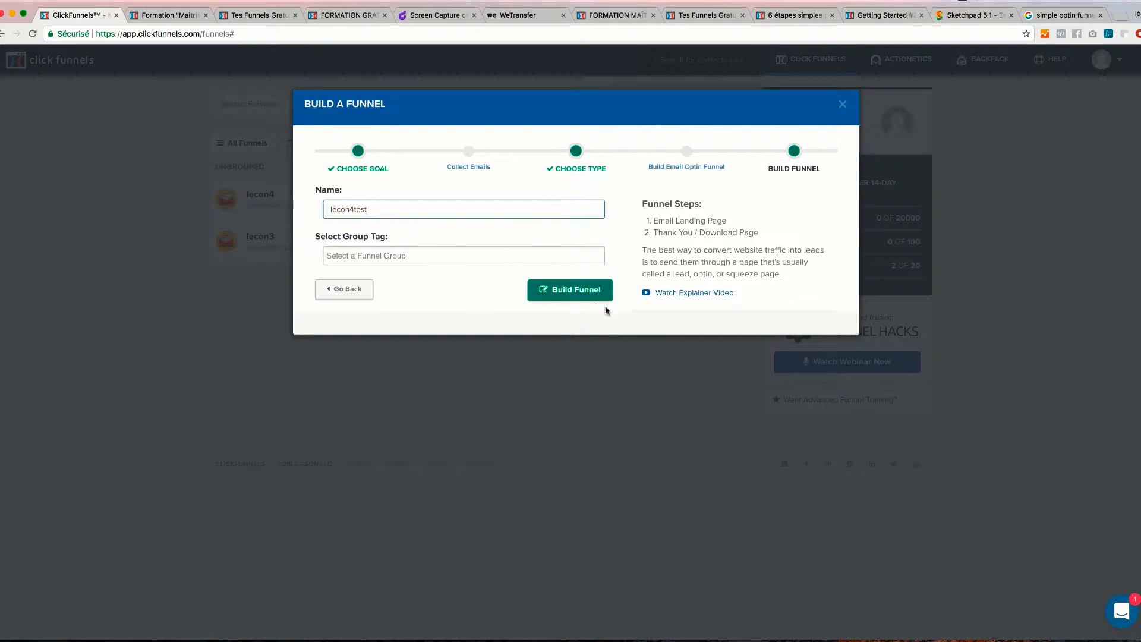
click(585, 293)
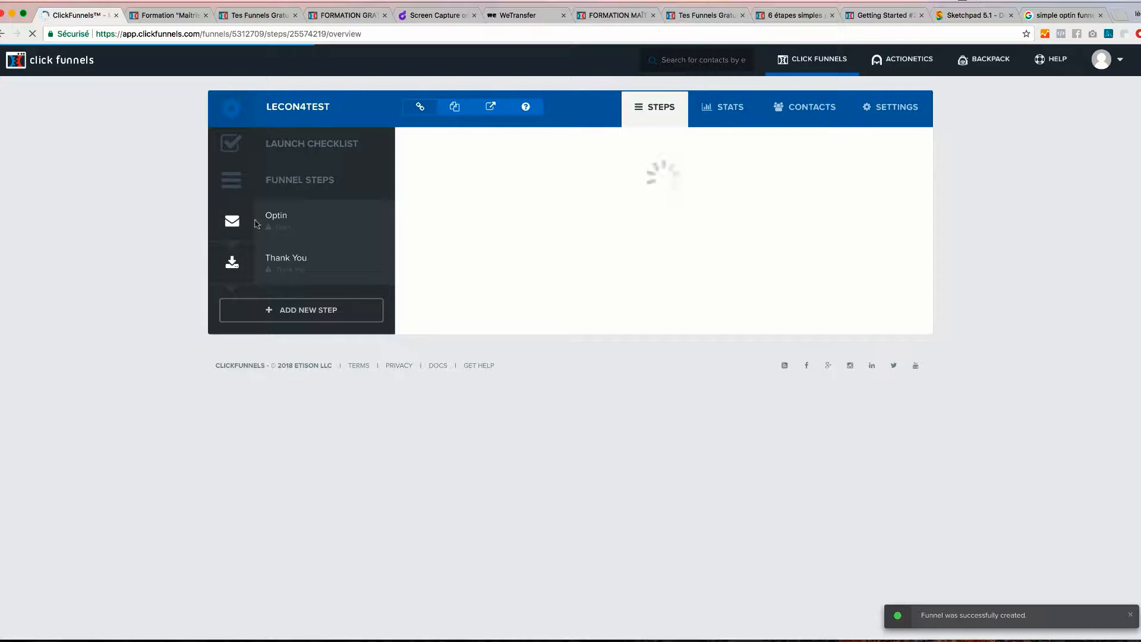
Step: Browse the email optin templates for the Optin step and select the Big Blur Optin template
click(294, 225)
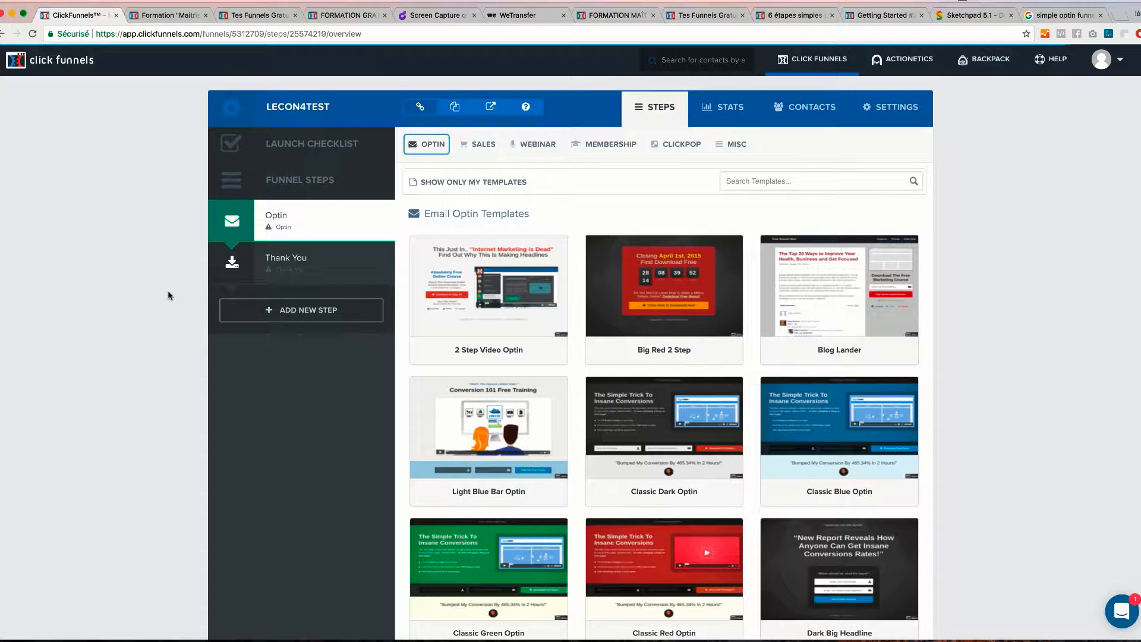
scroll(168, 295, down, 1)
scroll(169, 296, down, 3)
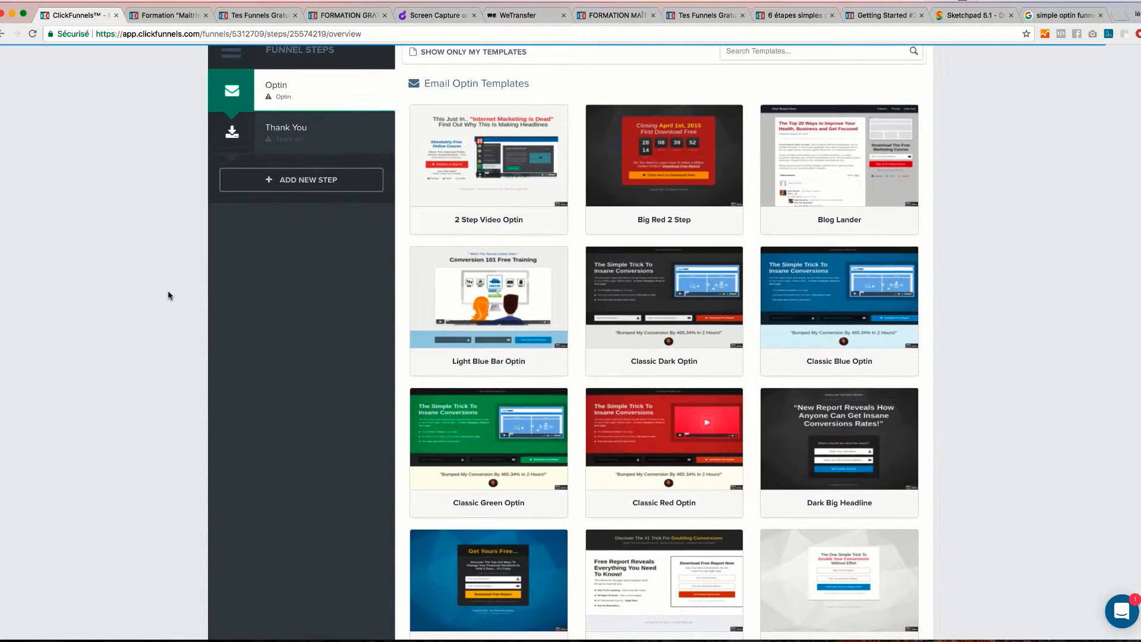
scroll(168, 295, down, 5)
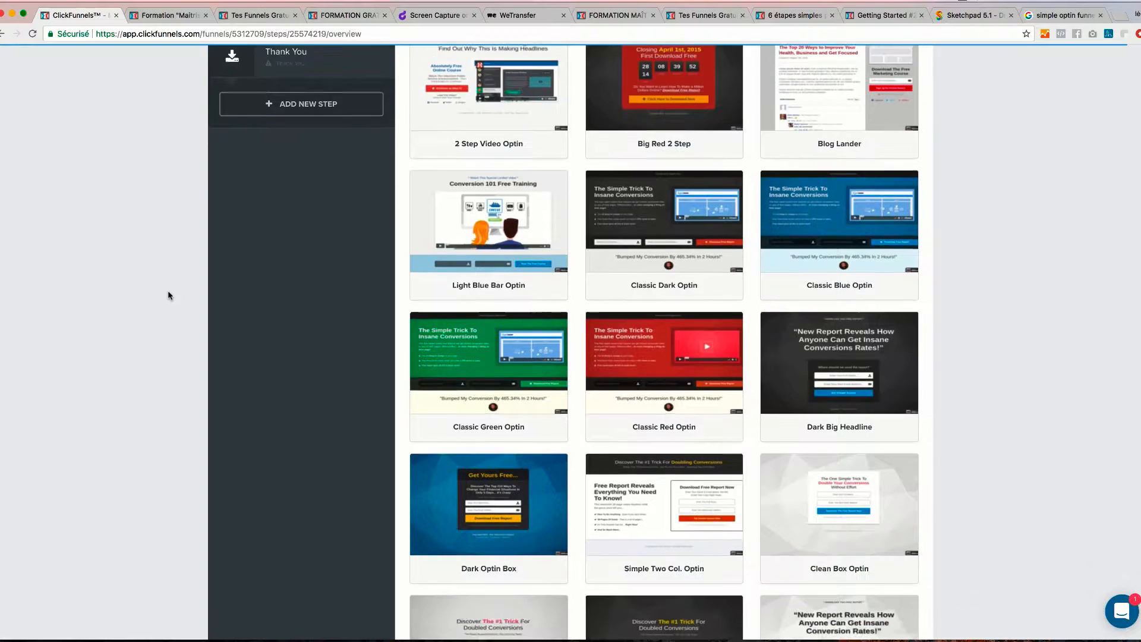
scroll(167, 295, up, 4)
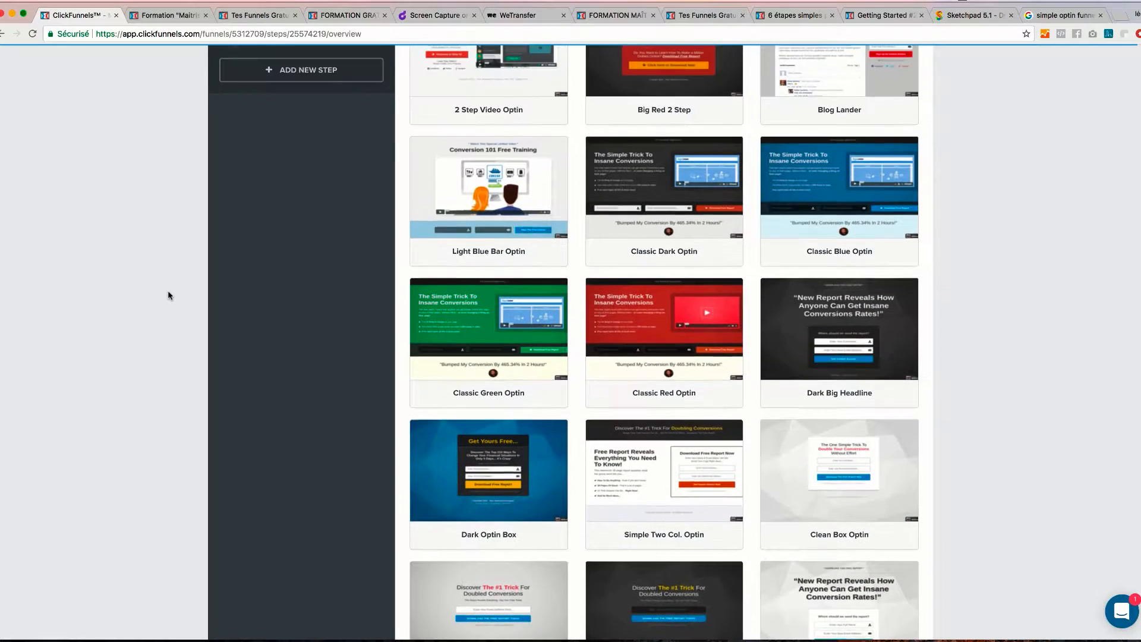
scroll(481, 471, down, 2)
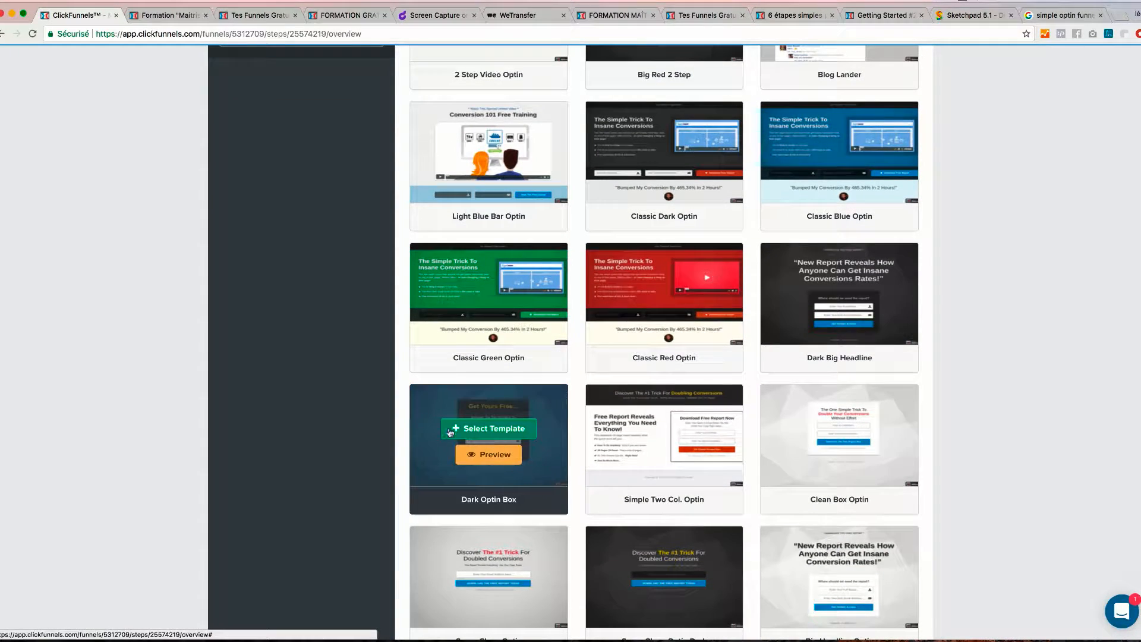
mouse_move(455, 417)
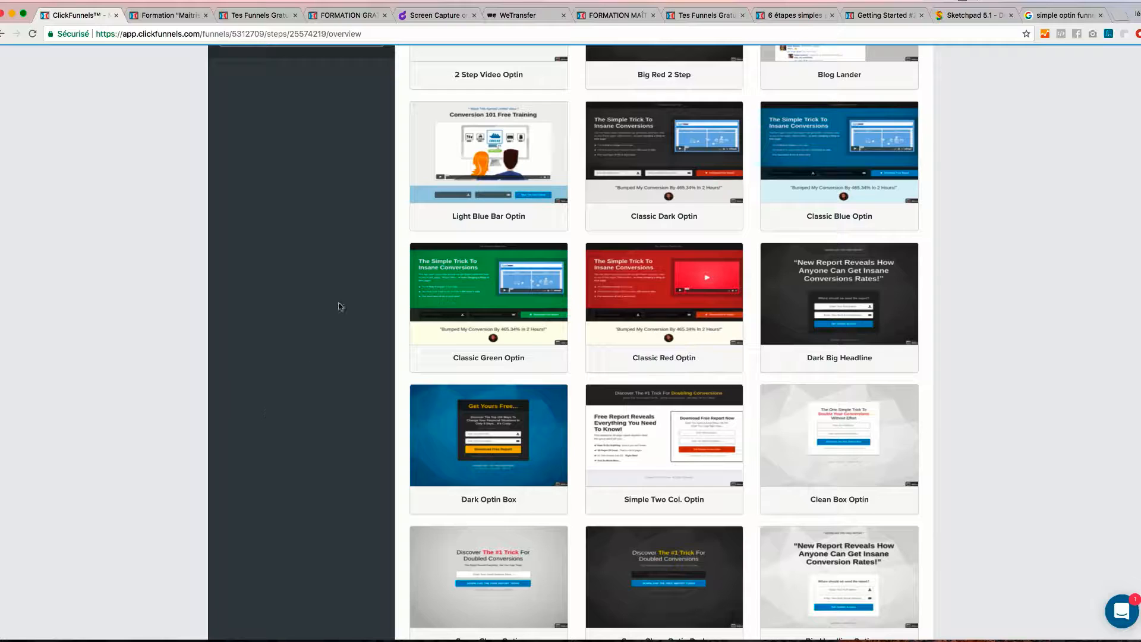
scroll(342, 309, up, 3)
scroll(493, 255, up, 1)
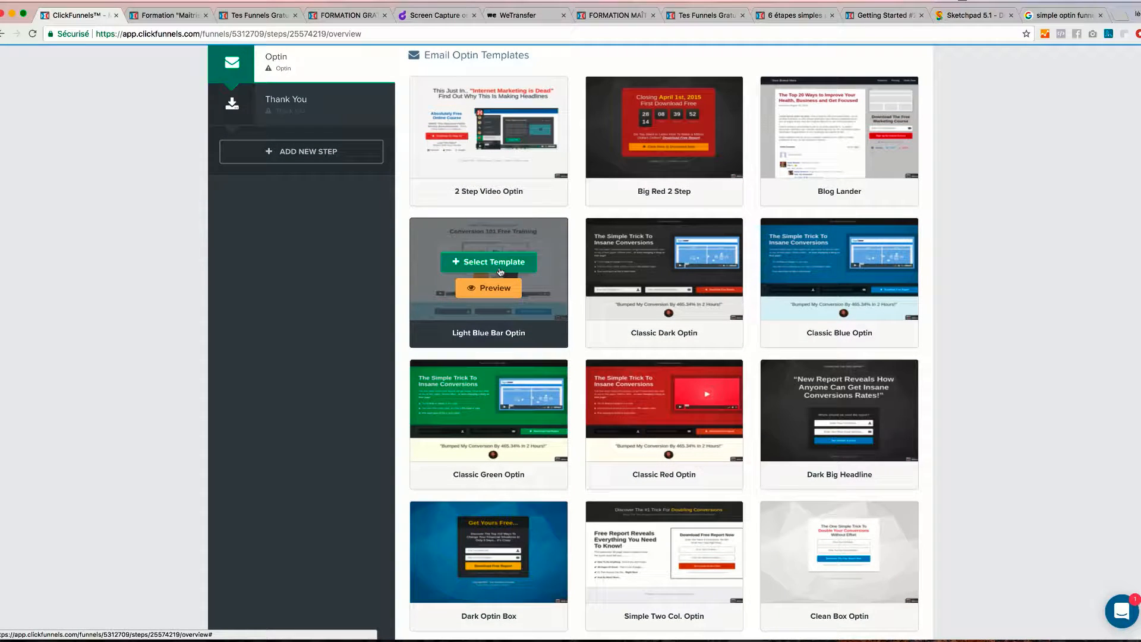
scroll(501, 272, down, 9)
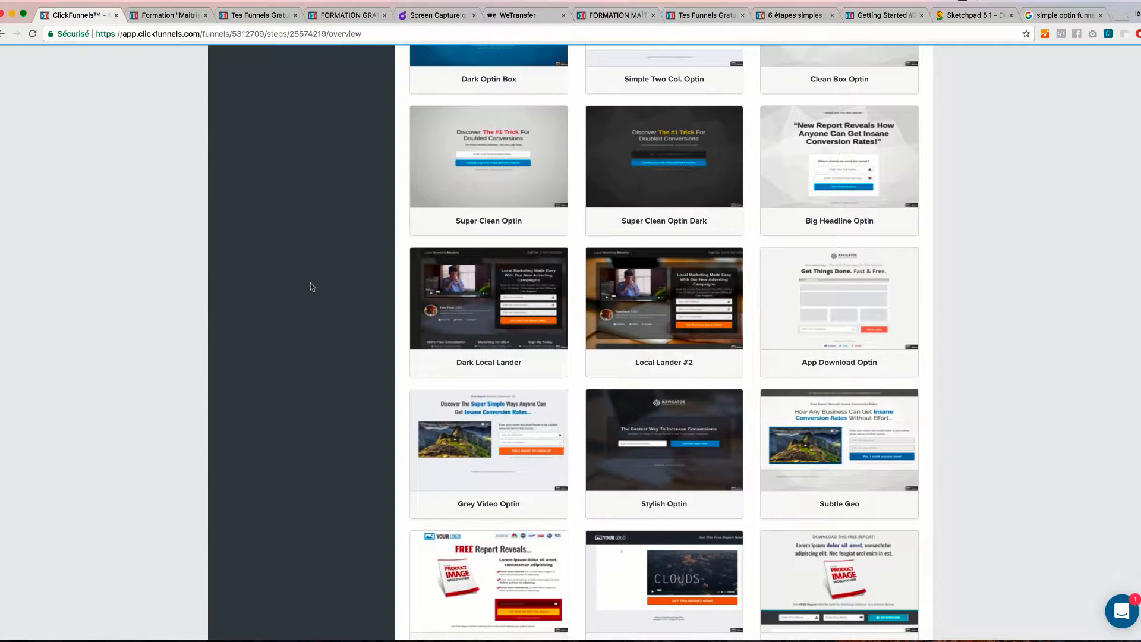
scroll(310, 283, down, 5)
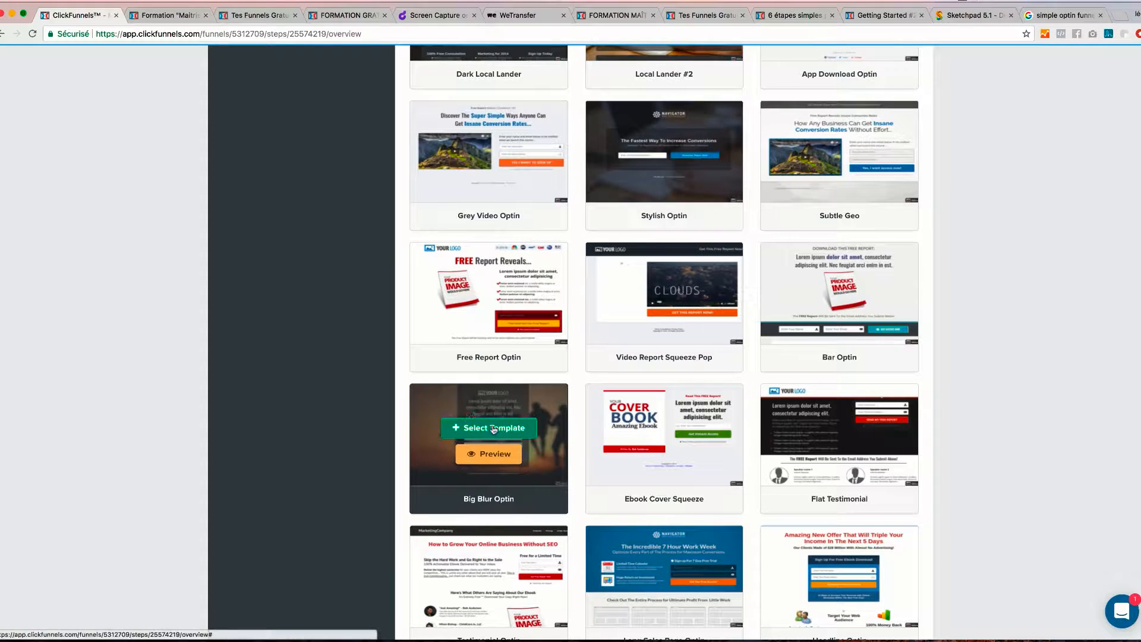
click(493, 428)
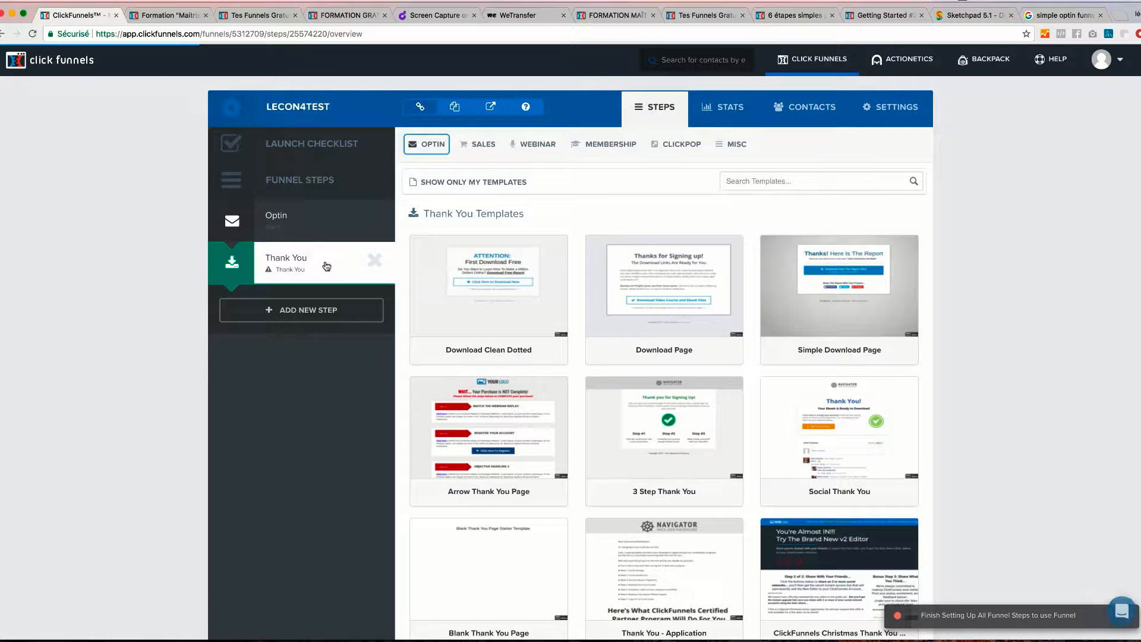
Step: Choose a template for the Thank You step and return to the Optin step's overview
scroll(542, 291, down, 3)
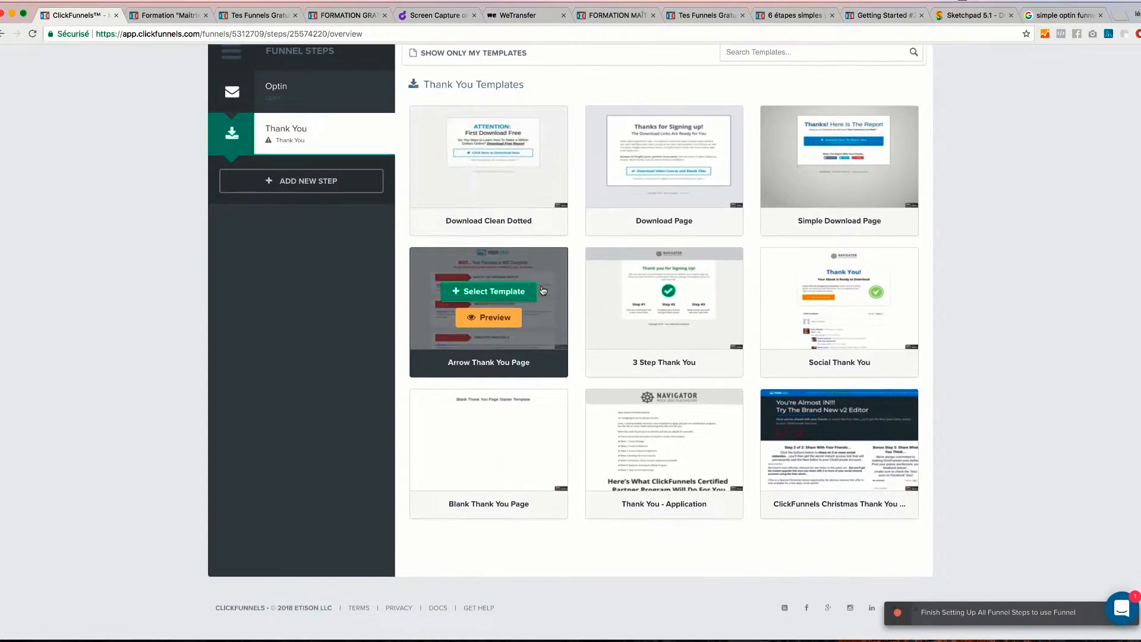
scroll(543, 291, up, 3)
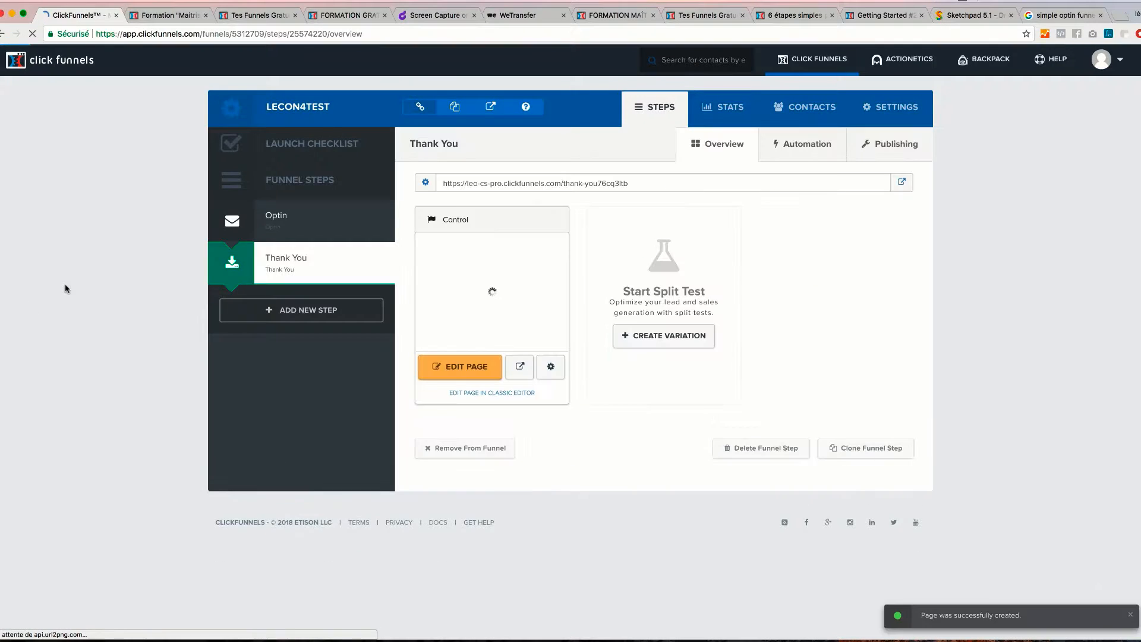
click(304, 228)
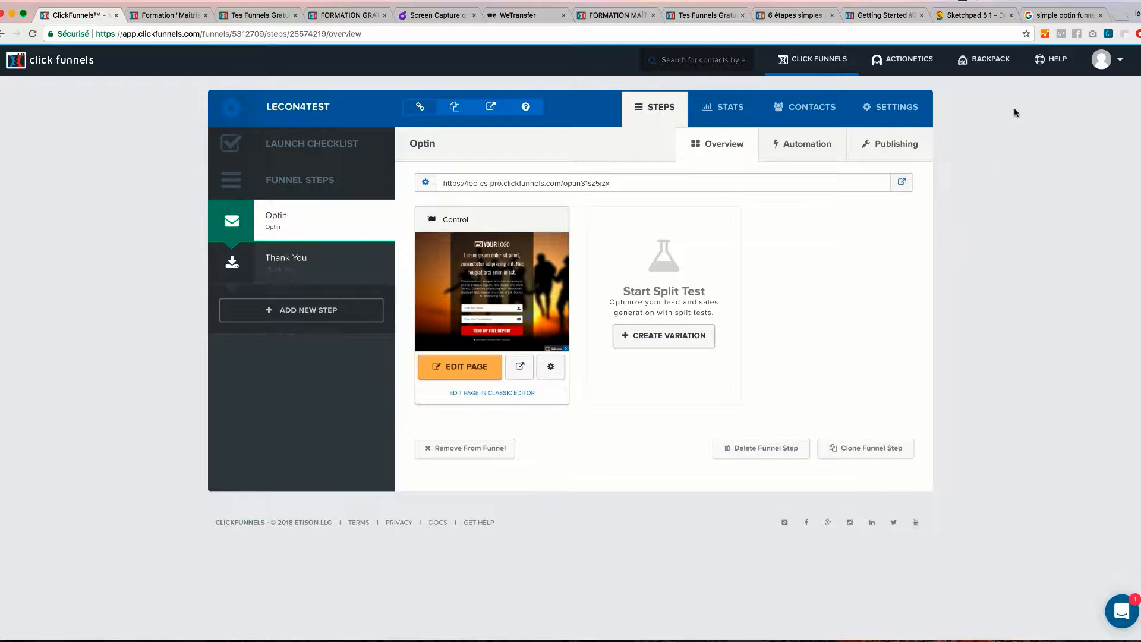
Step: View the form for adding a digital asset in the account's Digital Assets, and select the file path of the existing To do list asset
mouse_move(1107, 62)
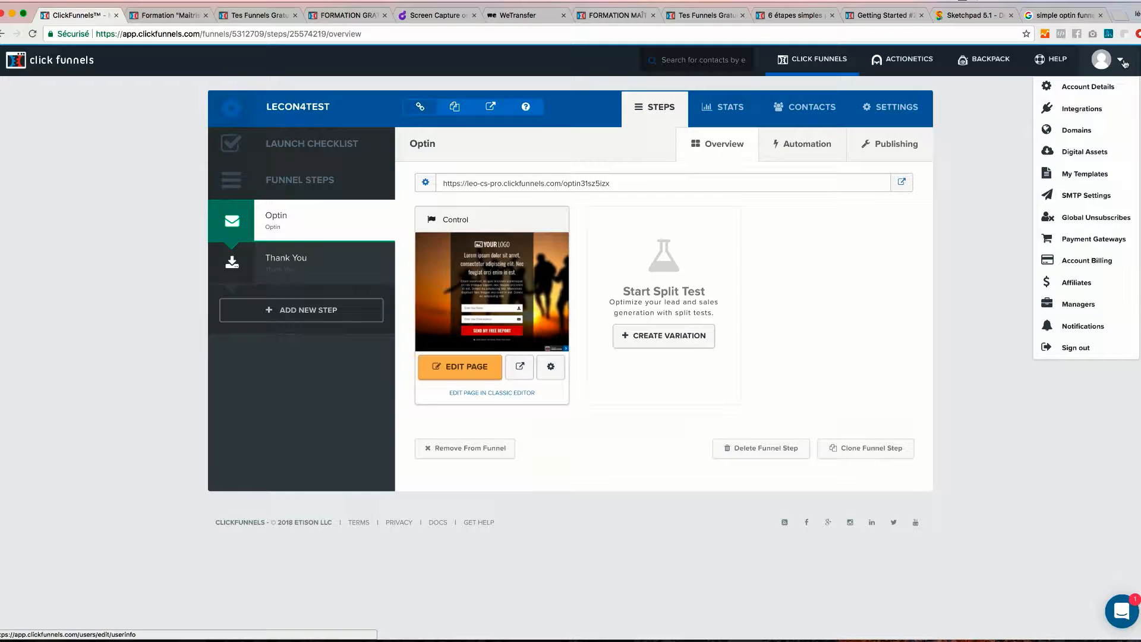
click(1089, 153)
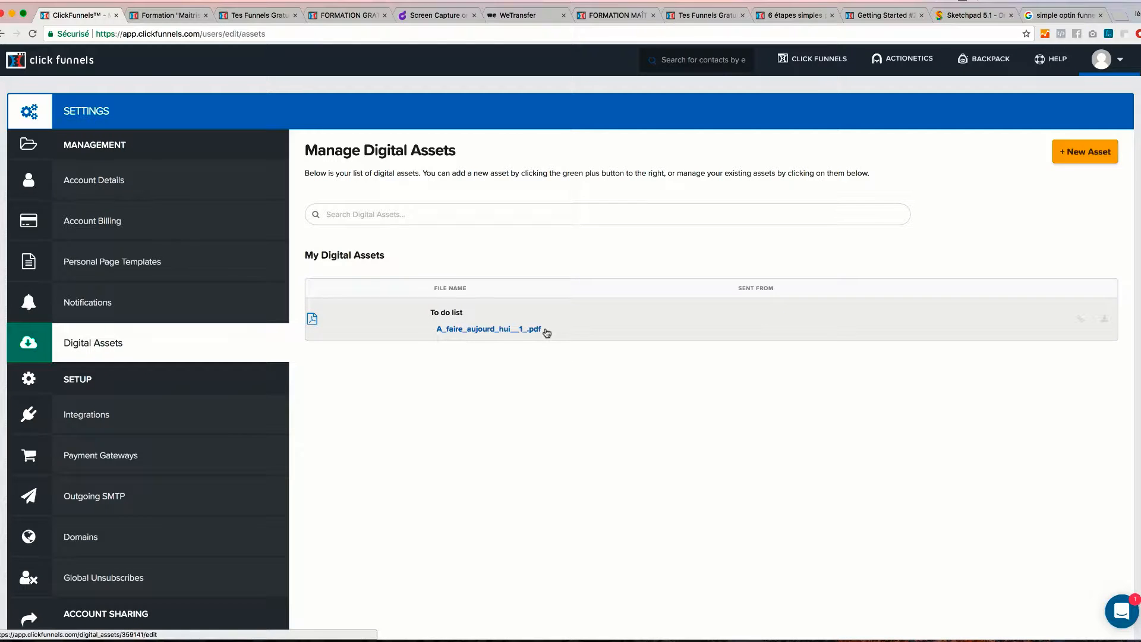
click(1083, 156)
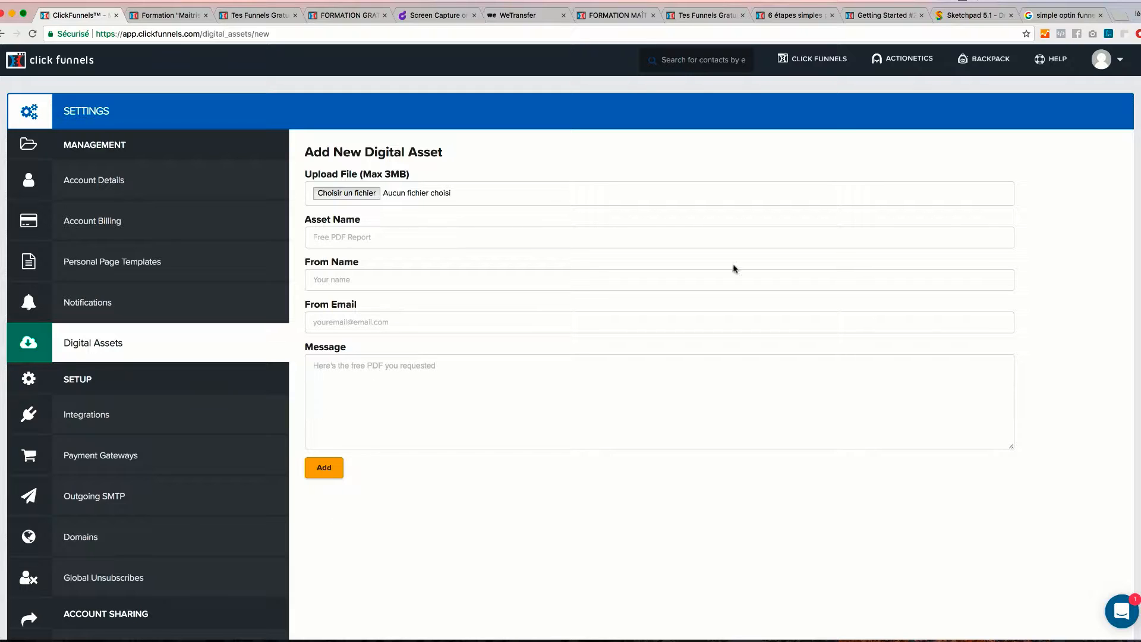
click(153, 340)
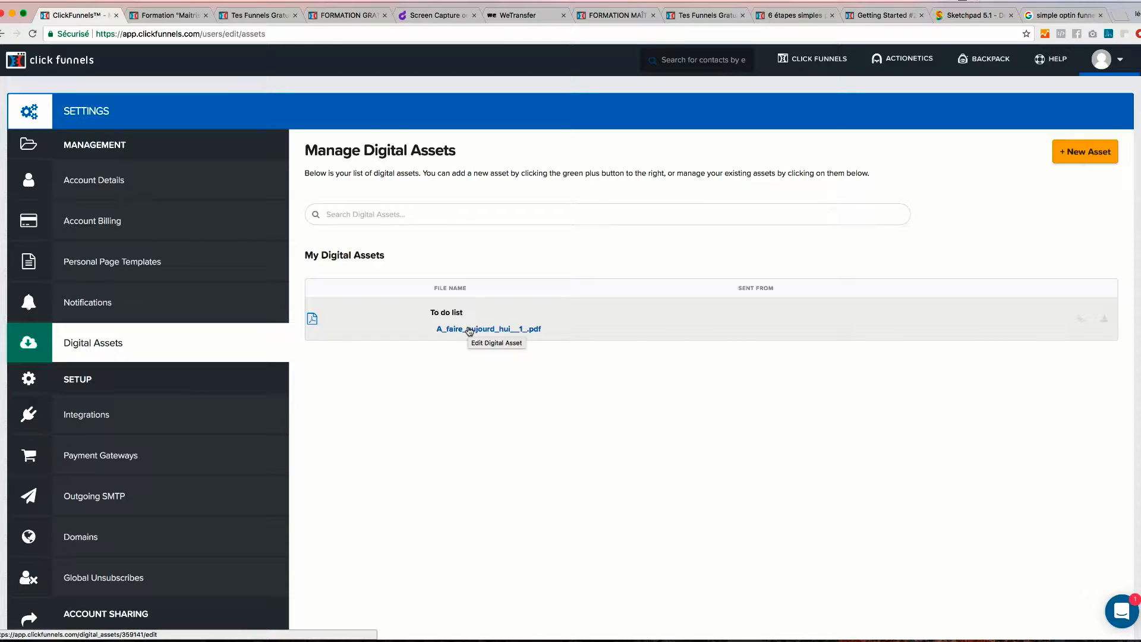
click(470, 330)
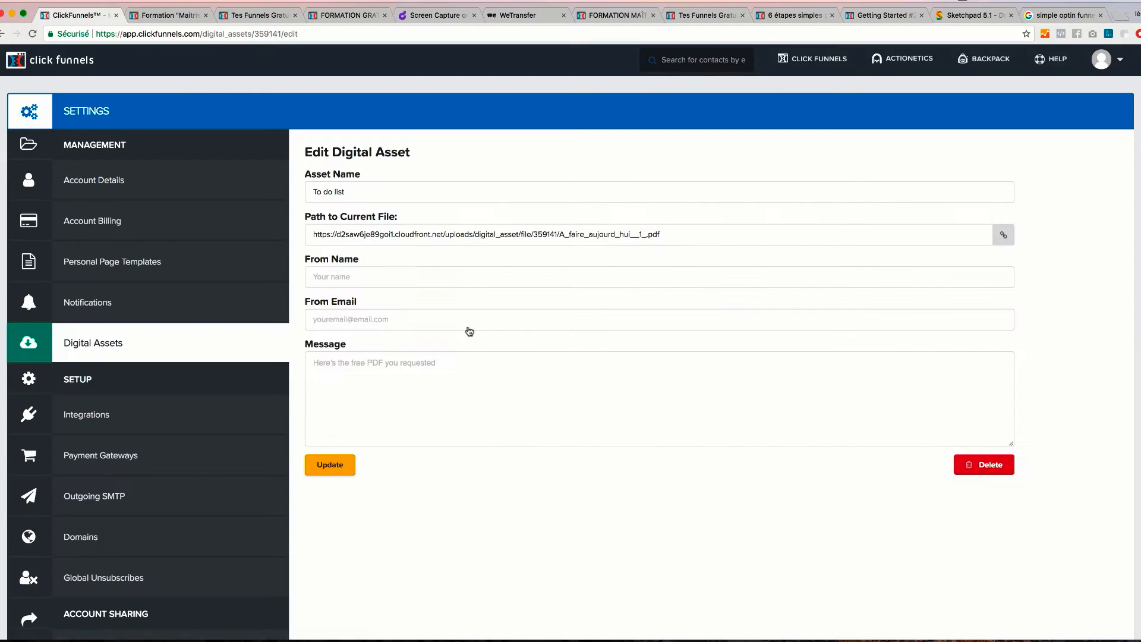
triple_click(517, 234)
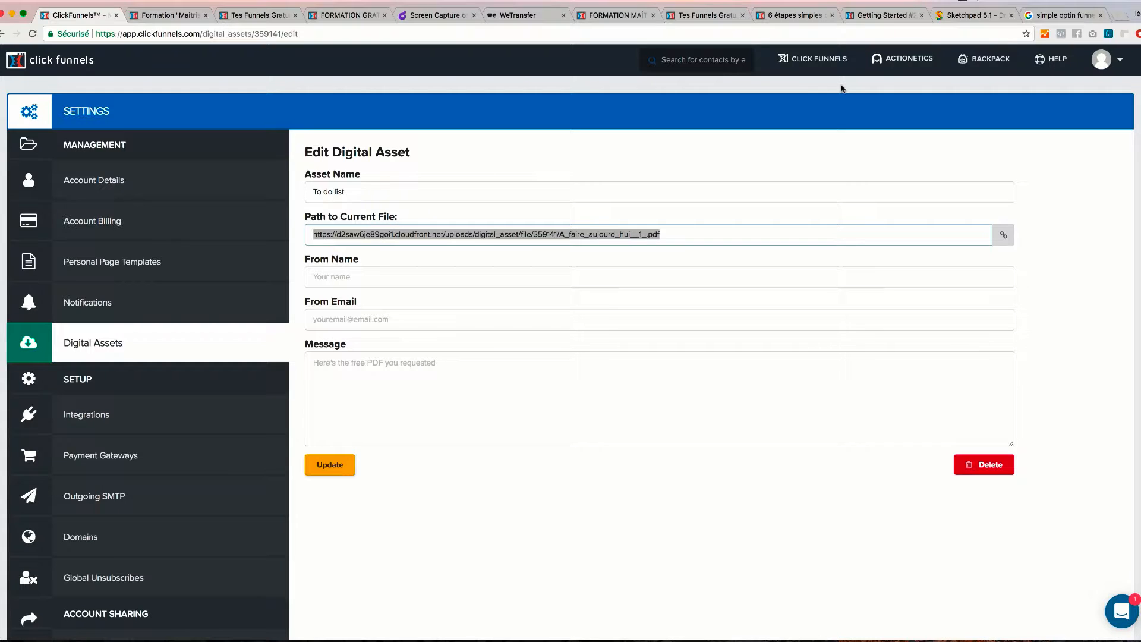
Step: Return to the lecon4test funnel and open the Optin page in the page editor
mouse_move(820, 60)
click(808, 88)
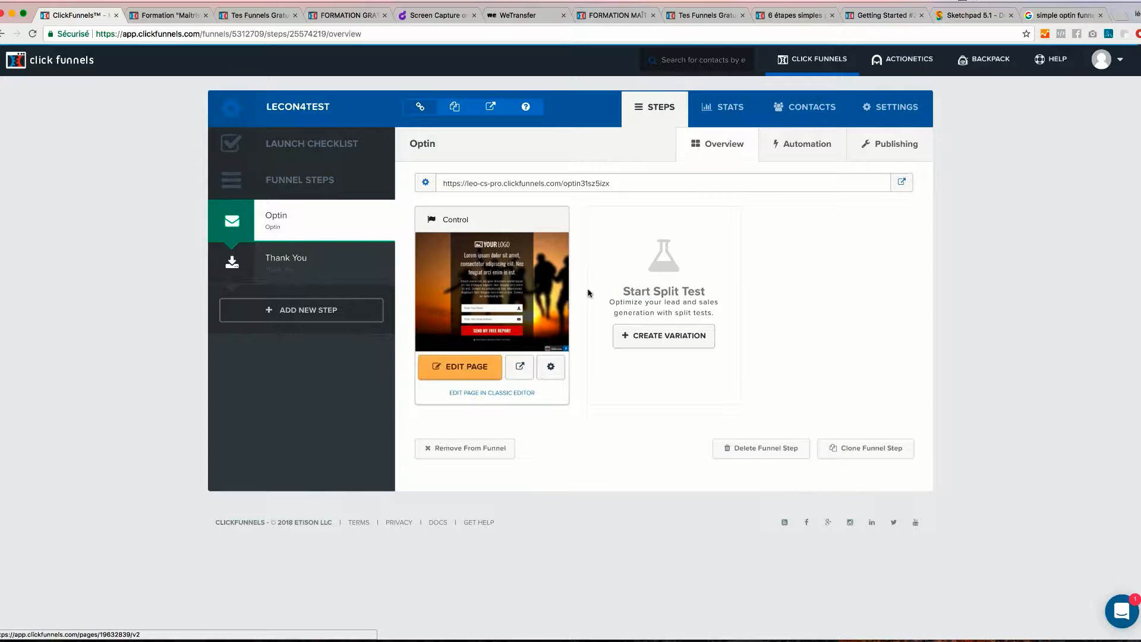
click(457, 366)
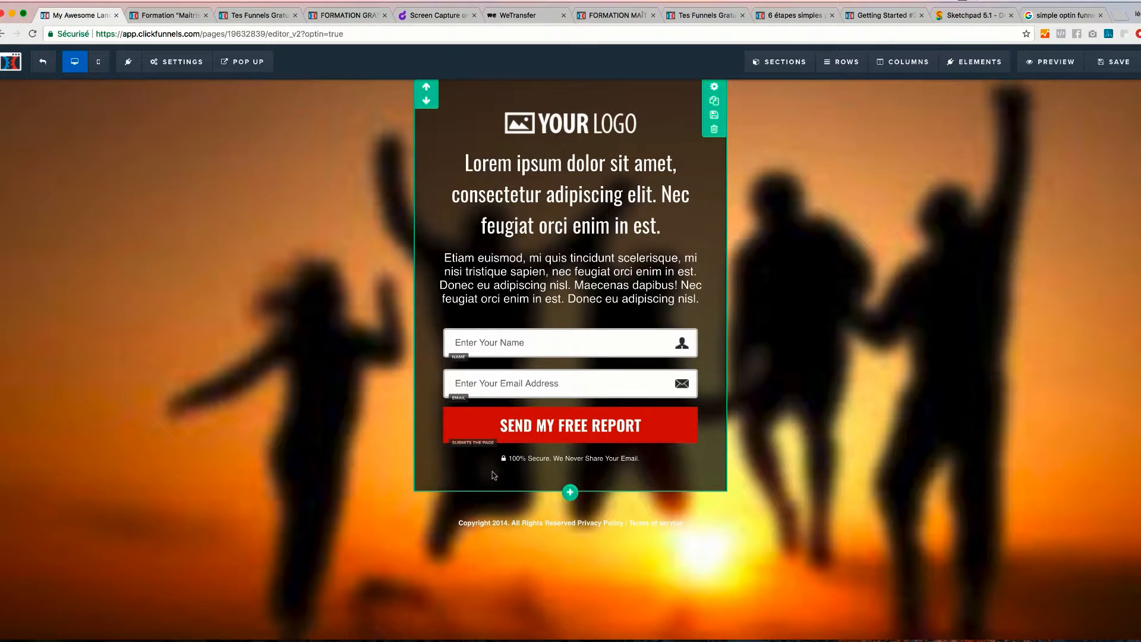
Step: Add a full-width section containing a three-column row below the optin box
click(571, 491)
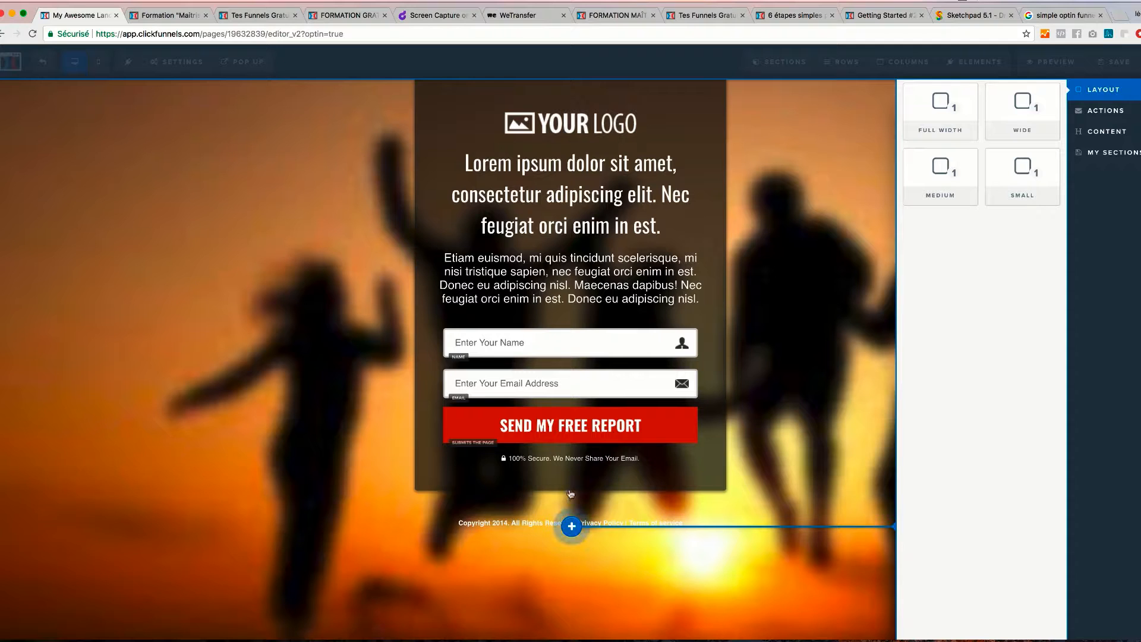
click(929, 127)
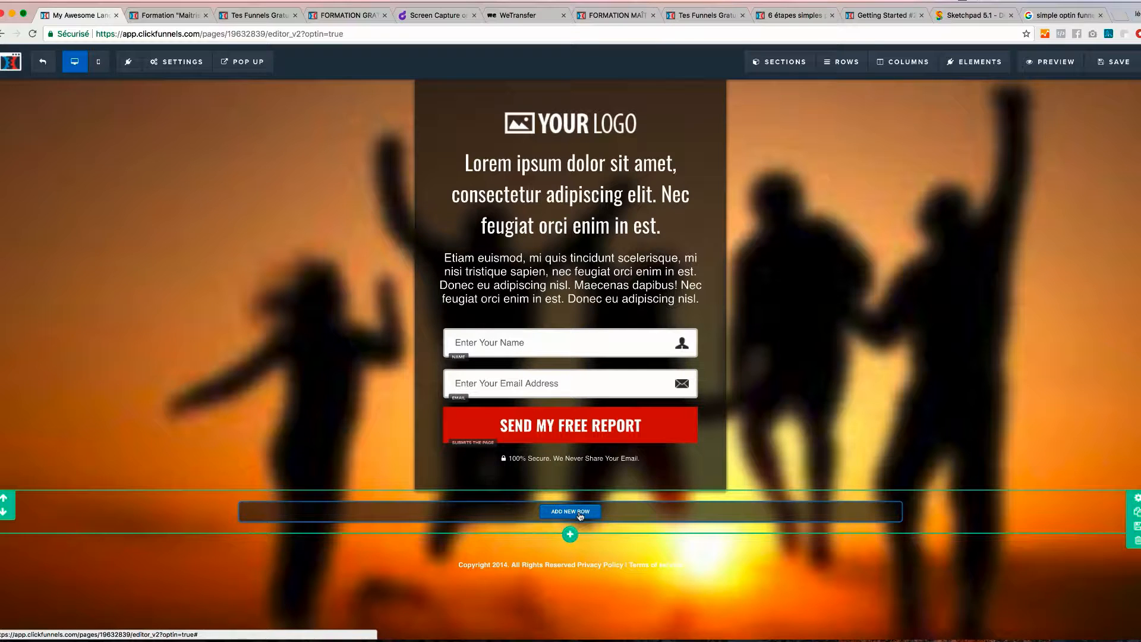
click(580, 513)
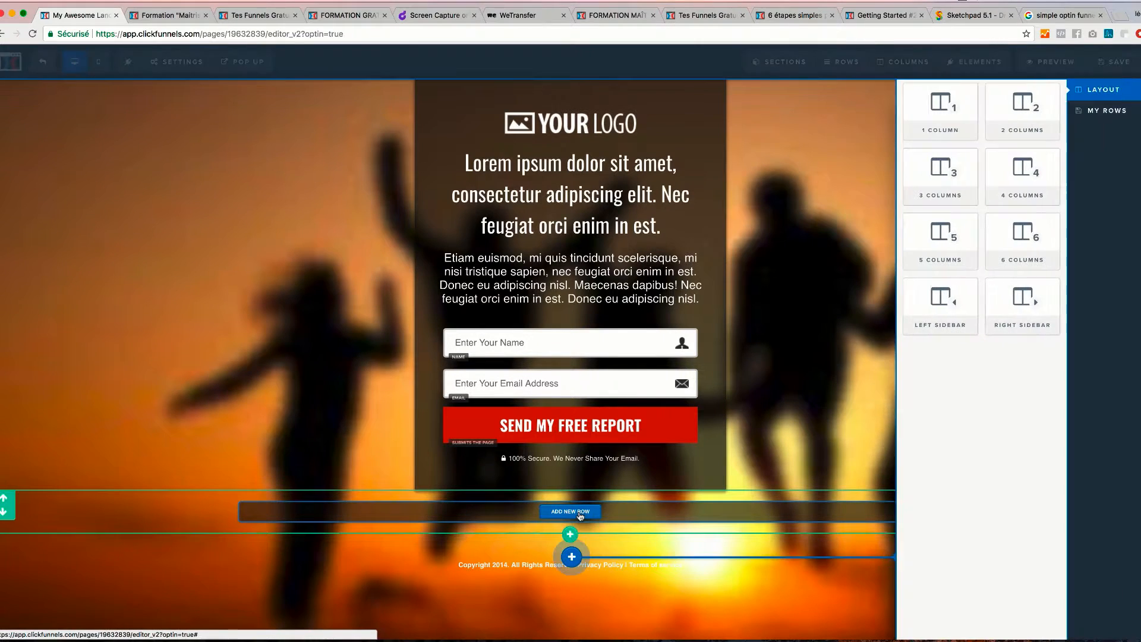
click(958, 196)
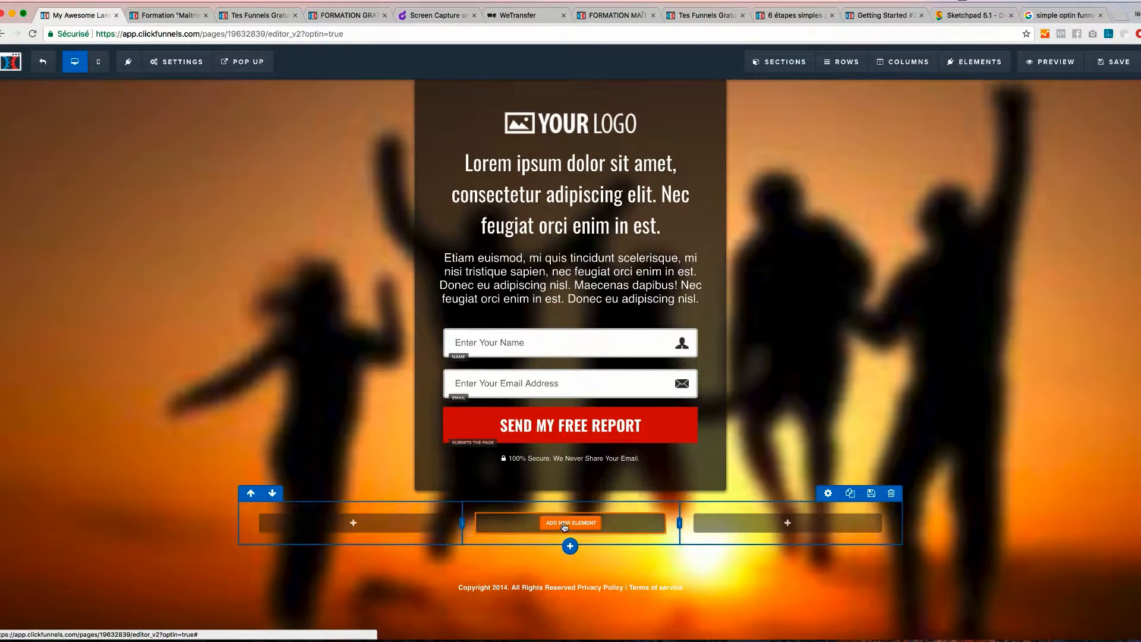
Step: Add a headline to the middle column of the three-column row, and delete that row
click(563, 525)
click(946, 187)
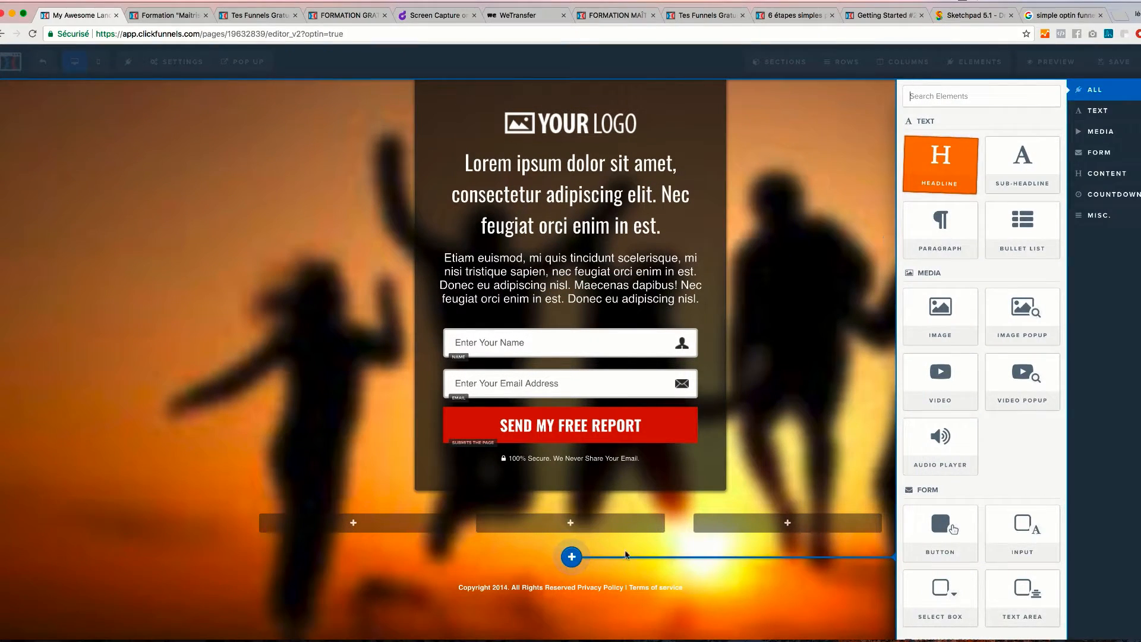
click(891, 494)
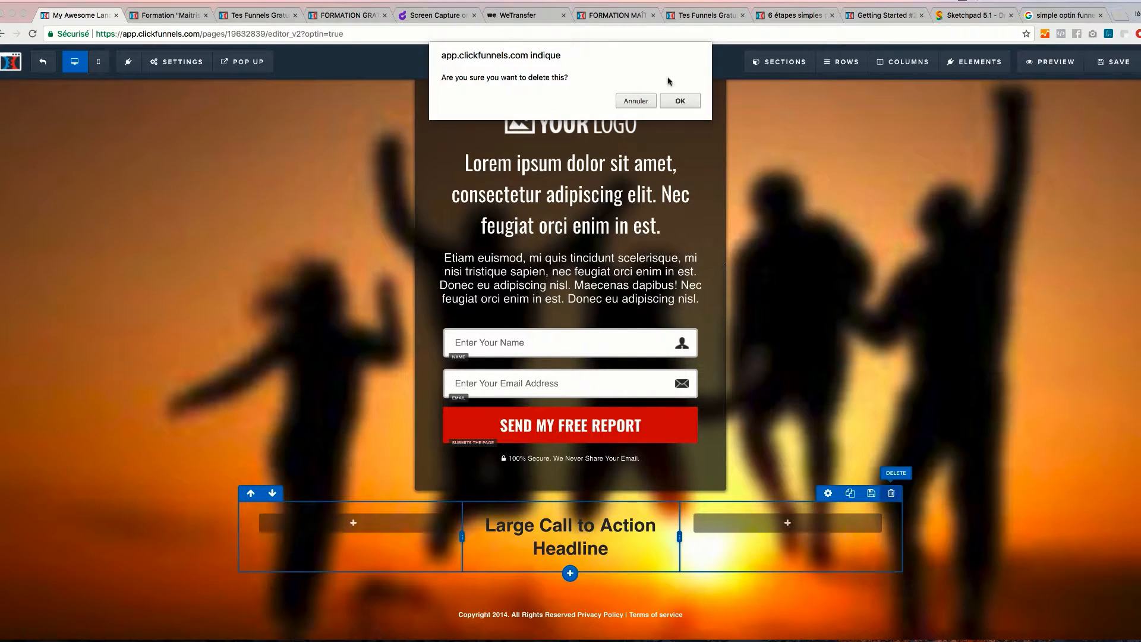
click(680, 101)
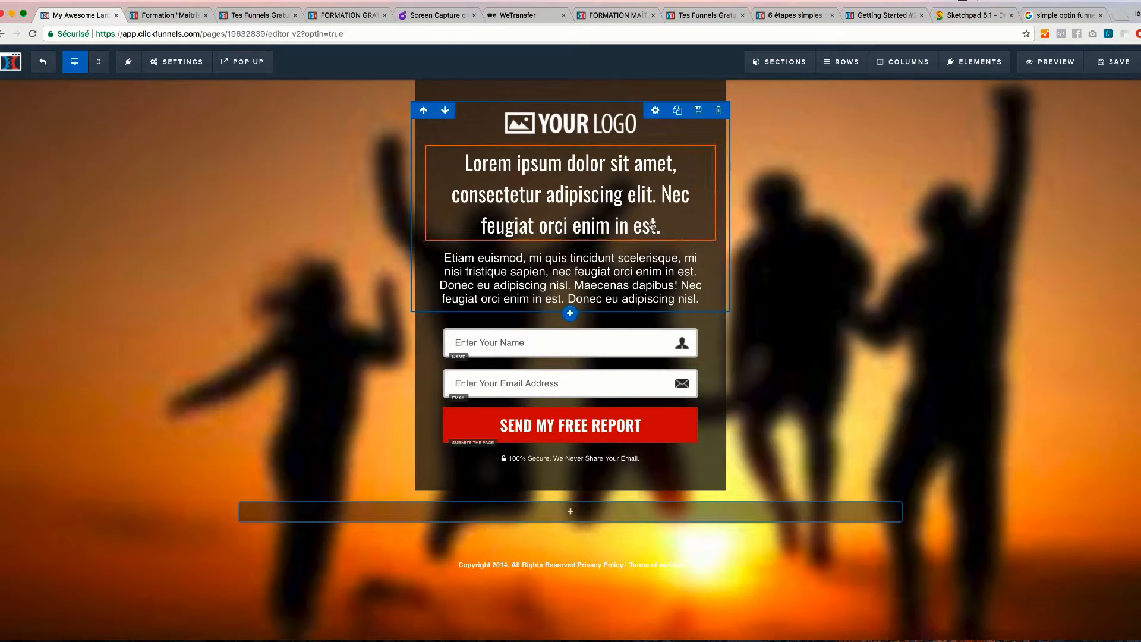
Step: Shorten the optin box headline to read "Lorem ipsum dolor sit amet, consectruct"
click(574, 212)
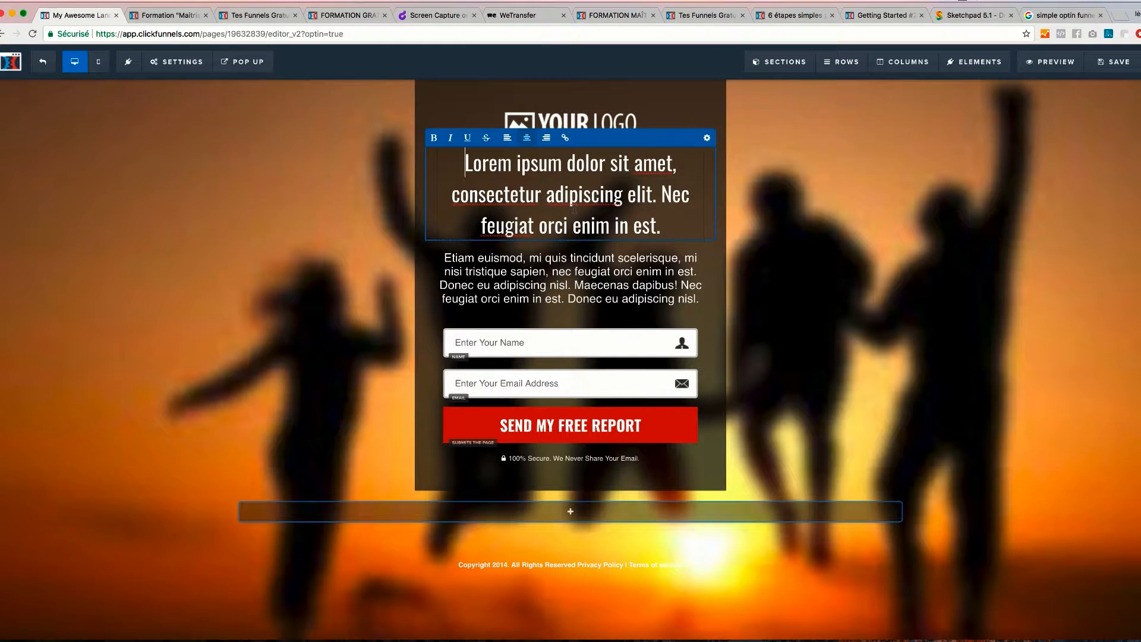
drag(671, 225, 501, 188)
key(BackSpace)
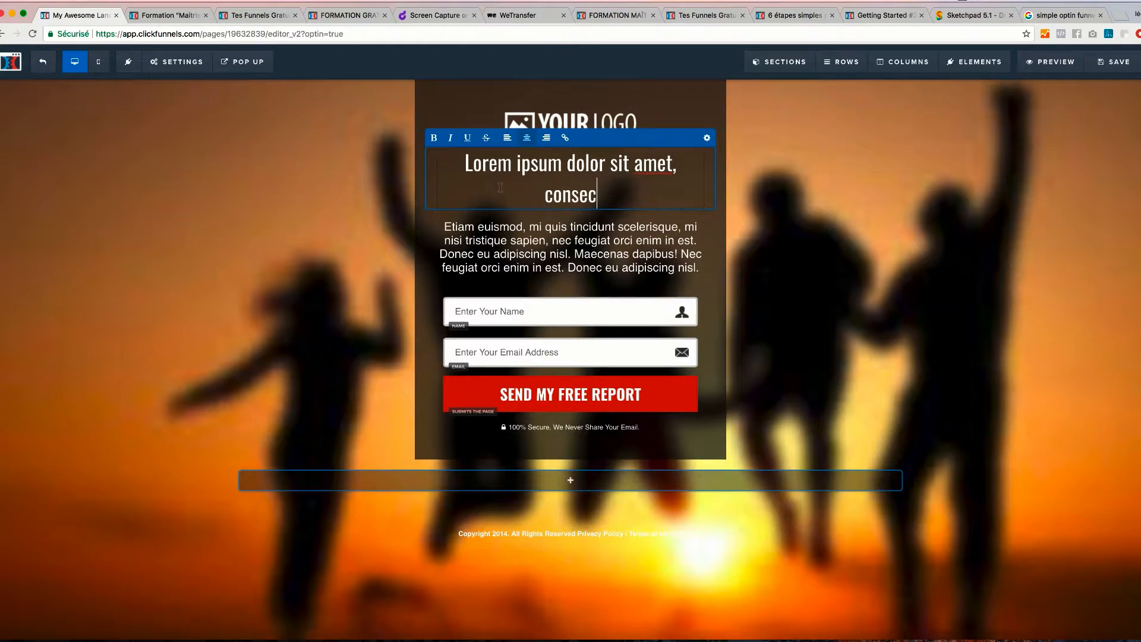
text(truct)
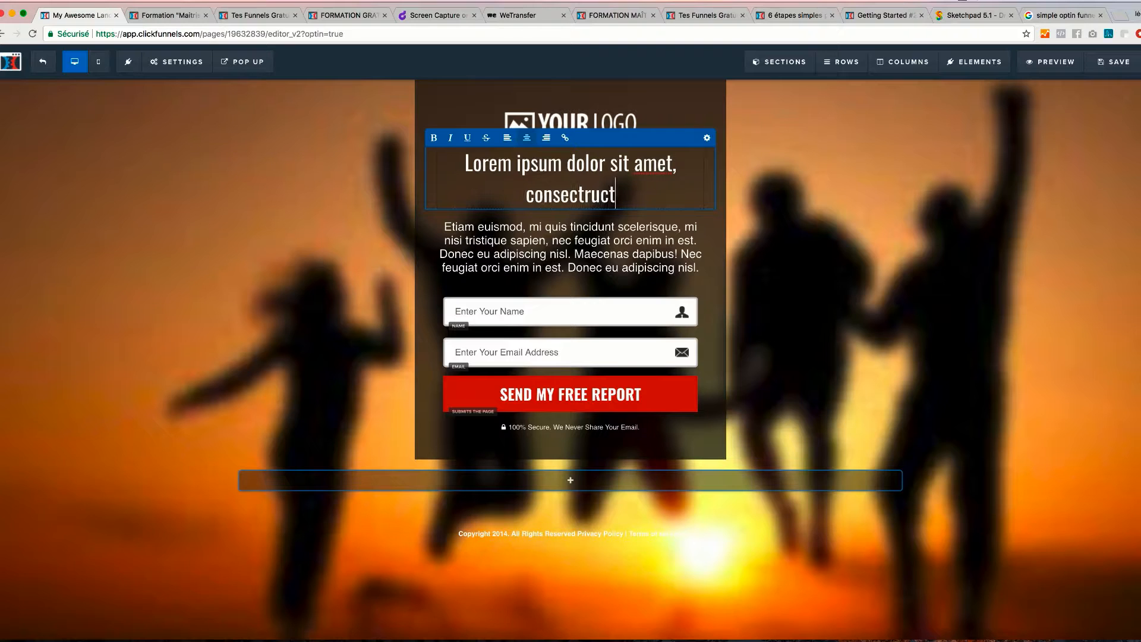
click(281, 197)
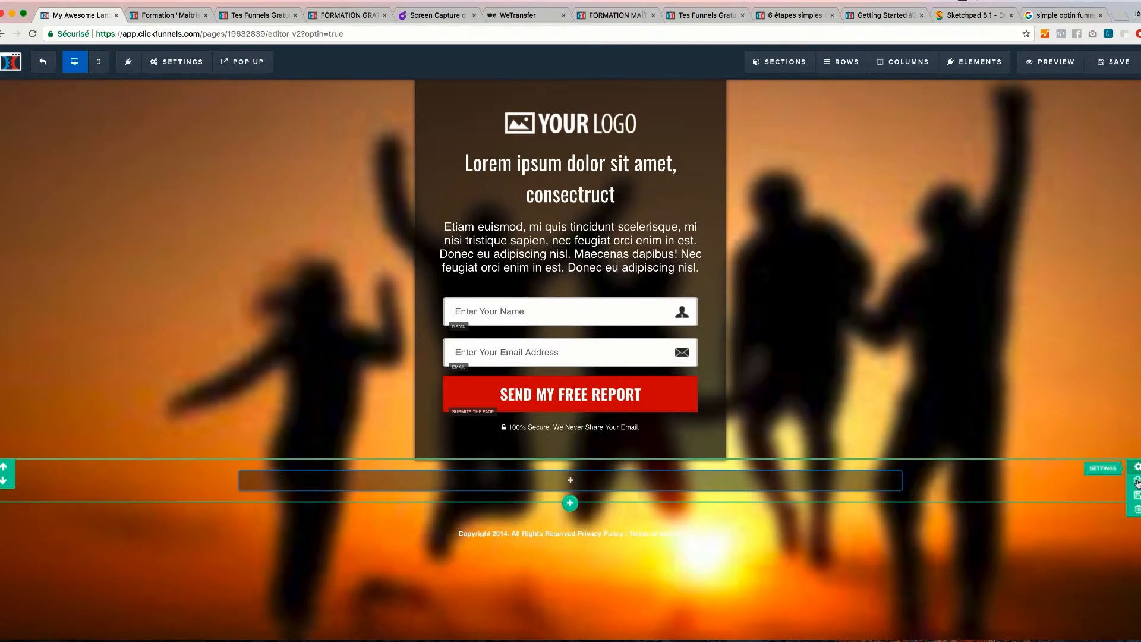
Step: Delete the empty full-width section below the optin box
click(1137, 510)
click(683, 101)
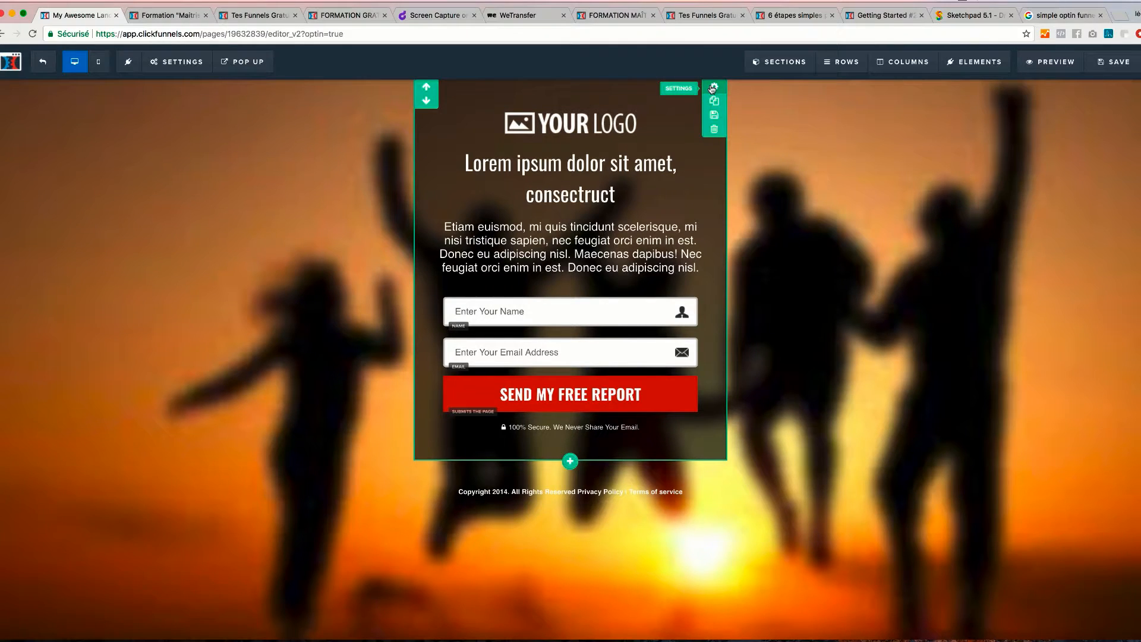
Step: Try black at 0.46 opacity and red at 0.68 opacity as the optin box's background colour, and restore rgba(0, 0, 0, 0.62)
click(713, 88)
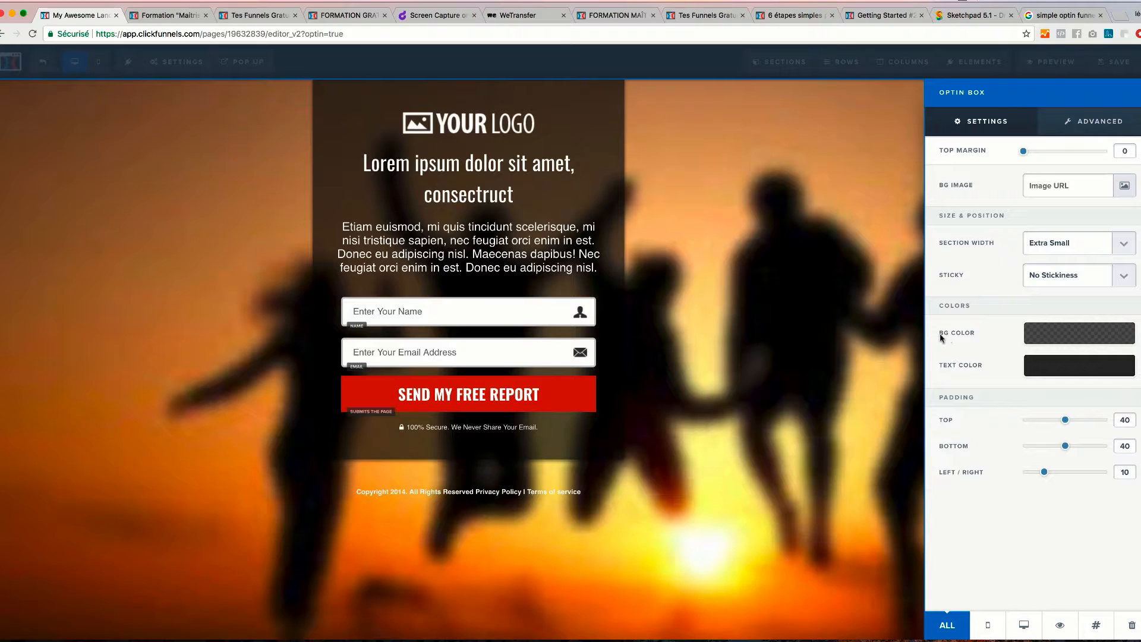
click(1097, 337)
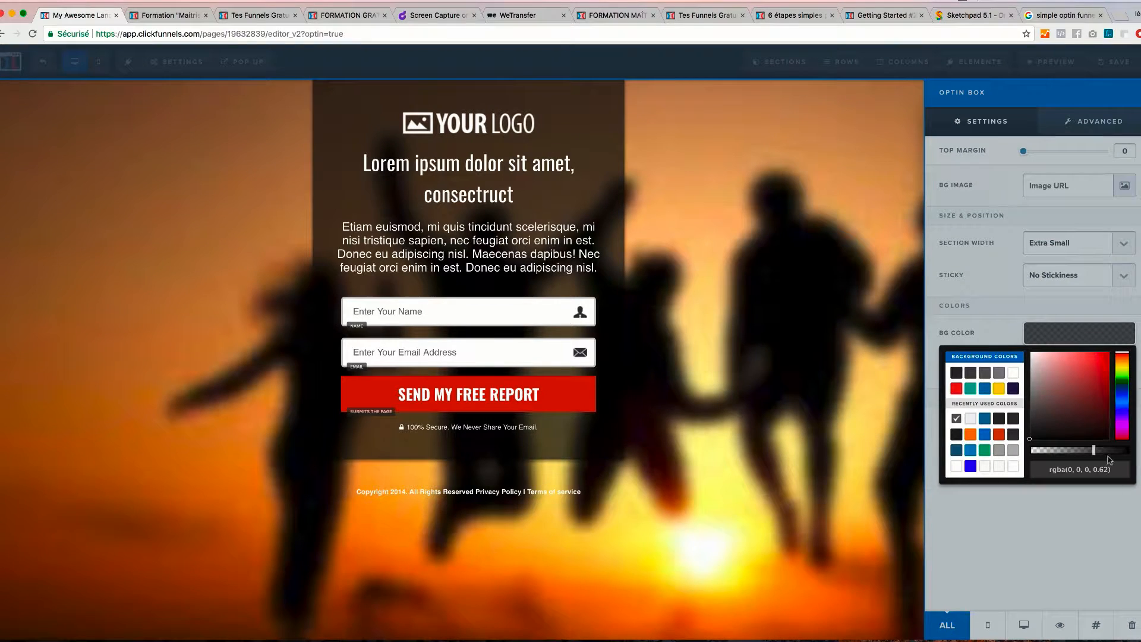
mouse_move(1094, 450)
mouse_down()
mouse_move(1125, 451)
mouse_move(1077, 455)
mouse_up()
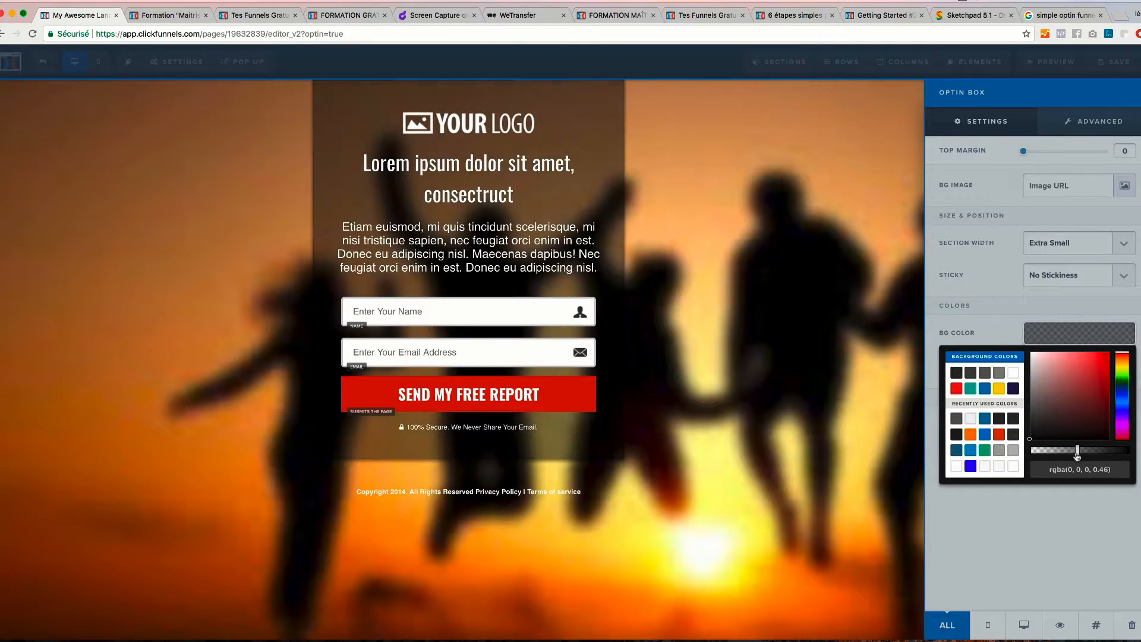
click(956, 388)
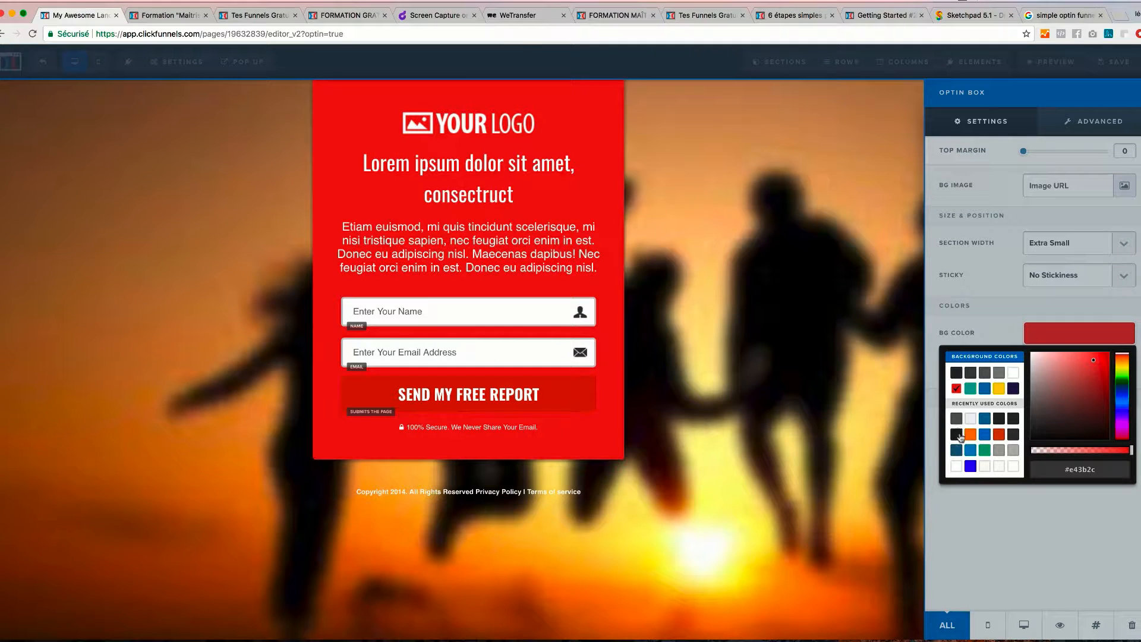
drag(1109, 455, 1100, 452)
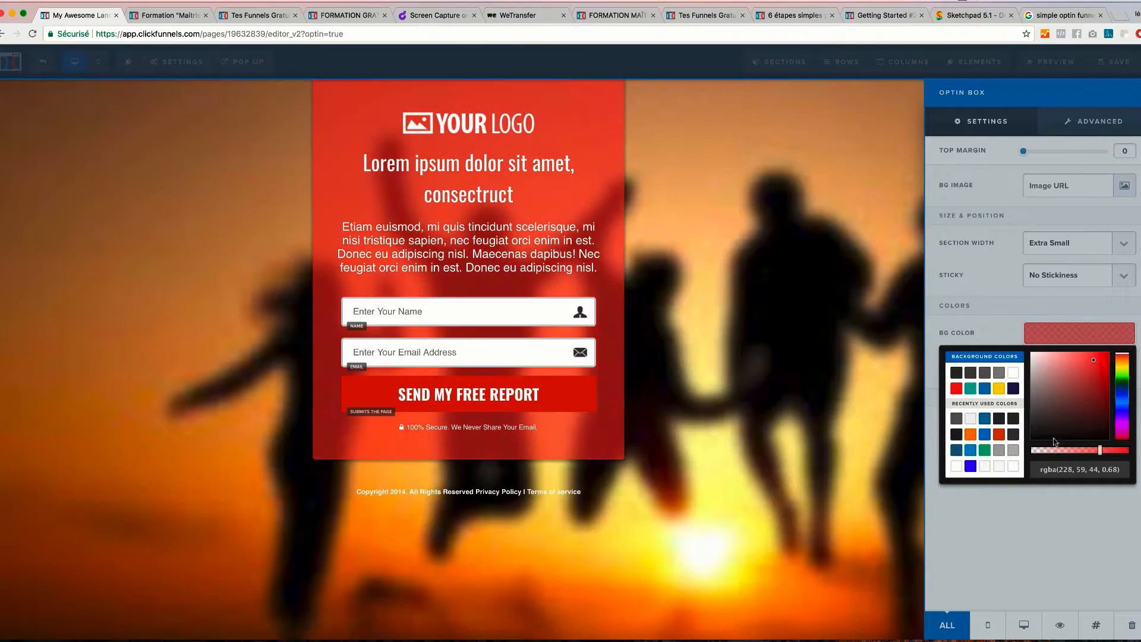
click(954, 420)
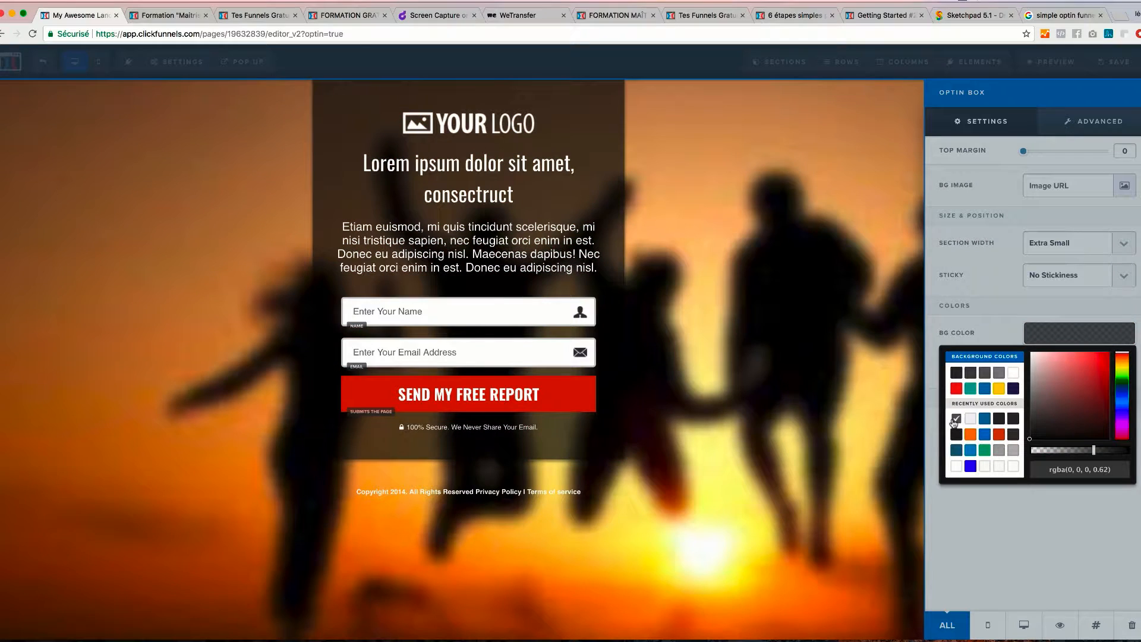
click(988, 318)
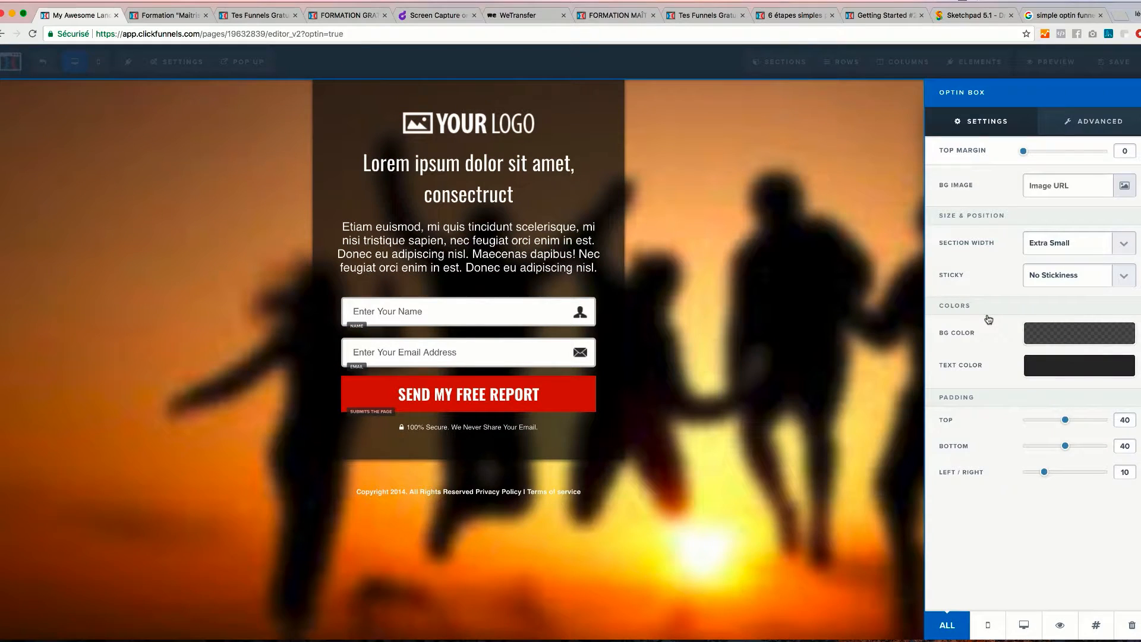
Step: Set the optin box's section width to Medium and return to editing the page
click(1117, 244)
click(1088, 201)
click(1112, 250)
click(1103, 265)
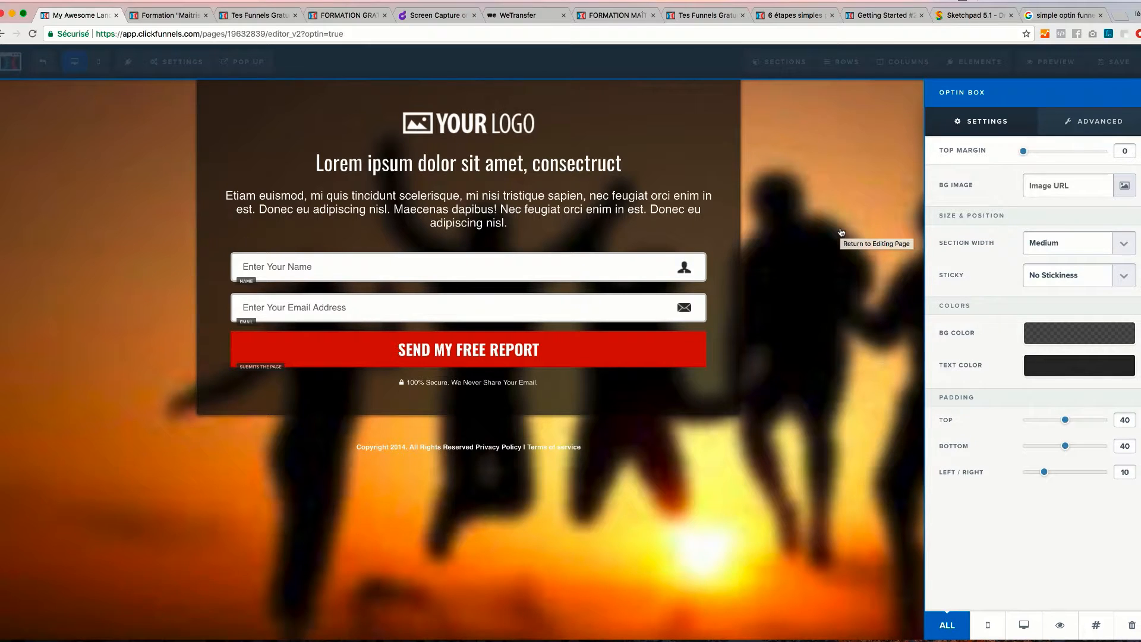
click(840, 178)
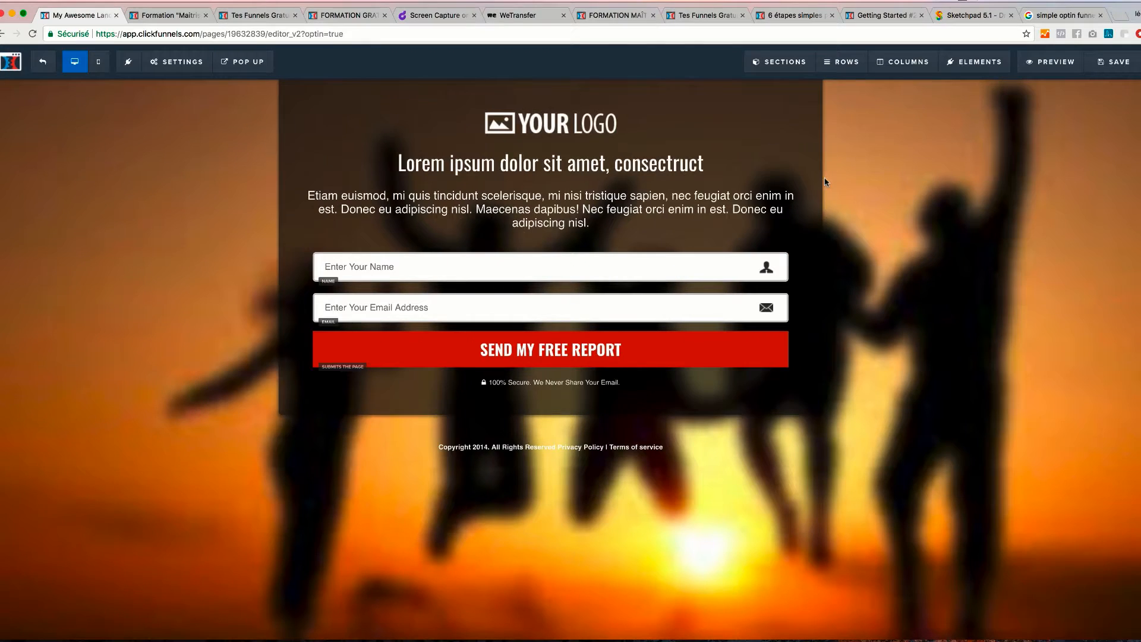
Step: Examine the image sources available for the logo: library, backgrounds, stock arrows and checkmarks, and Google Maps, leaving the logo as it is
click(574, 124)
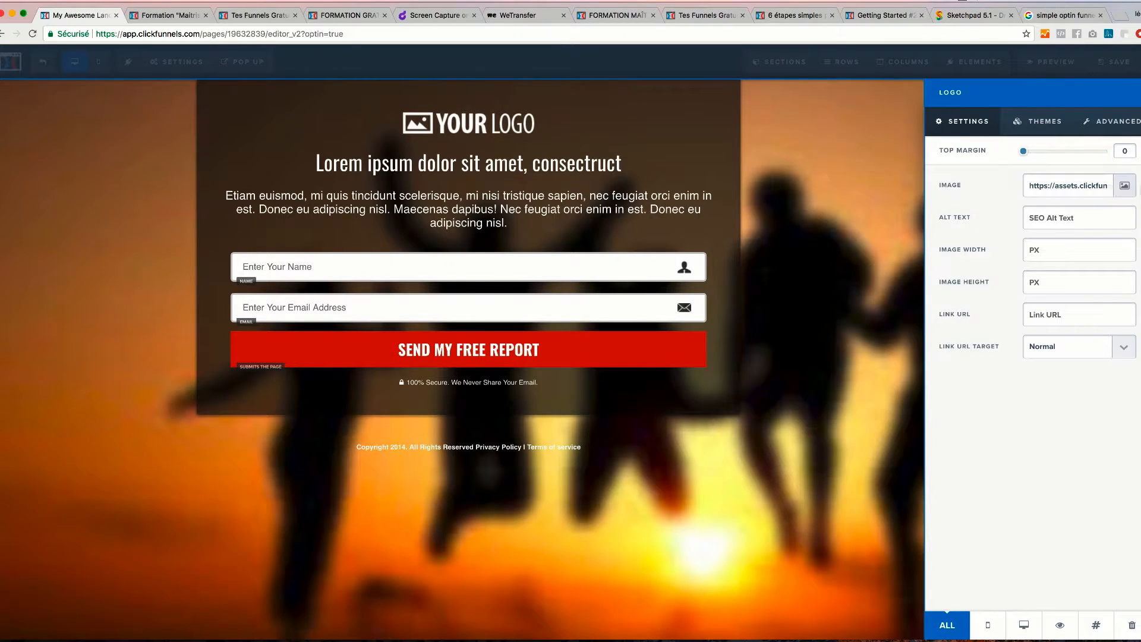
click(1125, 188)
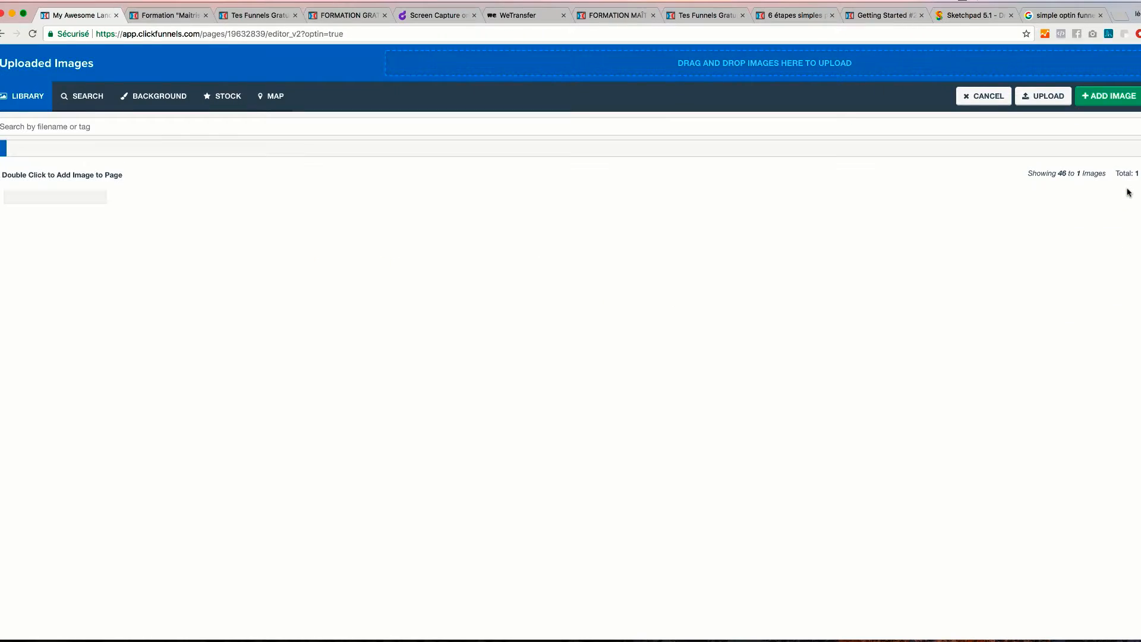
click(58, 220)
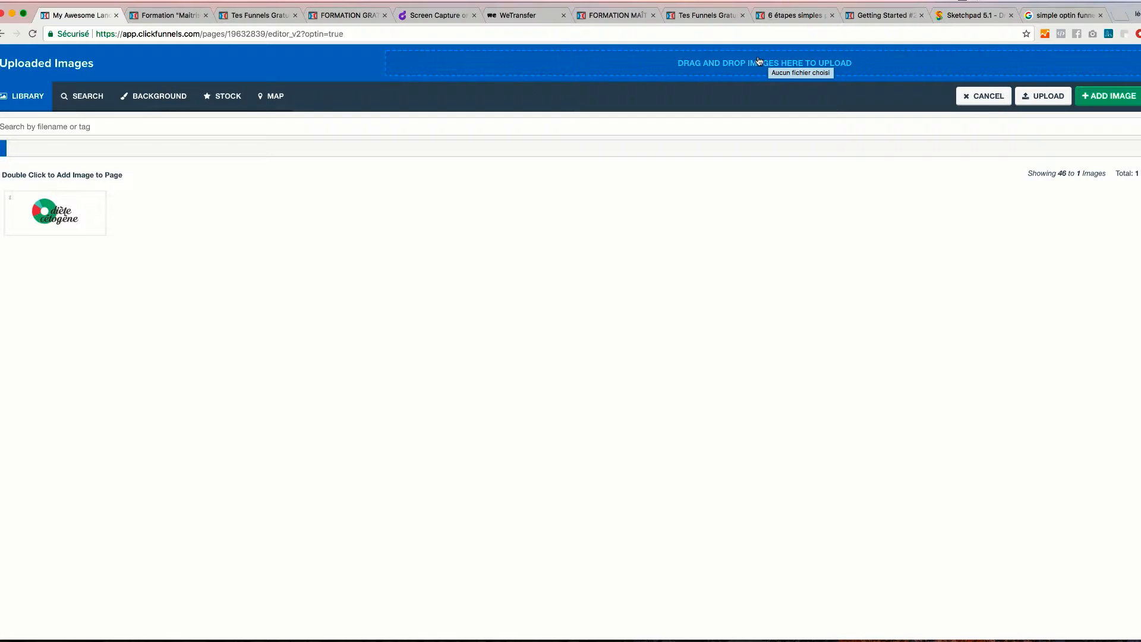
click(143, 100)
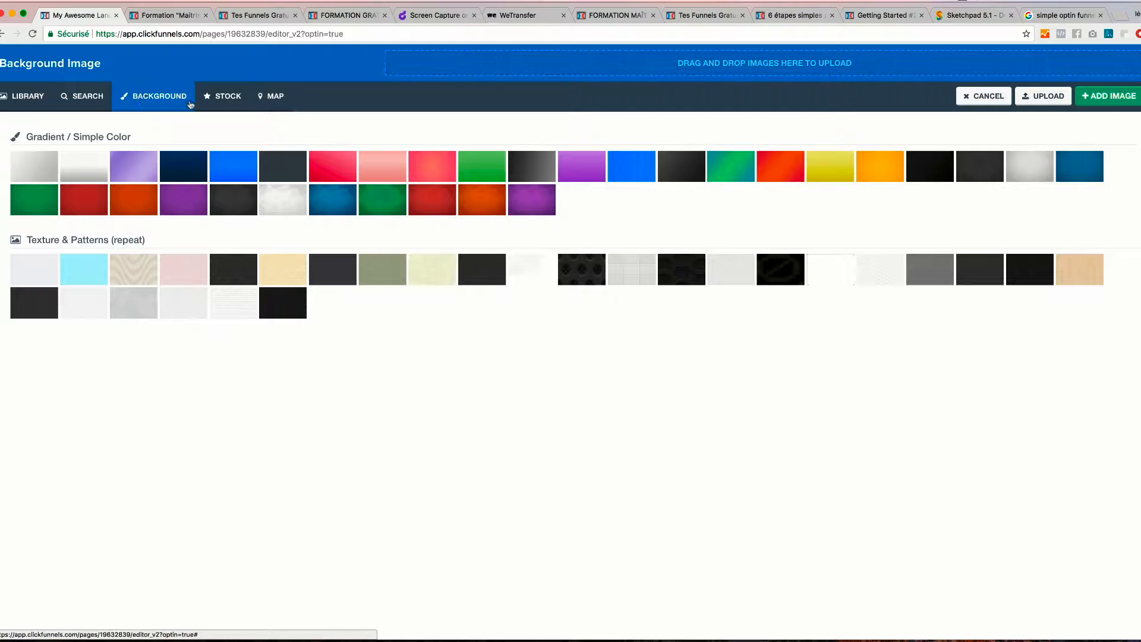
click(232, 101)
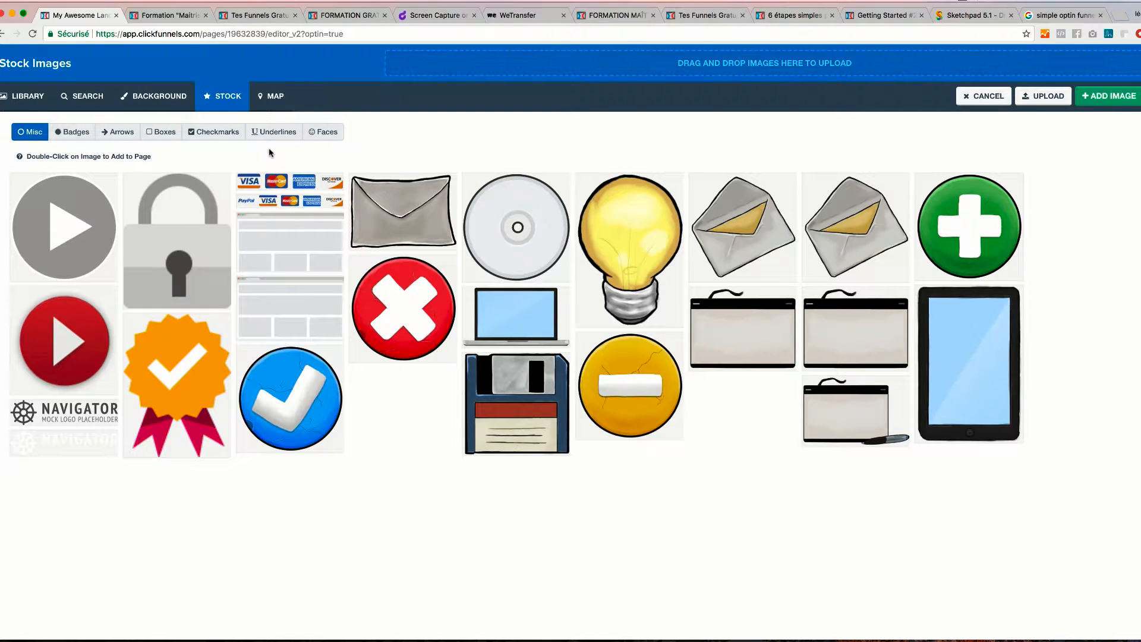
click(116, 133)
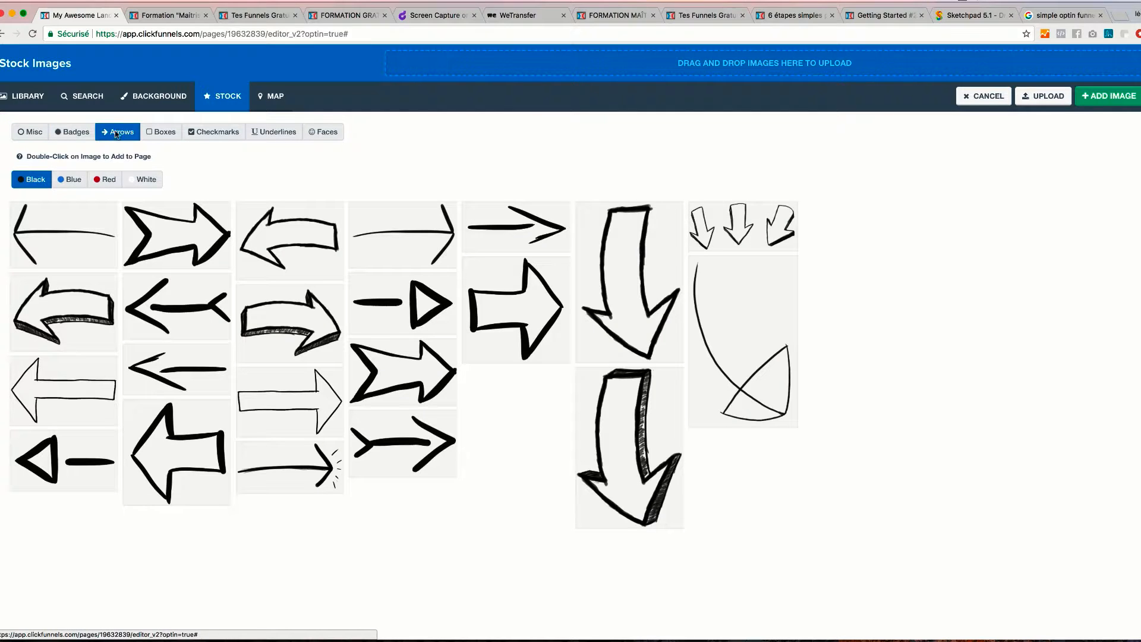
click(224, 132)
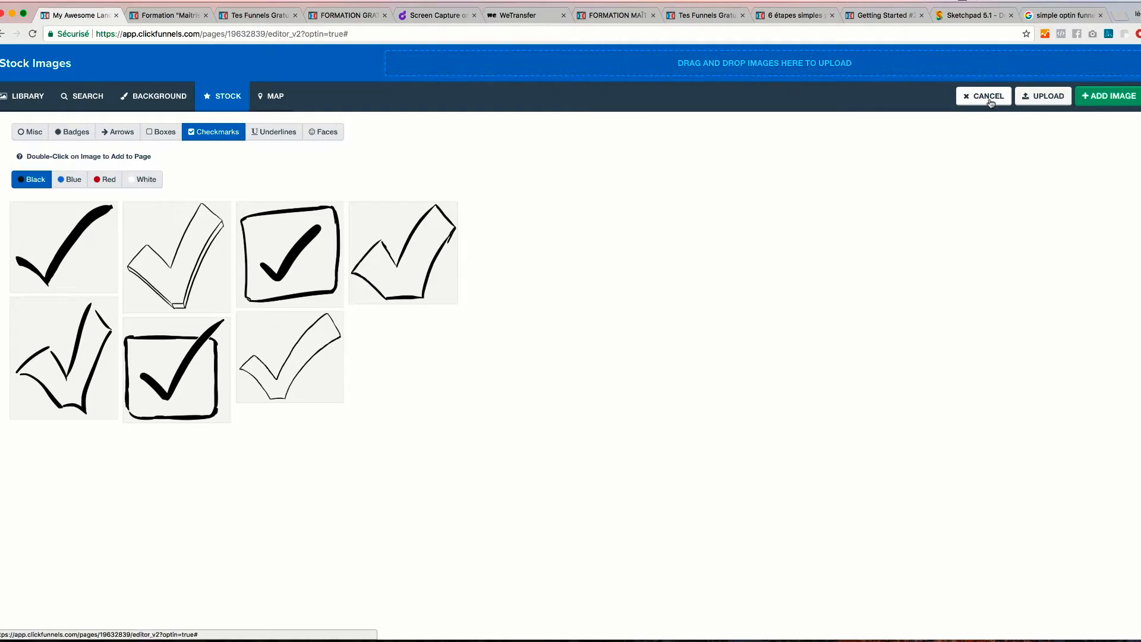
click(276, 101)
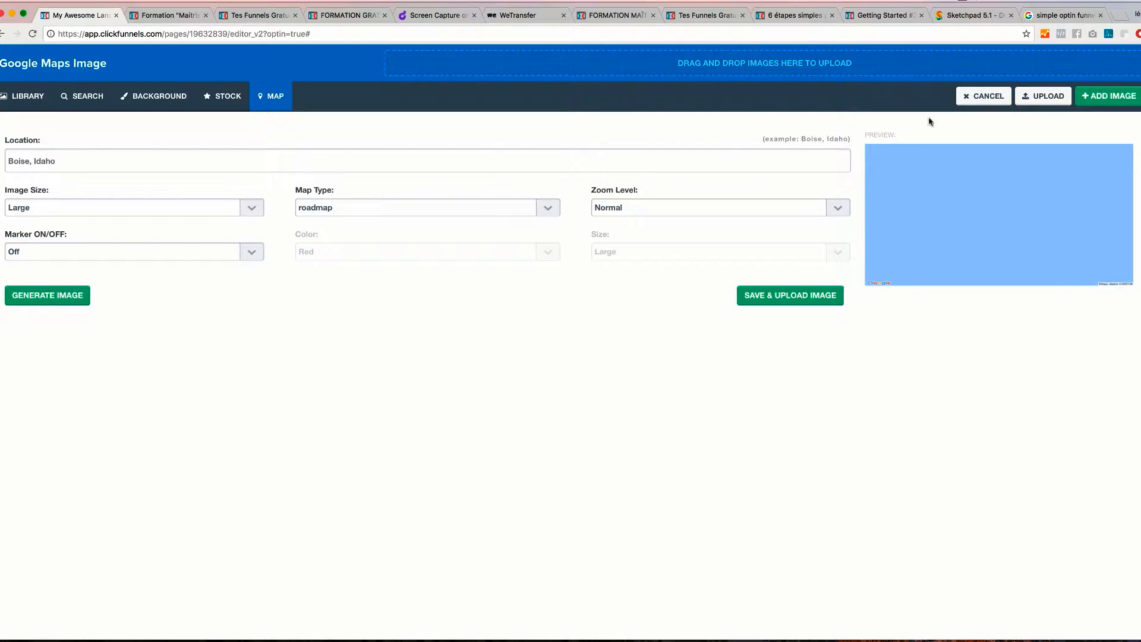
click(988, 100)
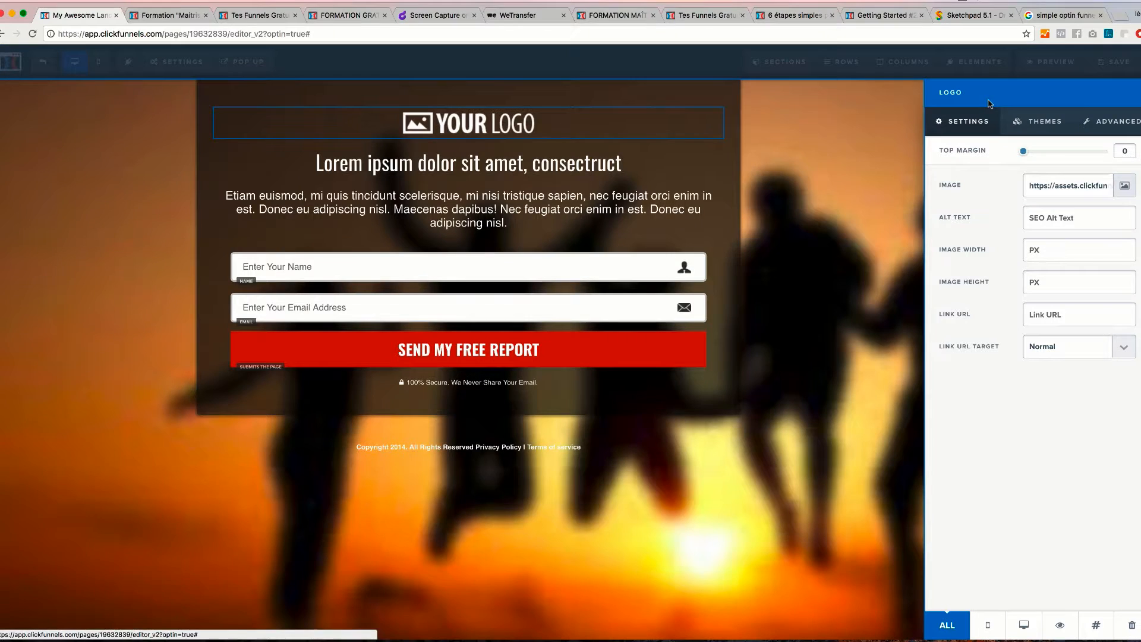
click(101, 299)
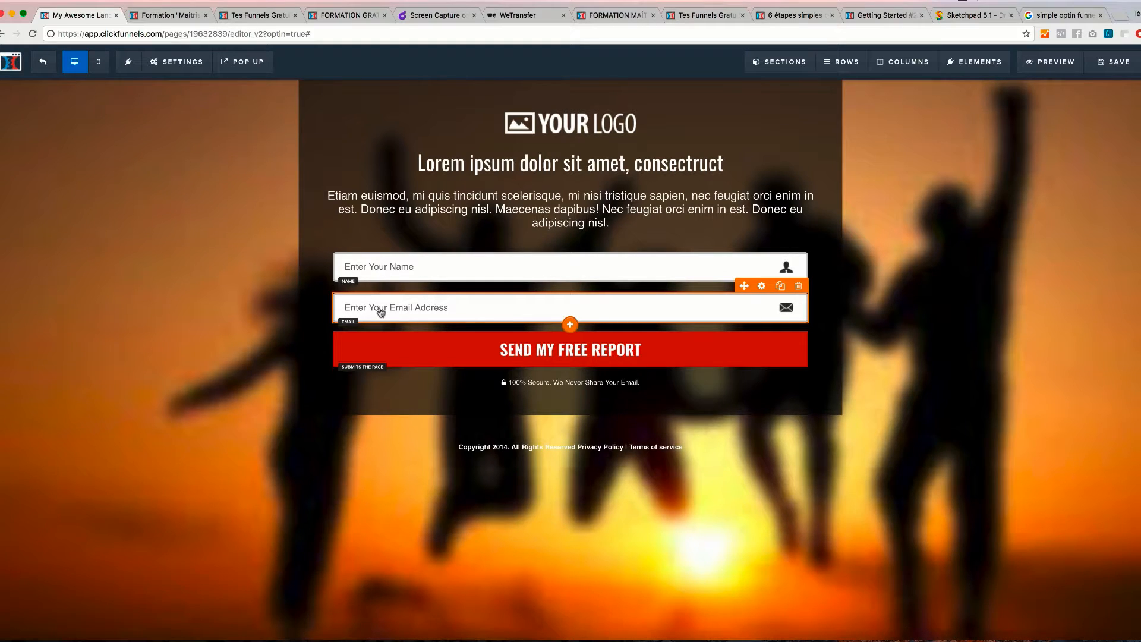
Step: Set the Optin page's email integration to the Mailchimp account with the Add To List action
click(178, 66)
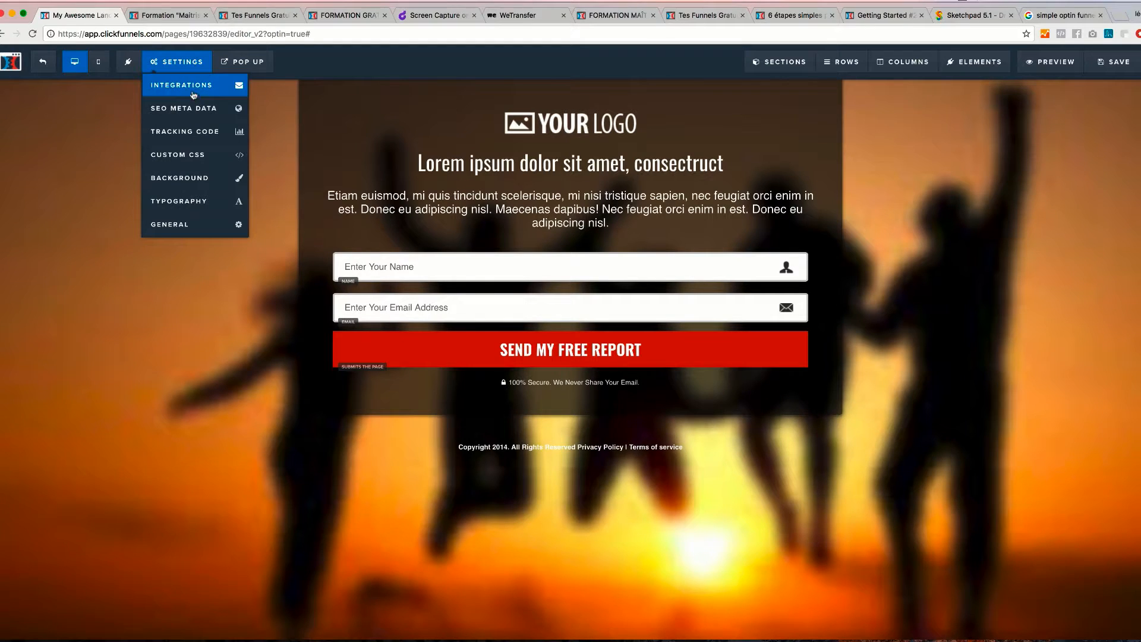
click(191, 91)
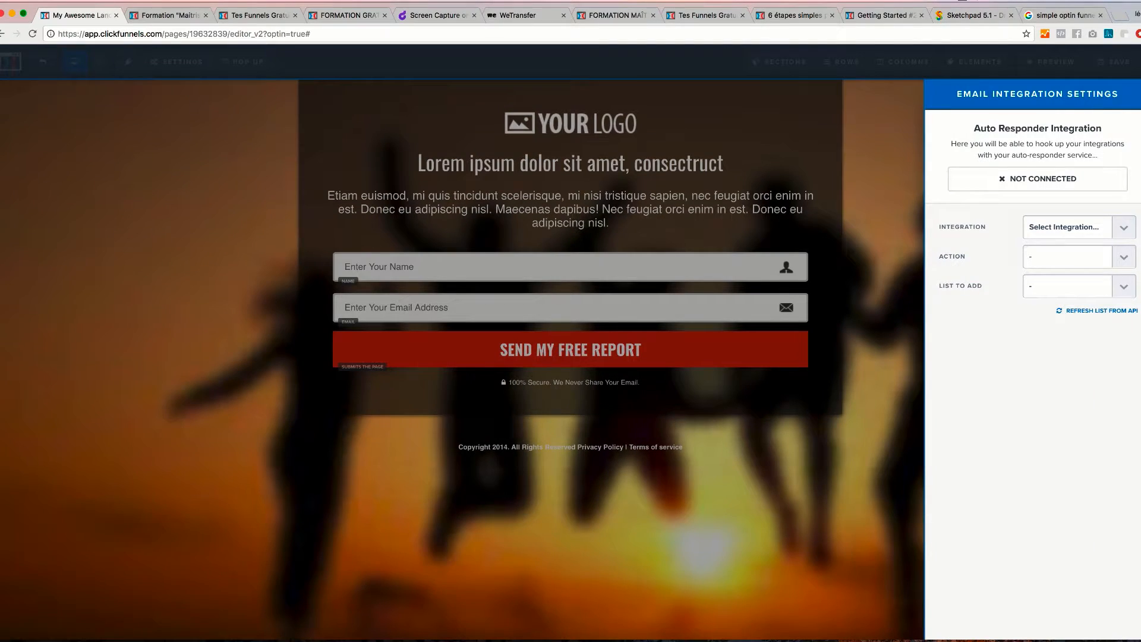
click(1128, 225)
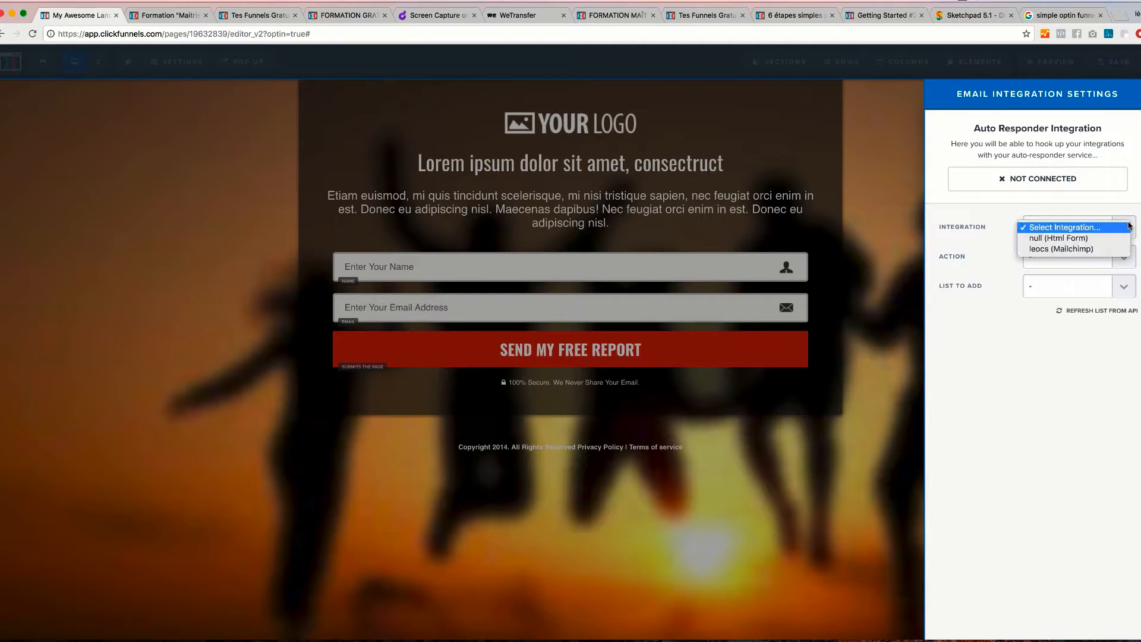
click(1093, 250)
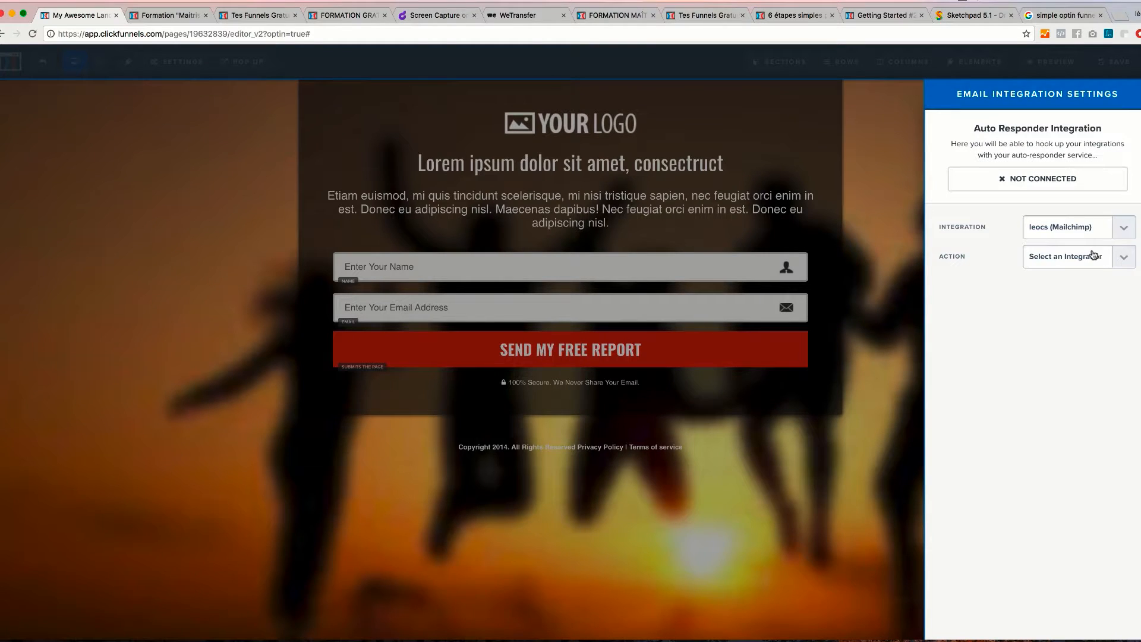
click(1130, 257)
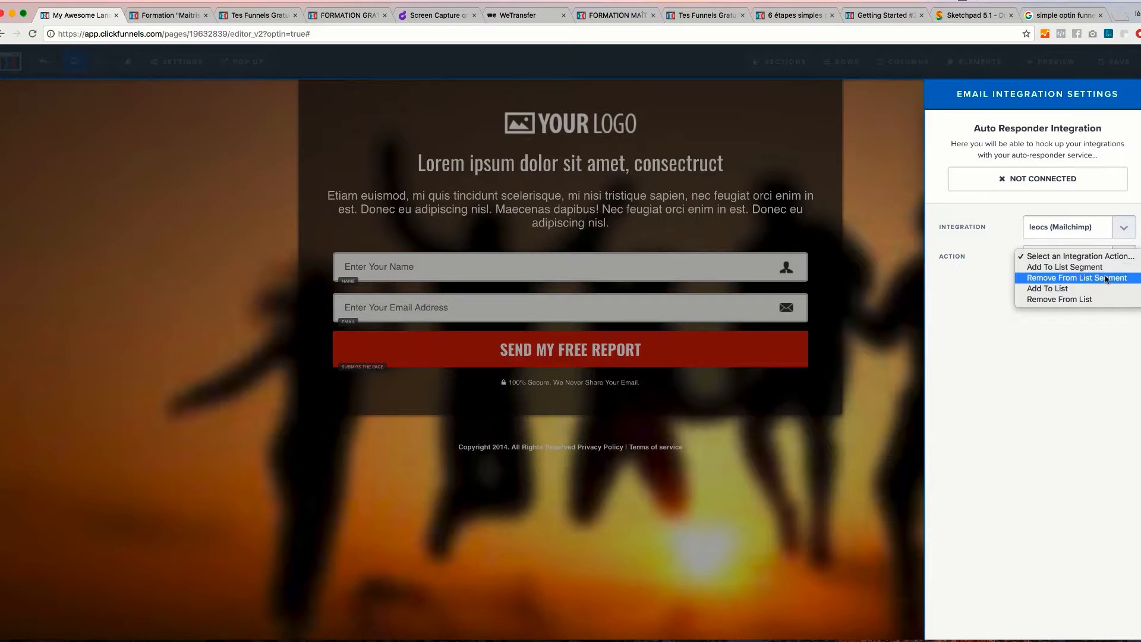
click(1073, 289)
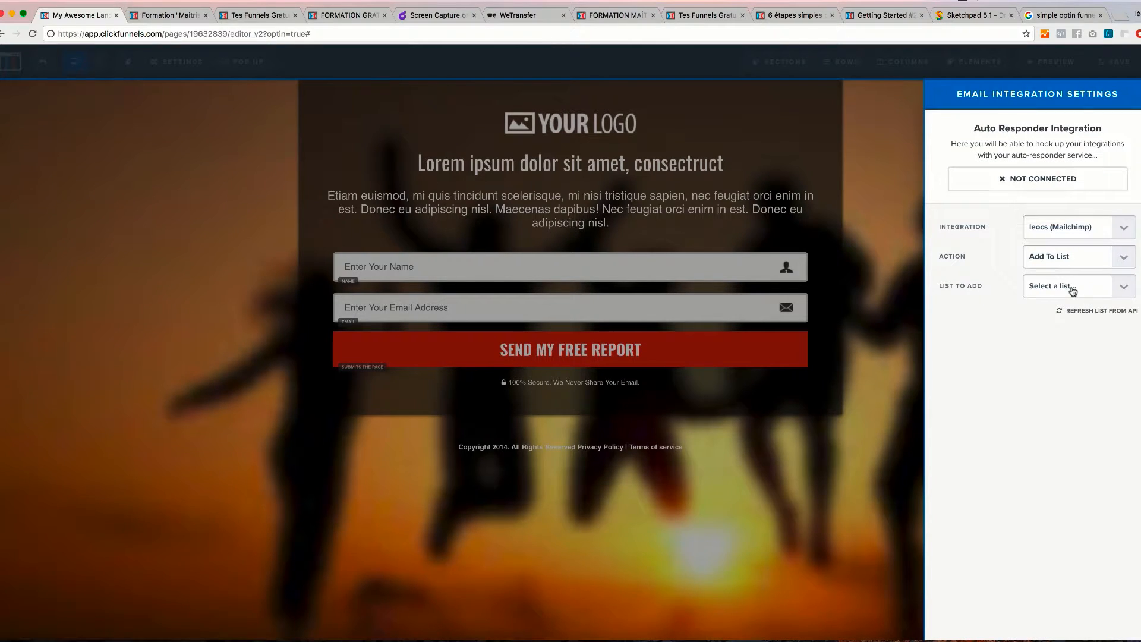
Step: Choose Masterclass as the Mailchimp list to add contacts to, and set the confirmation email to Don't Send Confirm Email
click(1124, 286)
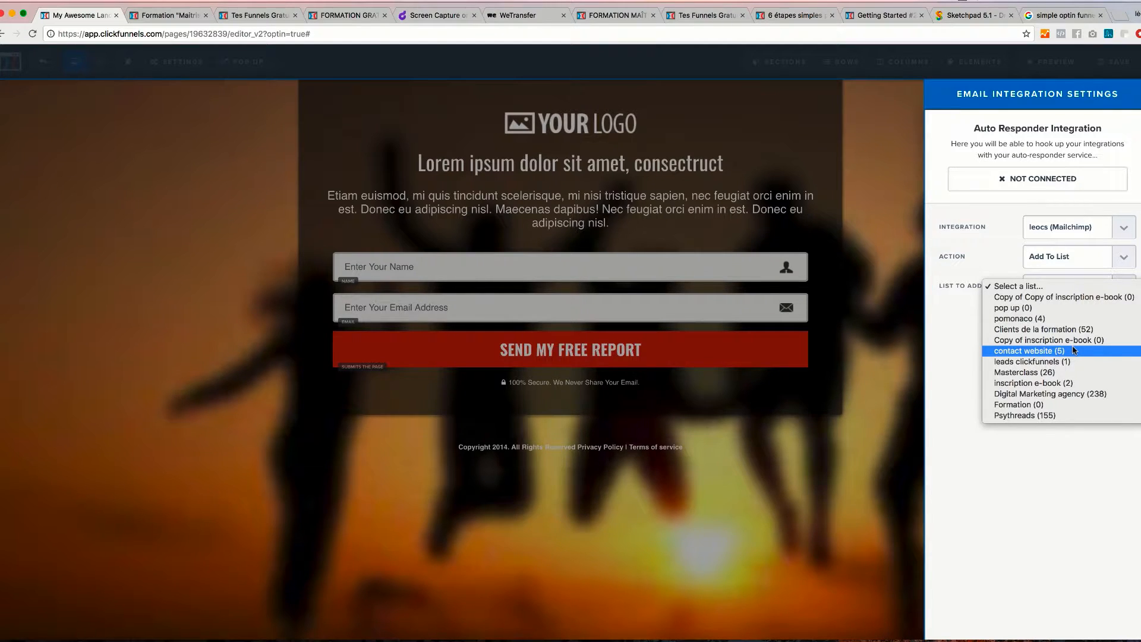
click(1001, 252)
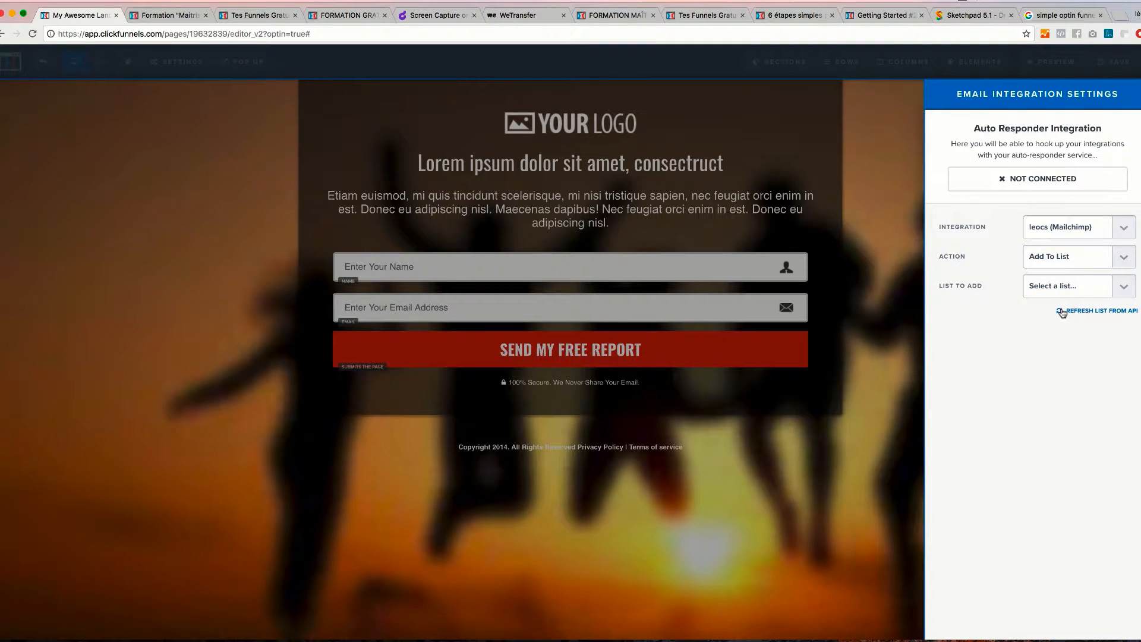
click(1121, 287)
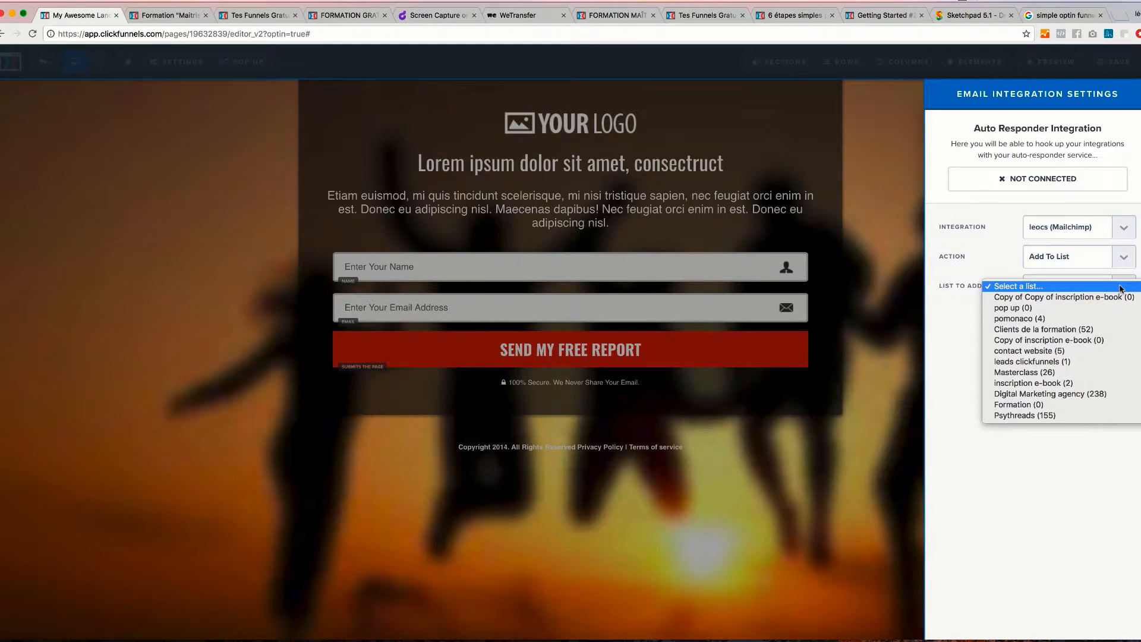
click(1054, 373)
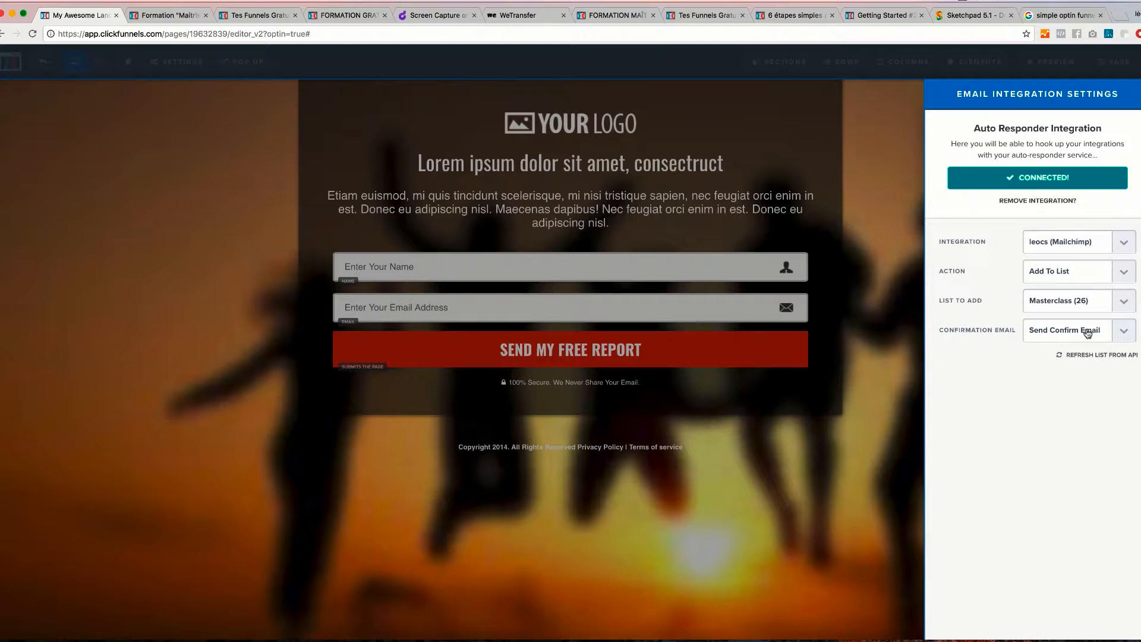
click(1117, 333)
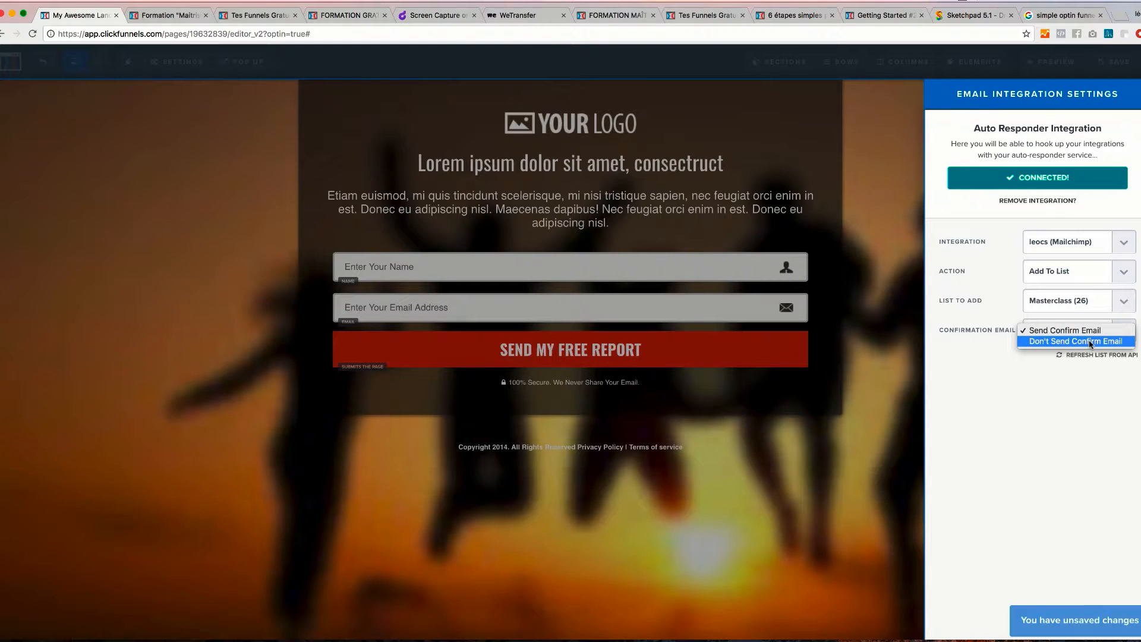
click(1091, 342)
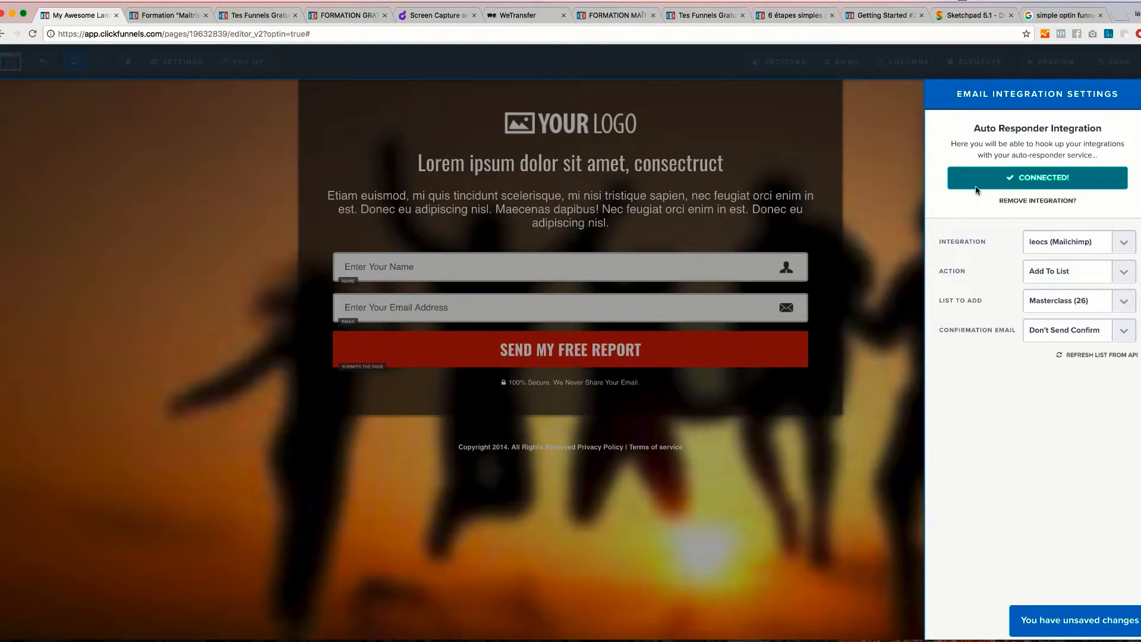
click(907, 187)
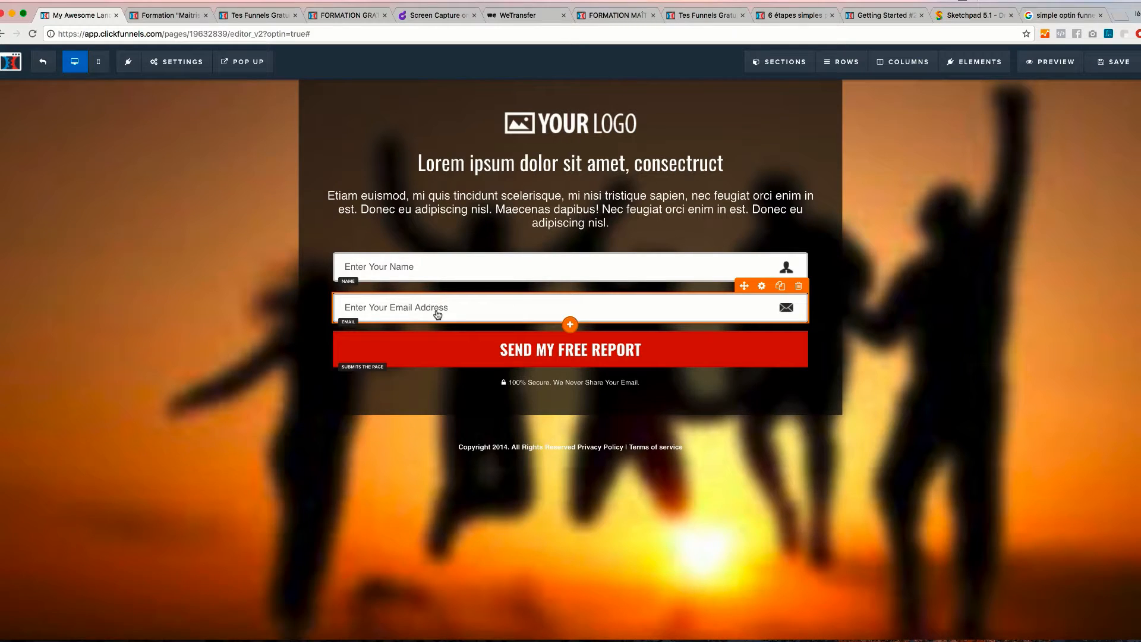
Step: Hide the affiliate badge in the Optin page's general settings
click(175, 65)
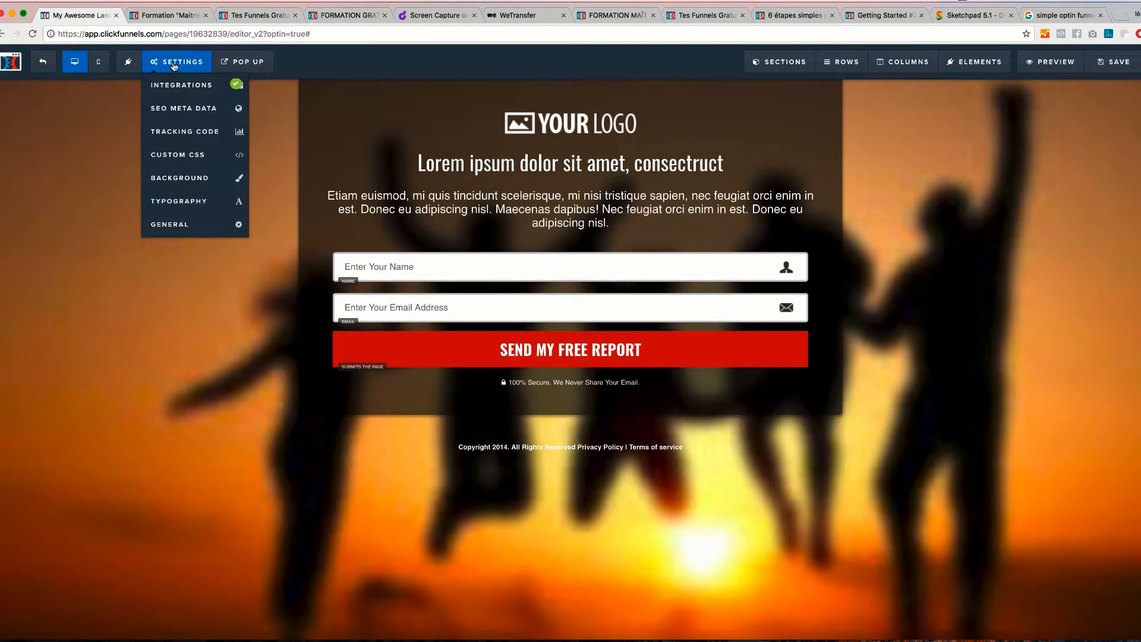
click(186, 226)
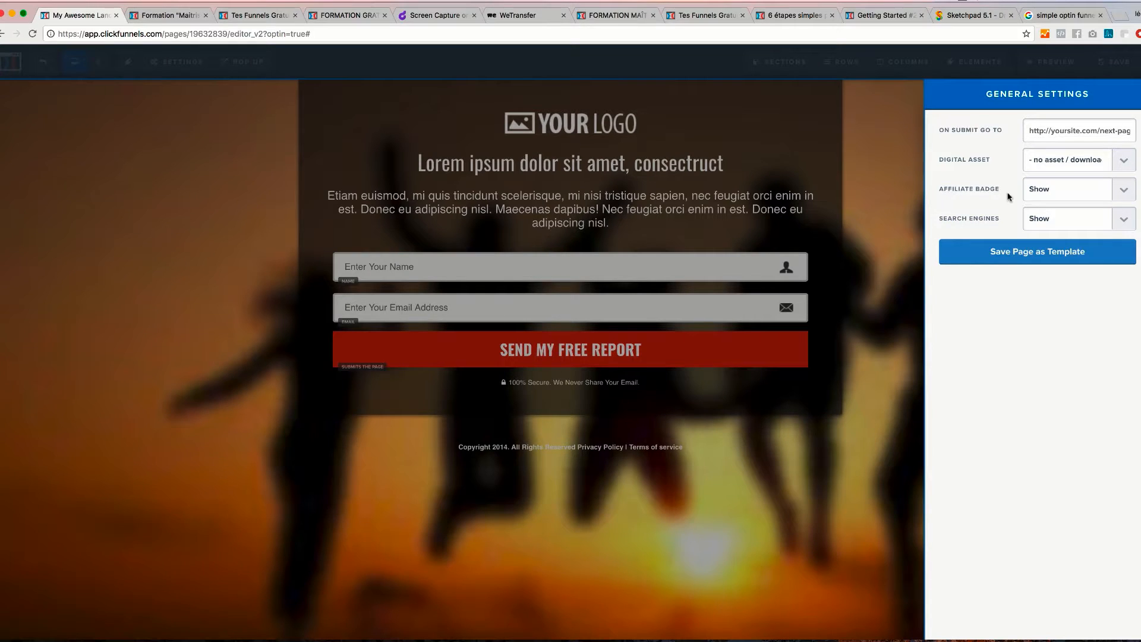
click(1124, 193)
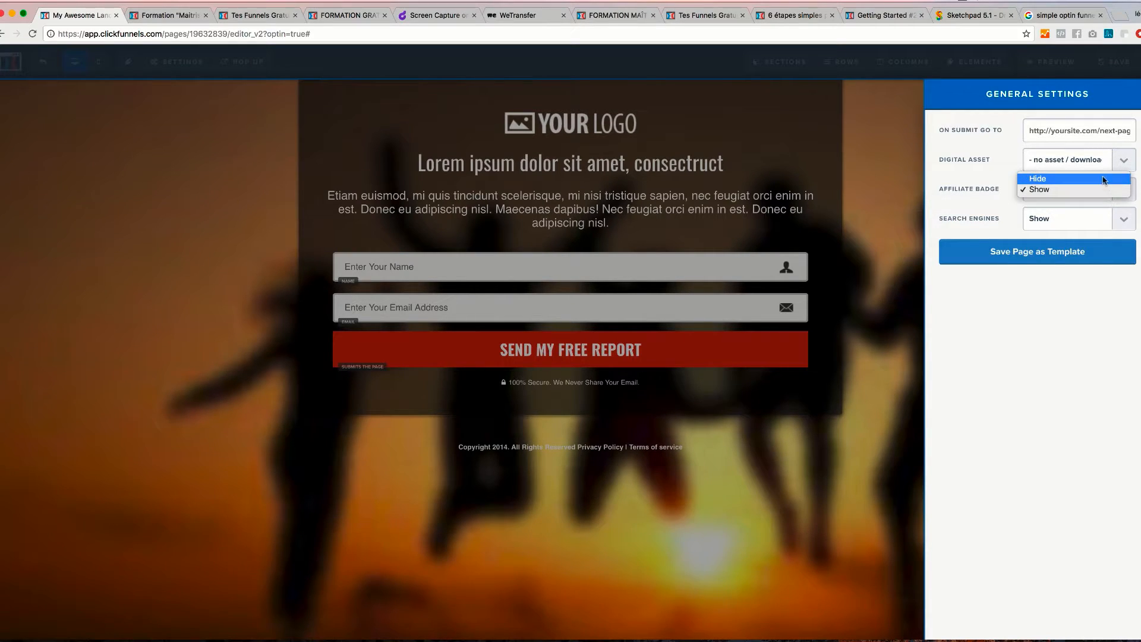
click(1104, 179)
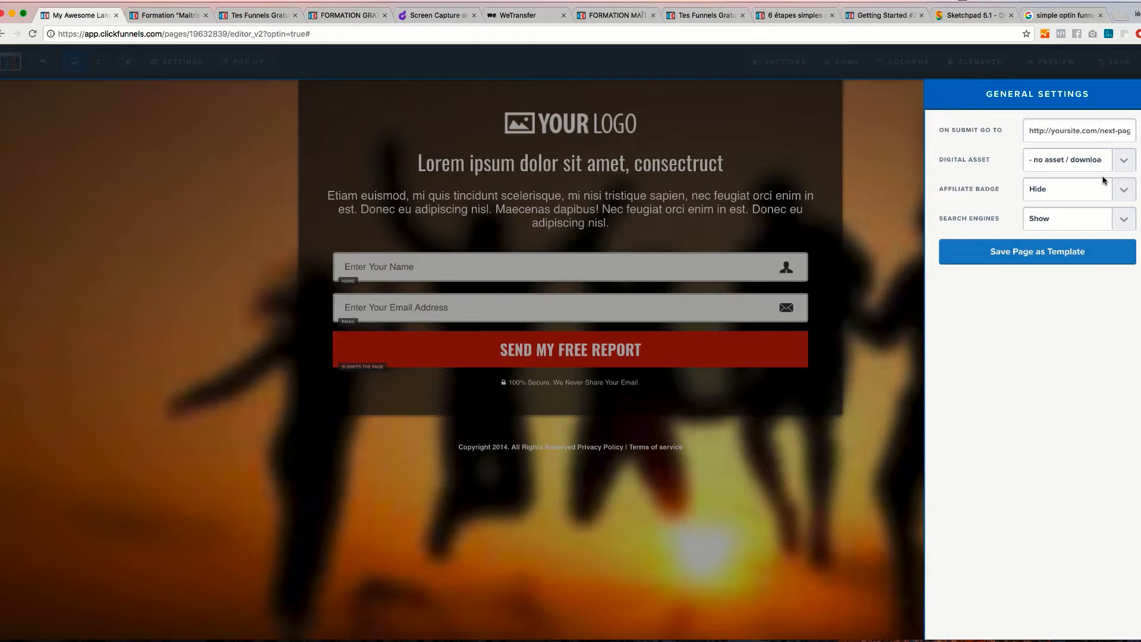
click(873, 226)
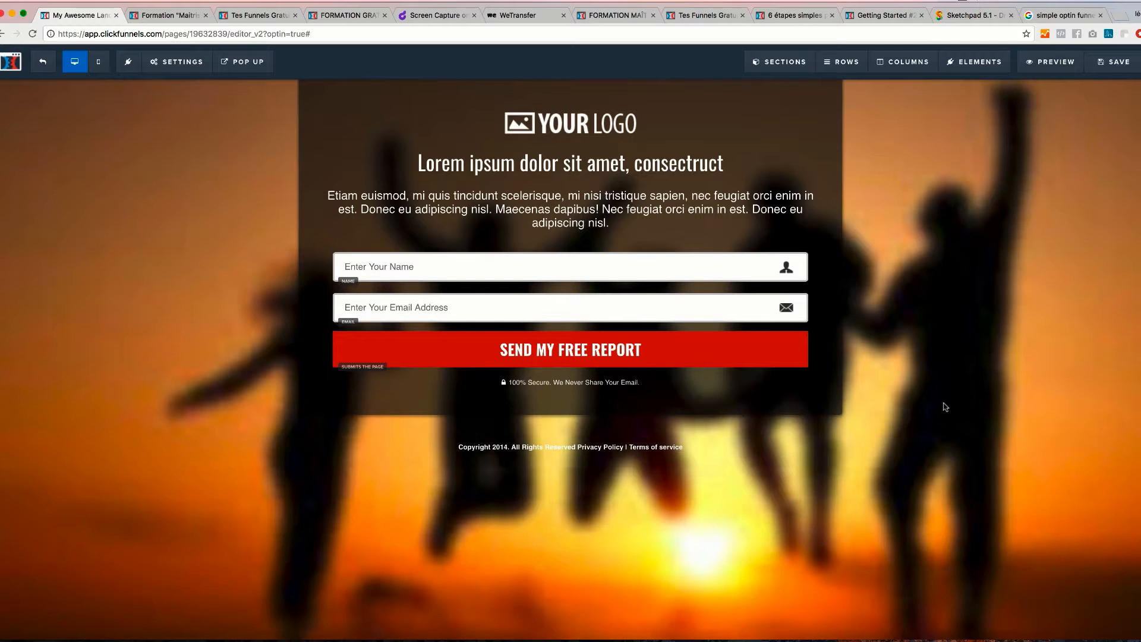
Step: Set the Optin page's SEO title to "recevez ce pdf gratuit" and save the page
click(1118, 65)
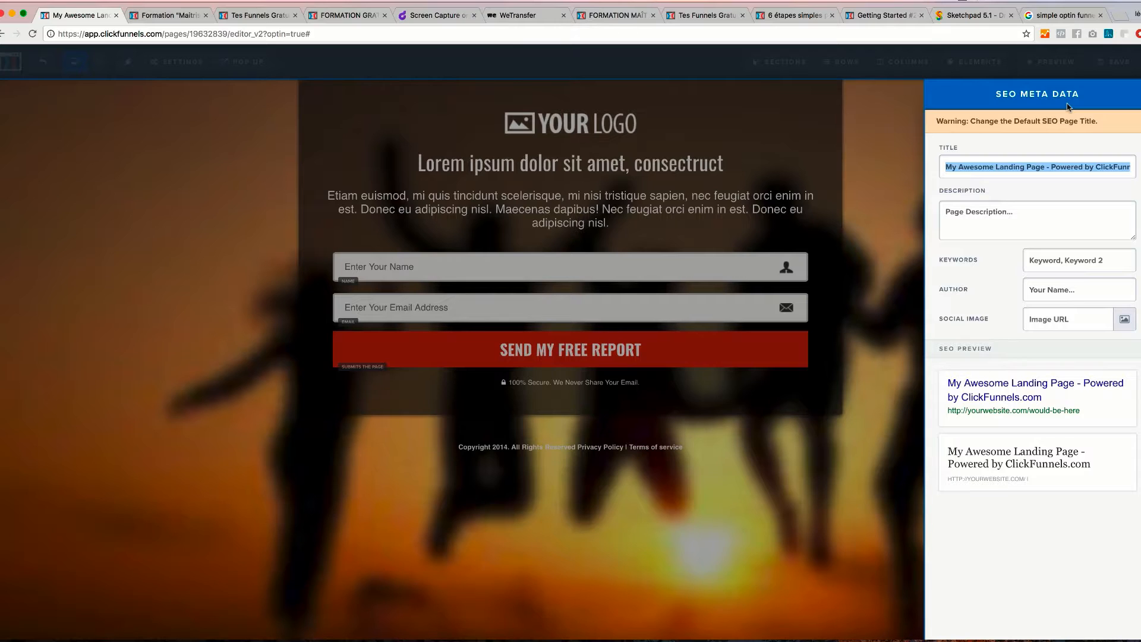
text(receves)
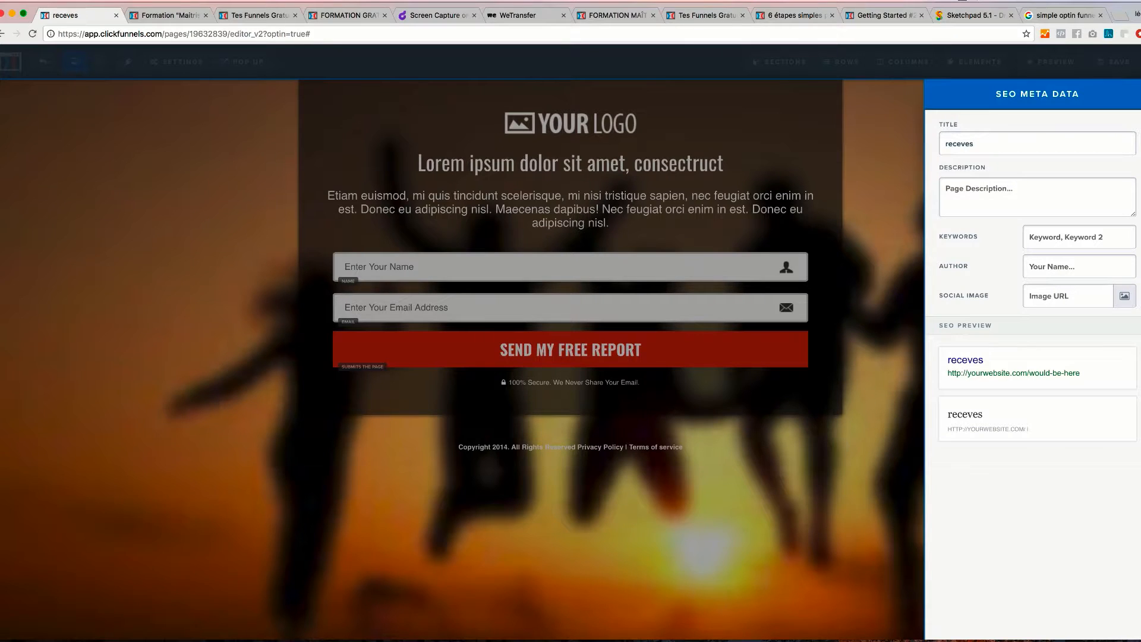
key(BackSpace)
text(z ce pdf gra)
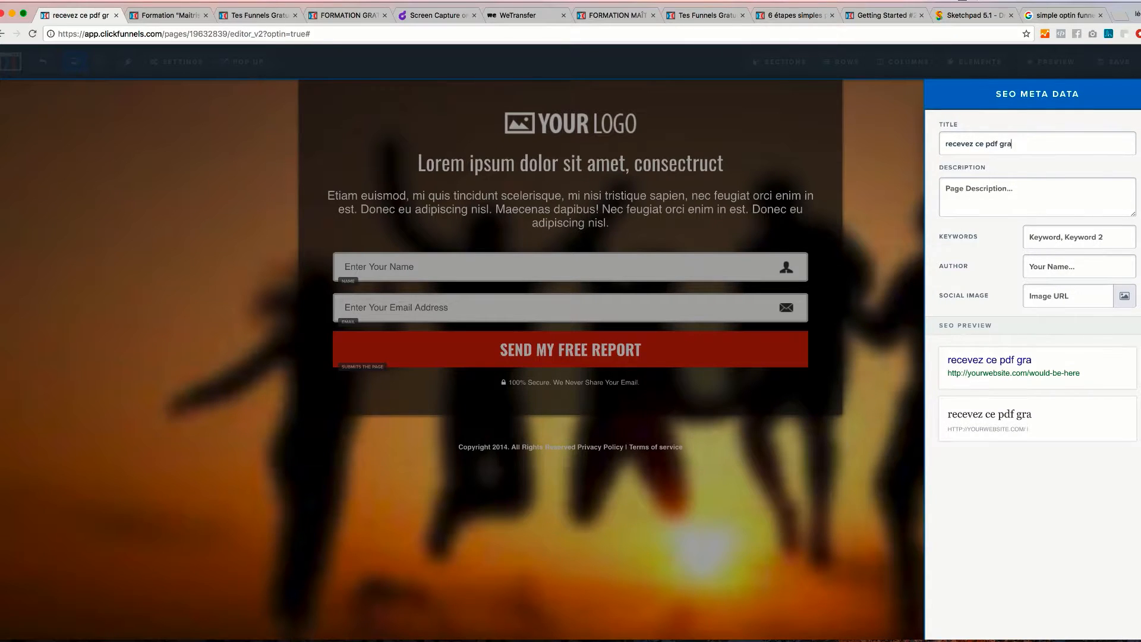
text(tuit)
click(908, 143)
click(1111, 64)
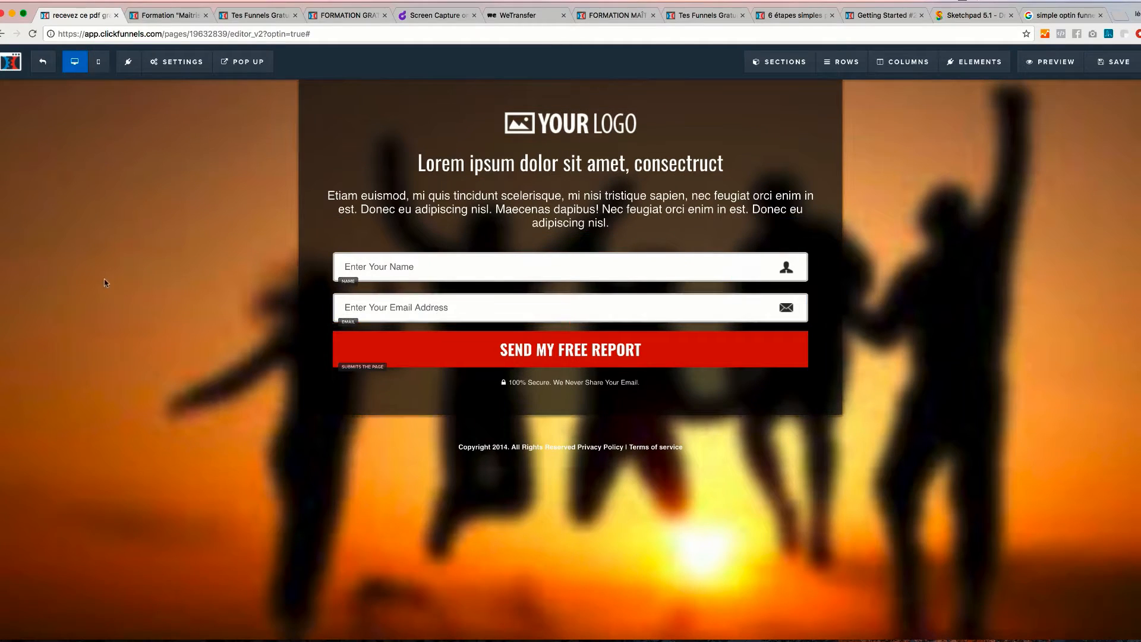
Step: Return to the funnel's steps and open the Thank You page for editing
click(43, 63)
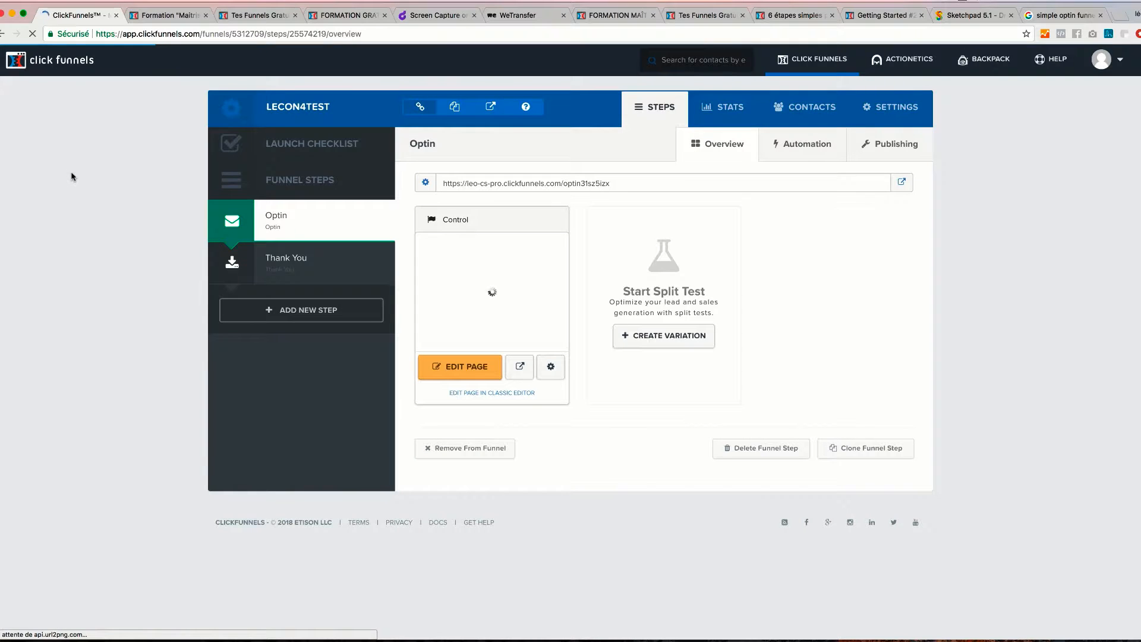
click(319, 267)
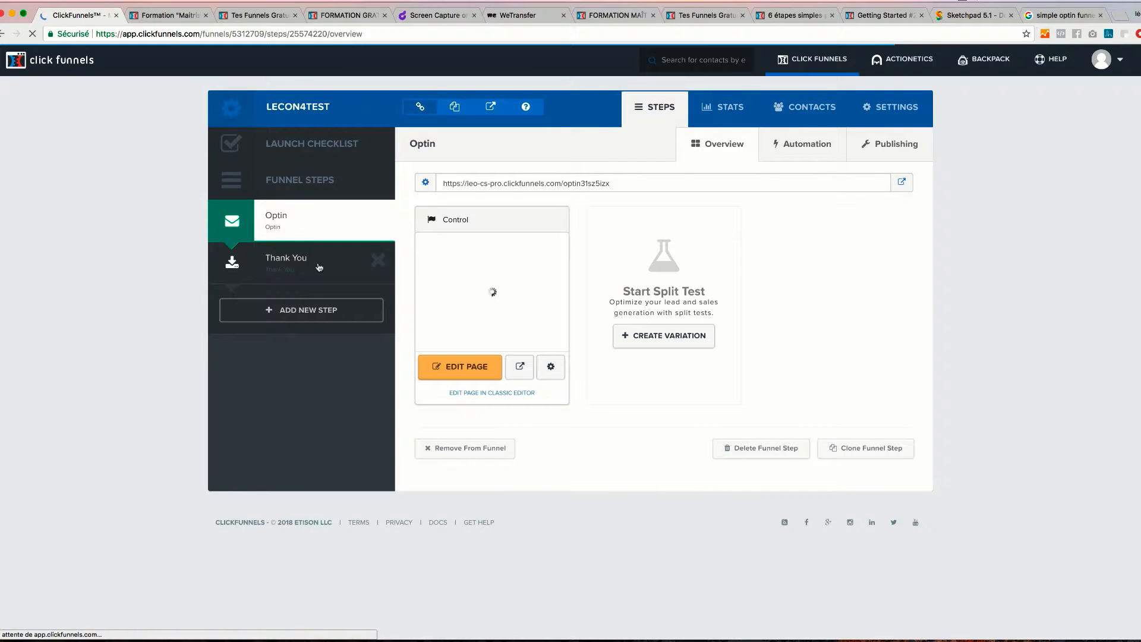
click(476, 367)
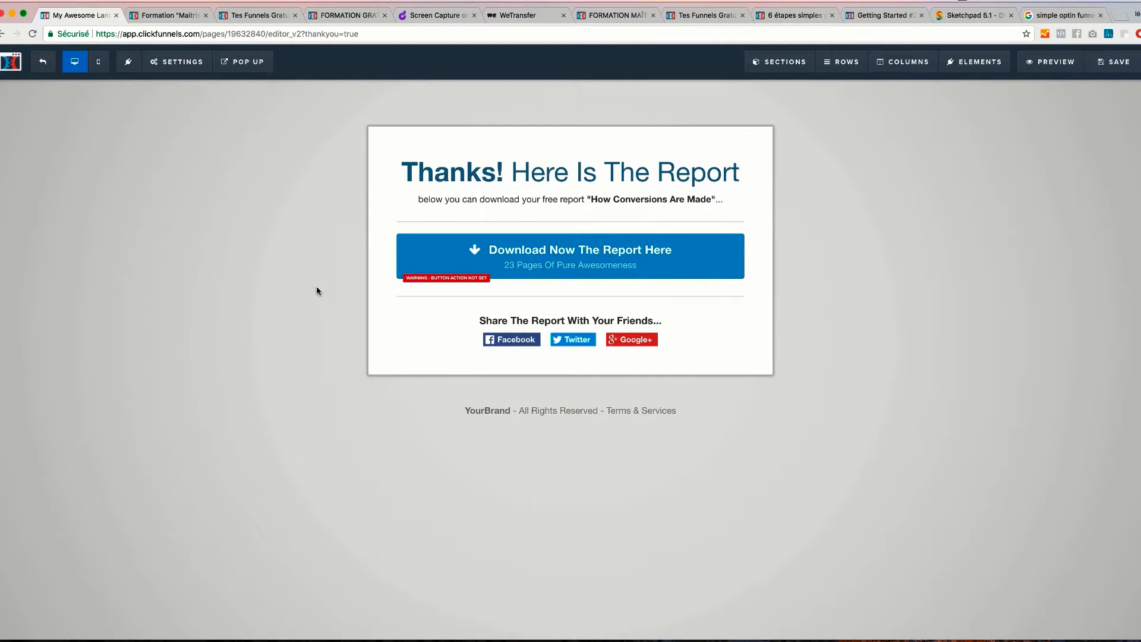
click(610, 261)
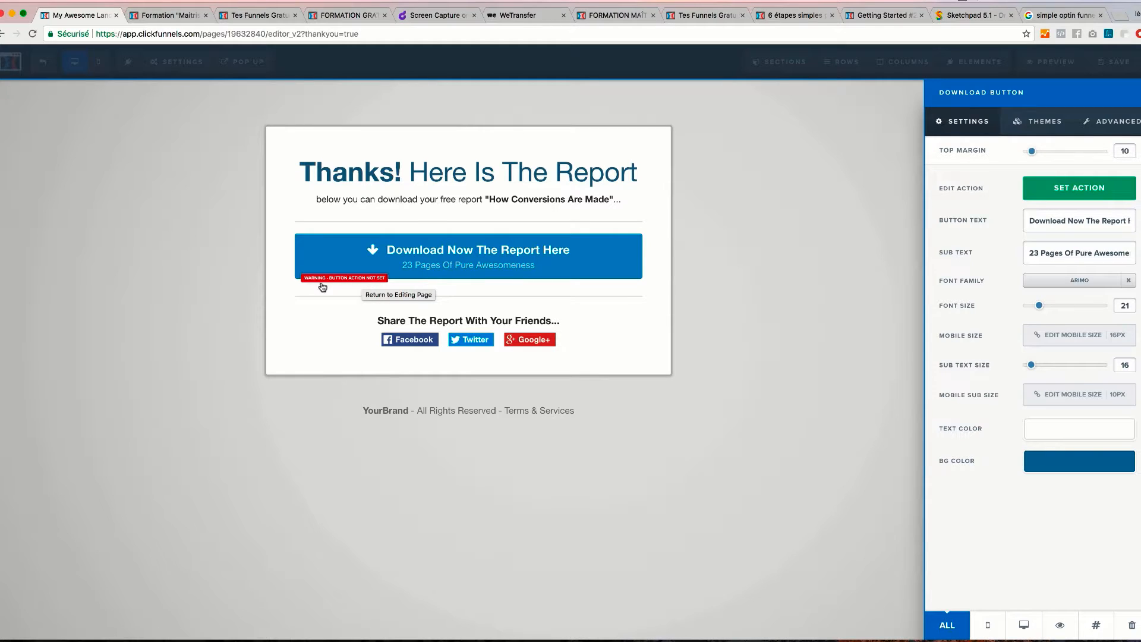
click(1067, 191)
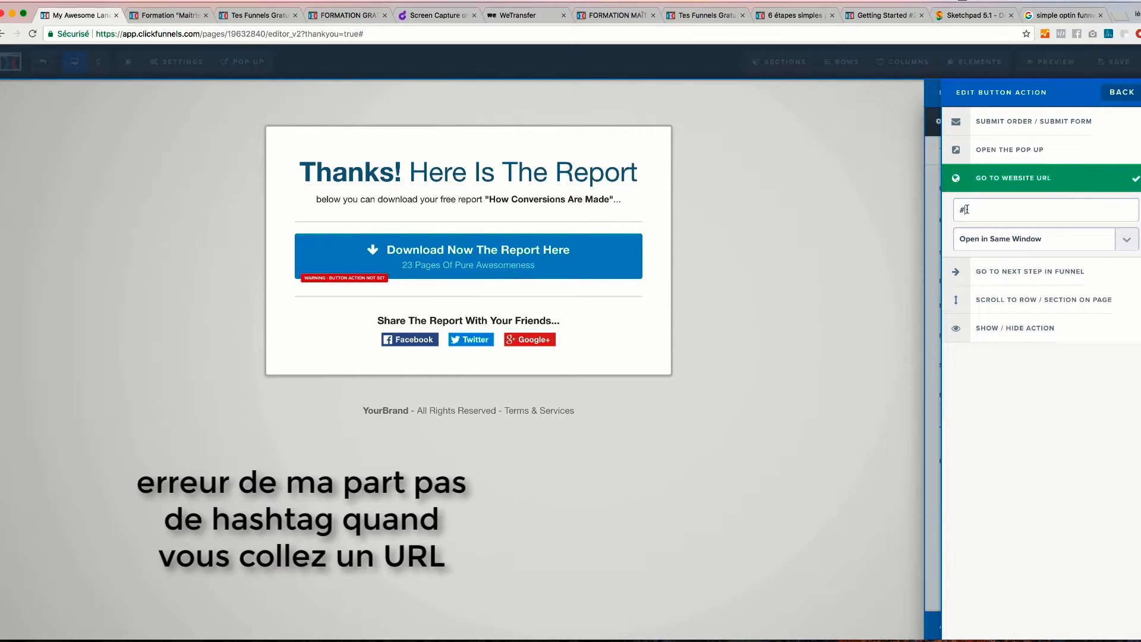
text(https://d2saw6je89goi1.cloudfront.net/uploads/digital_asset/file/359141/A_faire_aujourd_hui__1_.pdf)
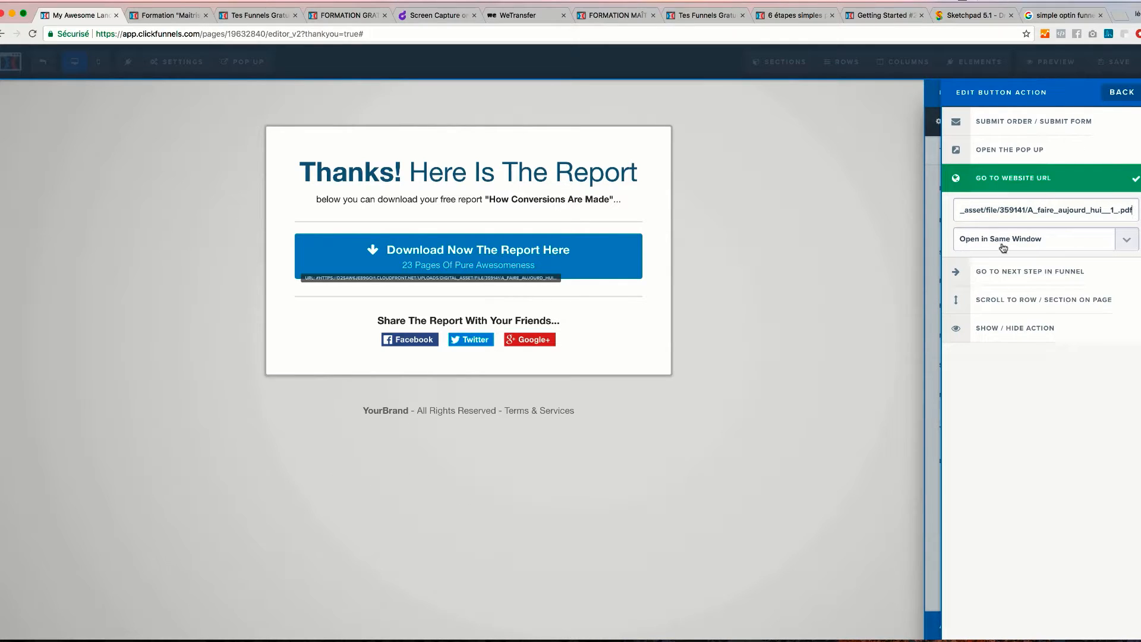
click(1037, 245)
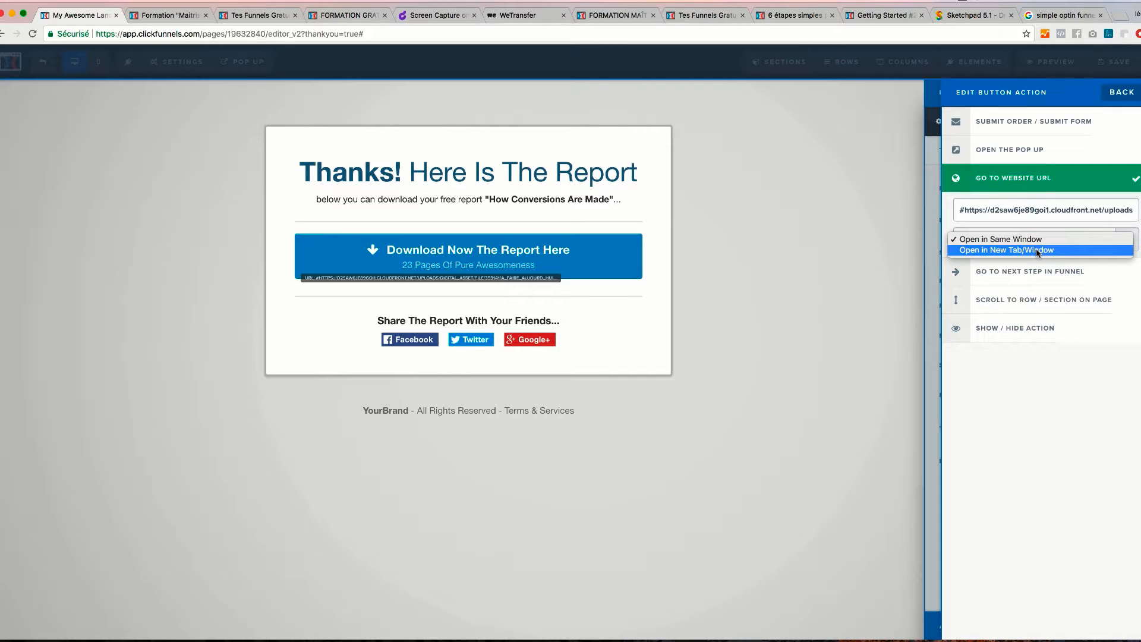
click(1038, 250)
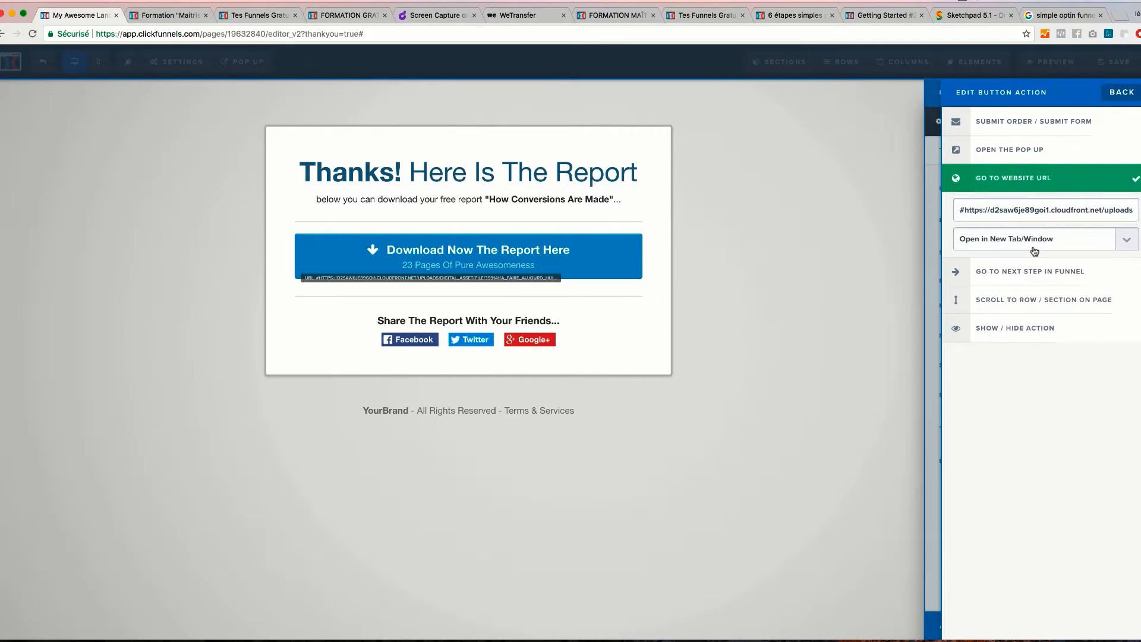
click(888, 228)
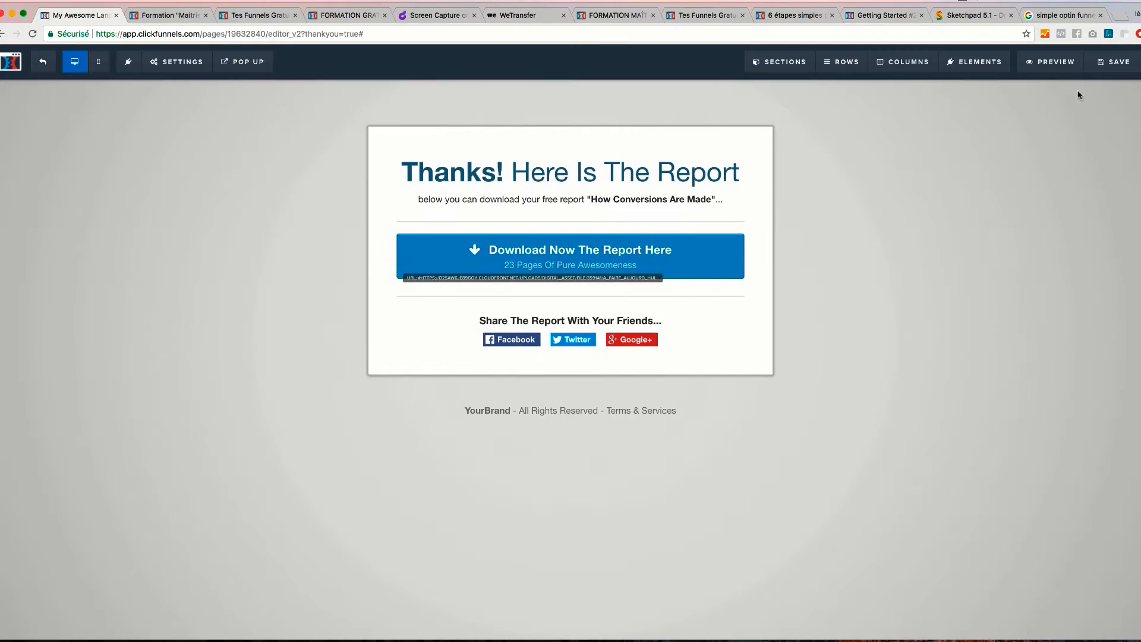
Step: Set the Thank You page's SEO title to "merci pour votre visite" and save the page
click(1120, 62)
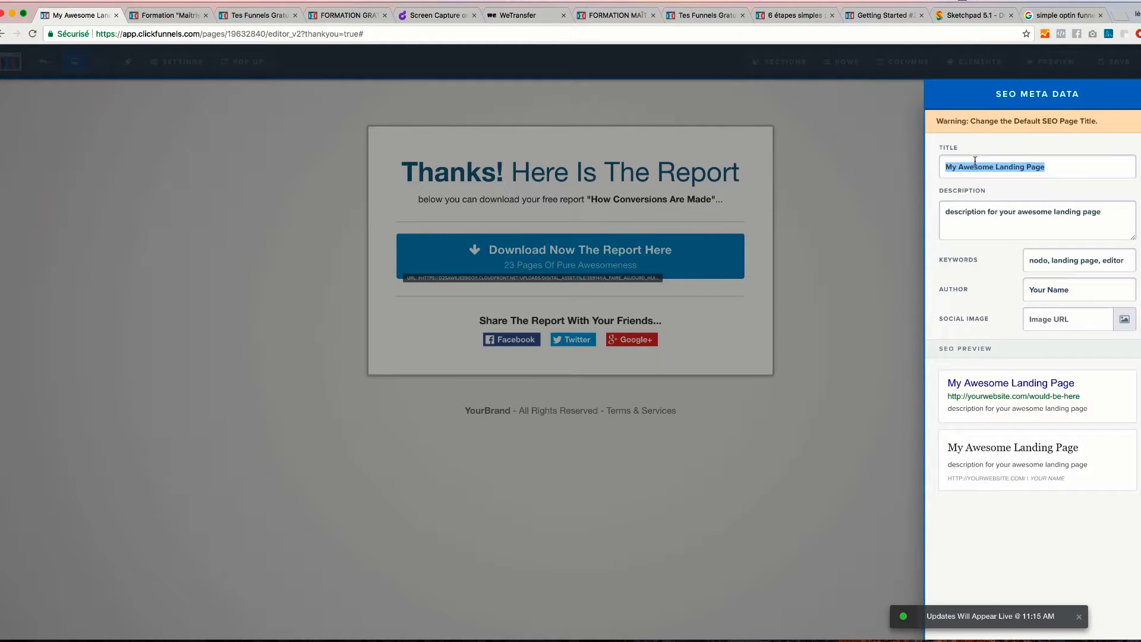
text(merci )
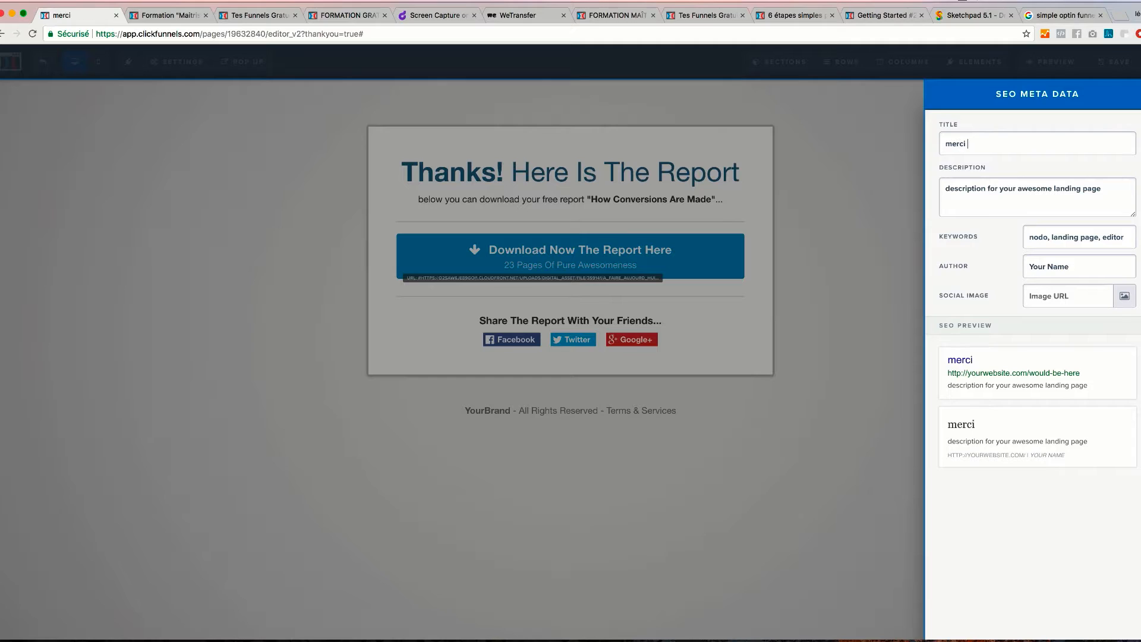
text(pour votre )
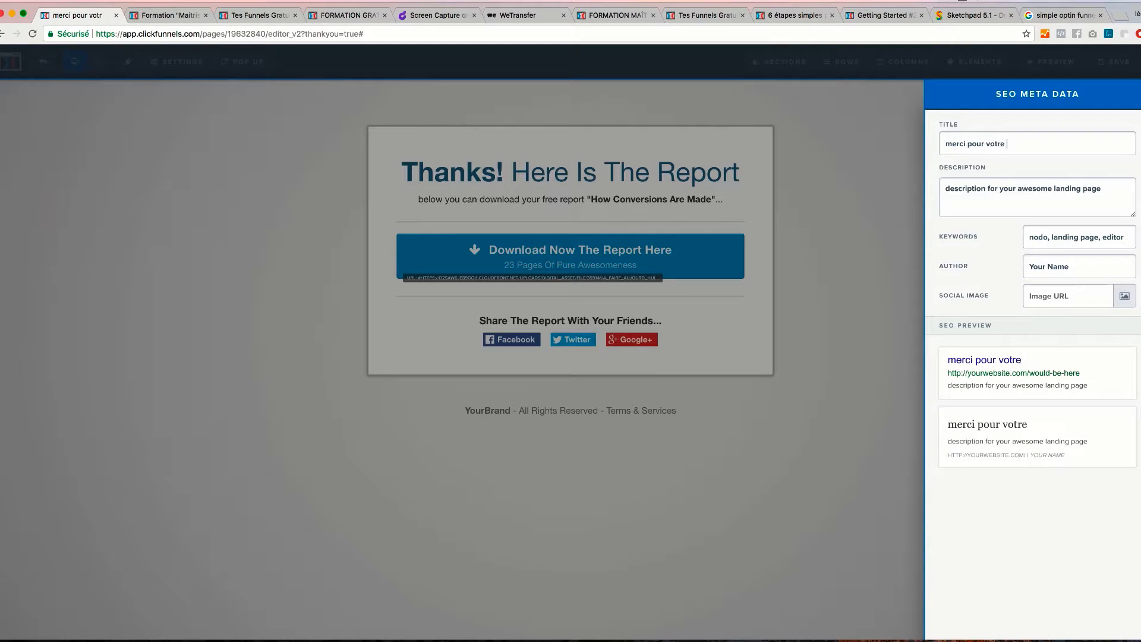
text(visite)
click(860, 204)
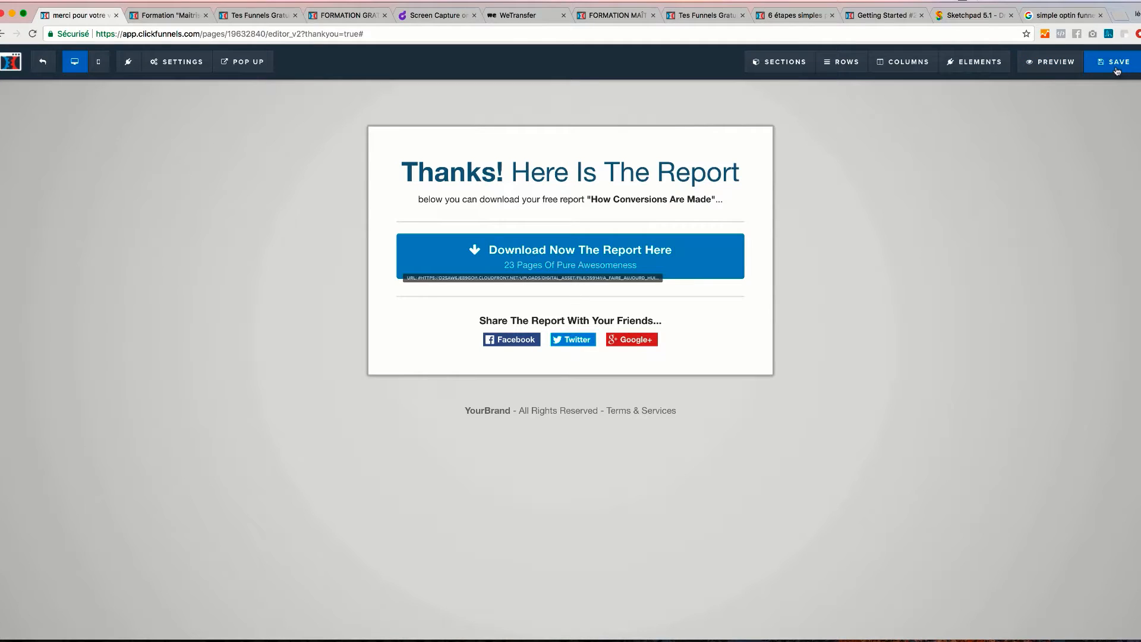
click(1117, 69)
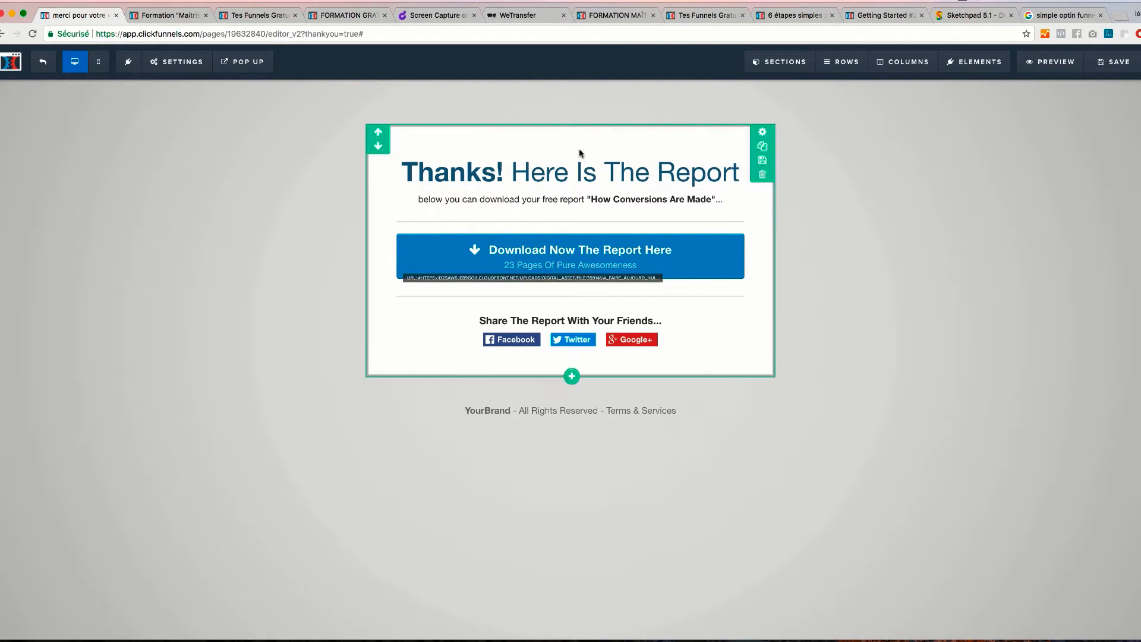
Step: Try the Wide and Full Page widths on the Thank You page's main section, and return it to Small
click(762, 132)
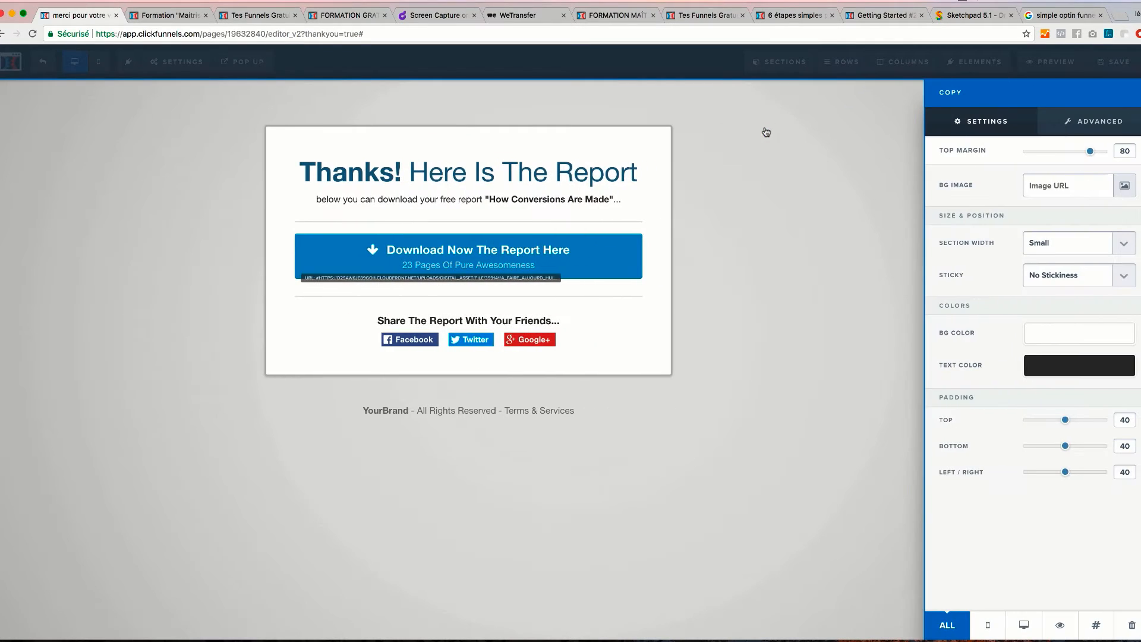
click(1106, 252)
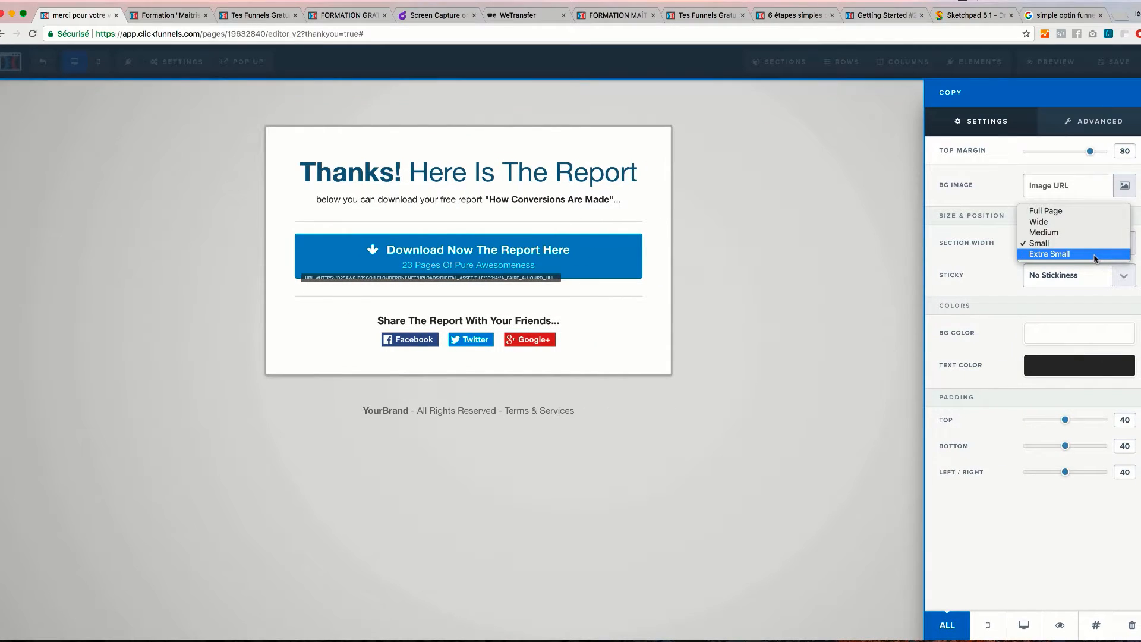
click(1074, 225)
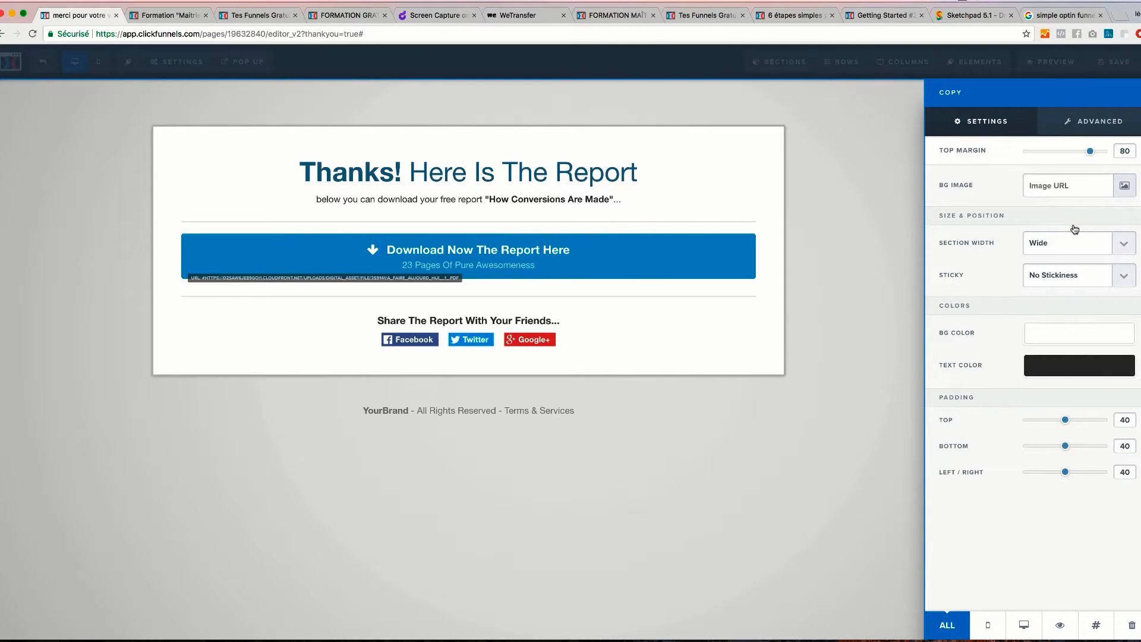
click(1078, 240)
click(1081, 233)
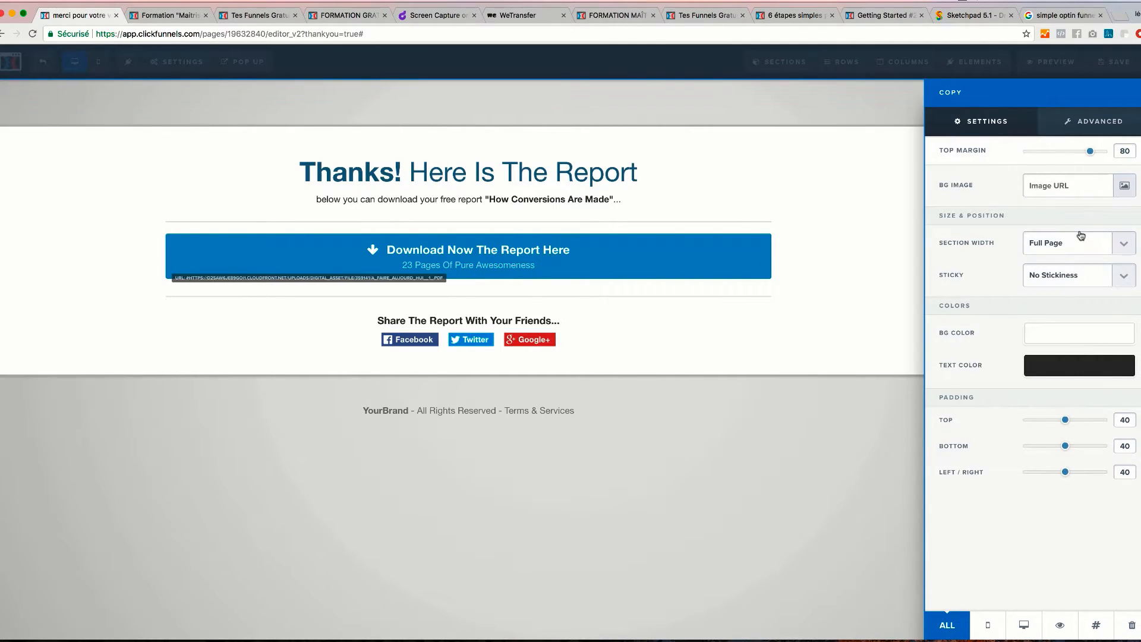
click(1086, 237)
click(1045, 276)
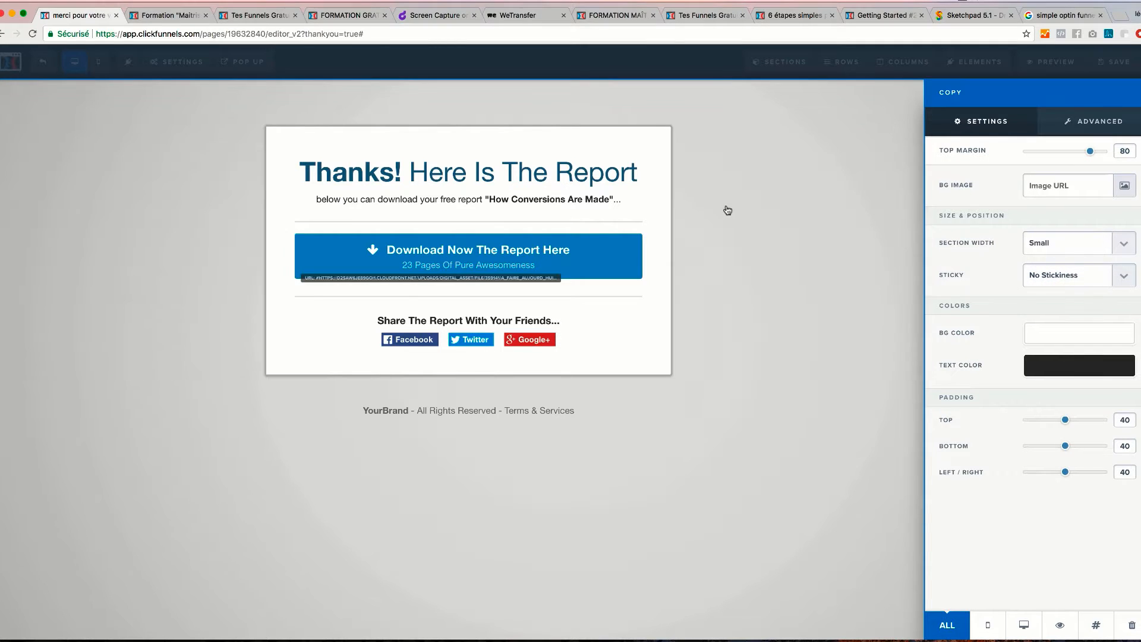
click(825, 149)
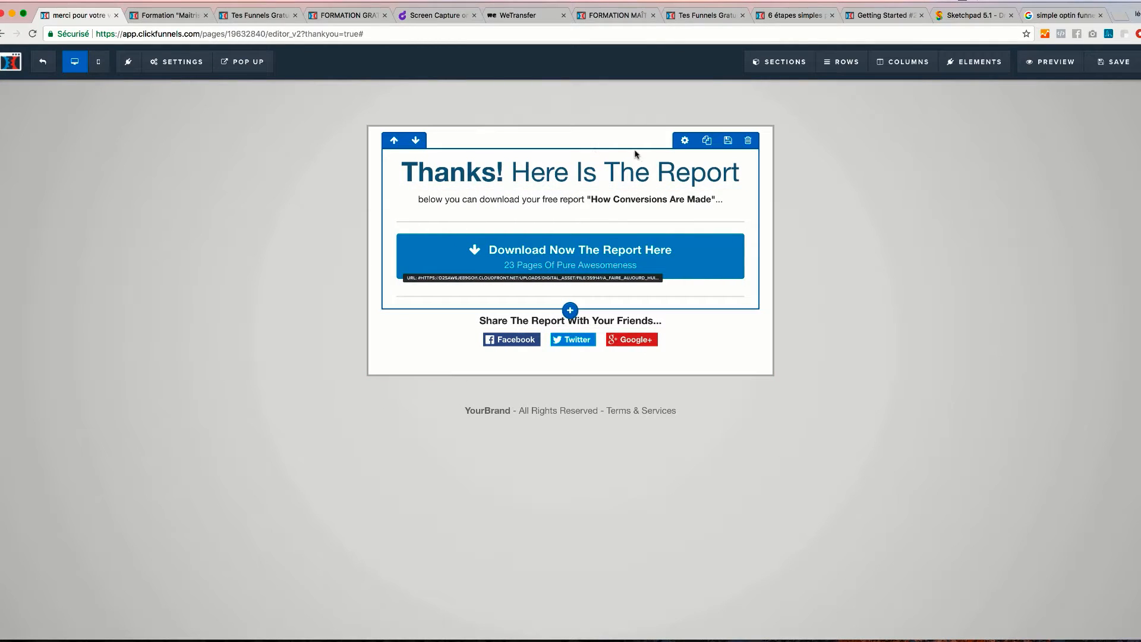
Step: Try a six-column row below the download row with a bullet list in its first column, and delete that row
click(685, 141)
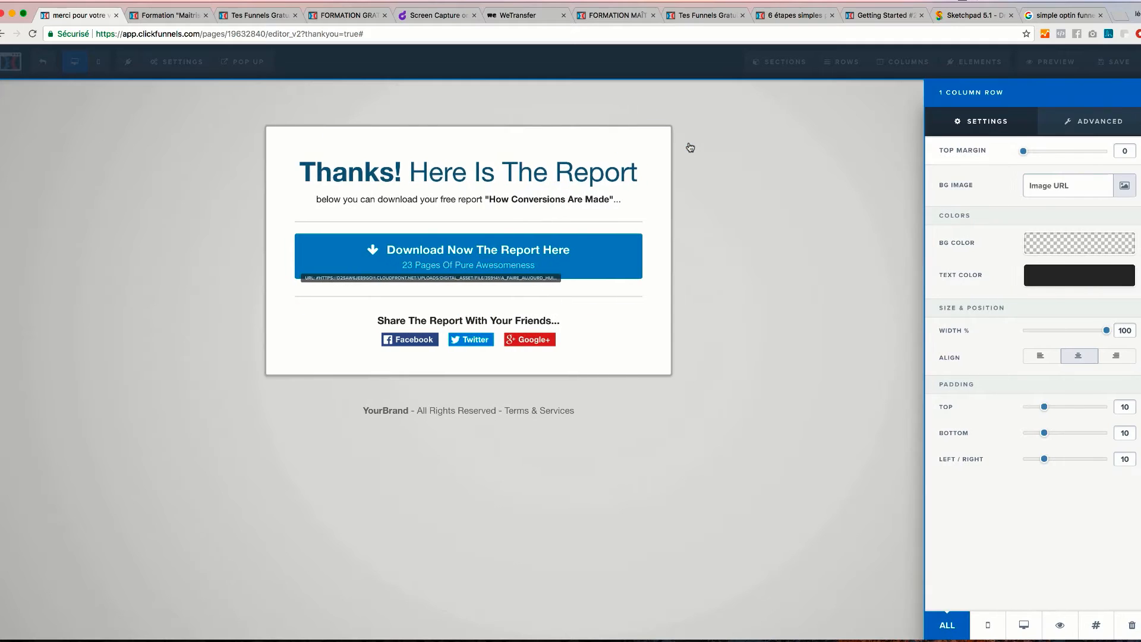
click(569, 176)
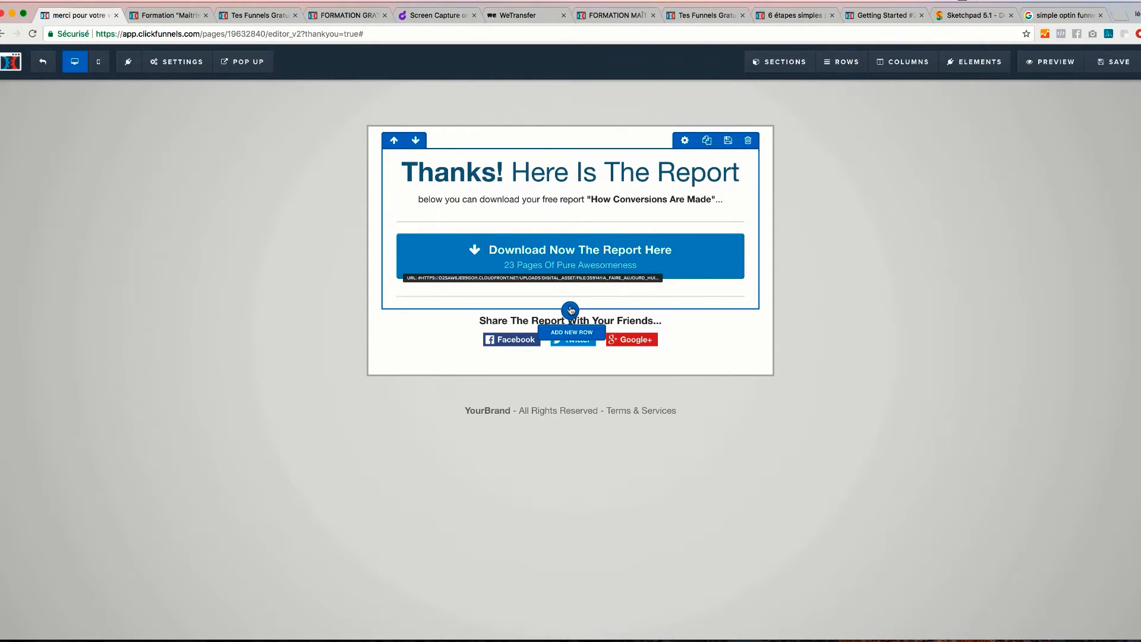
click(570, 311)
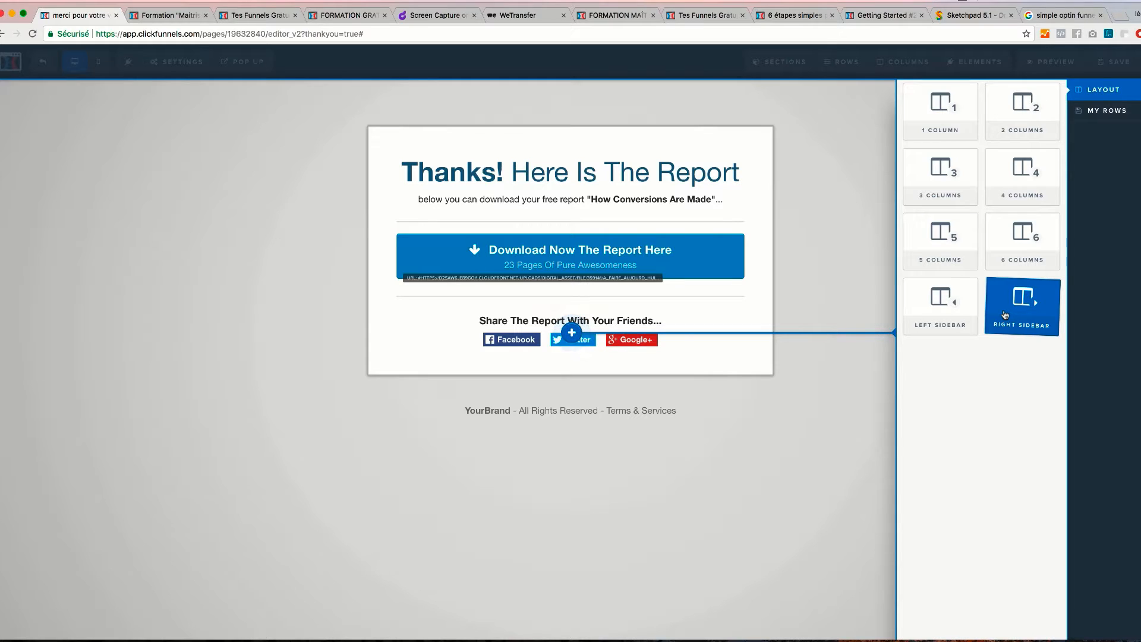
click(1030, 256)
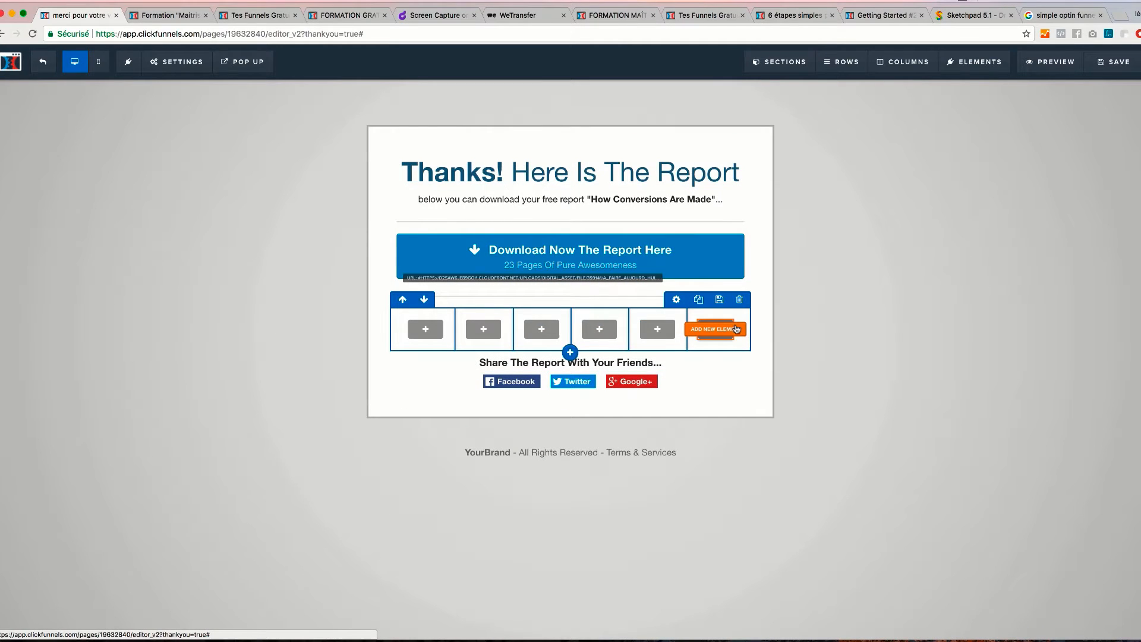
click(413, 332)
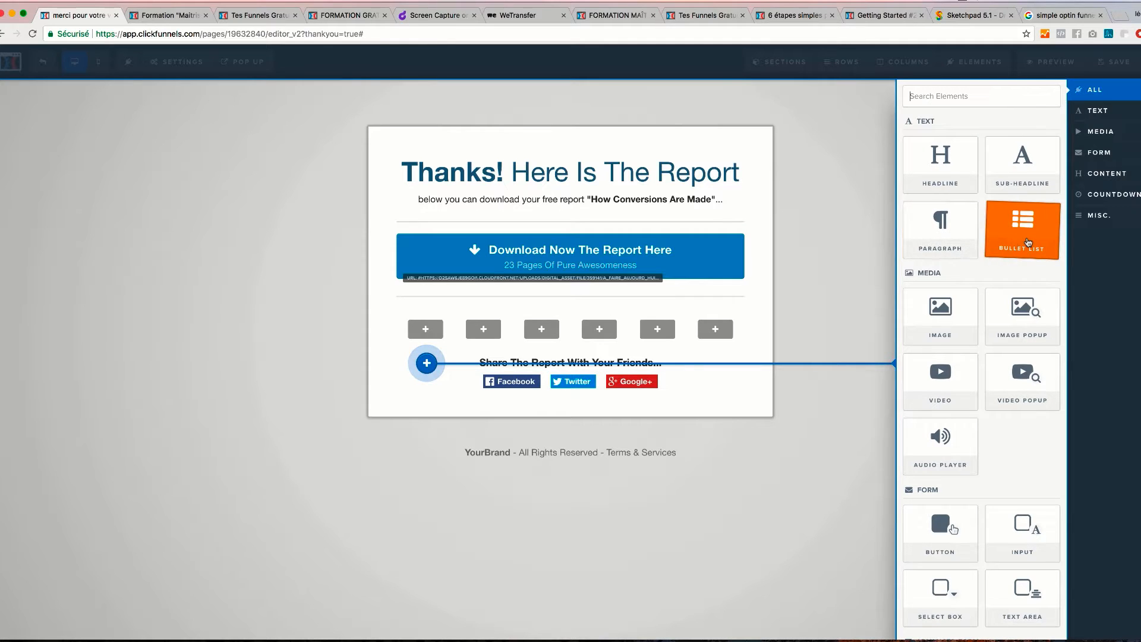
click(1021, 240)
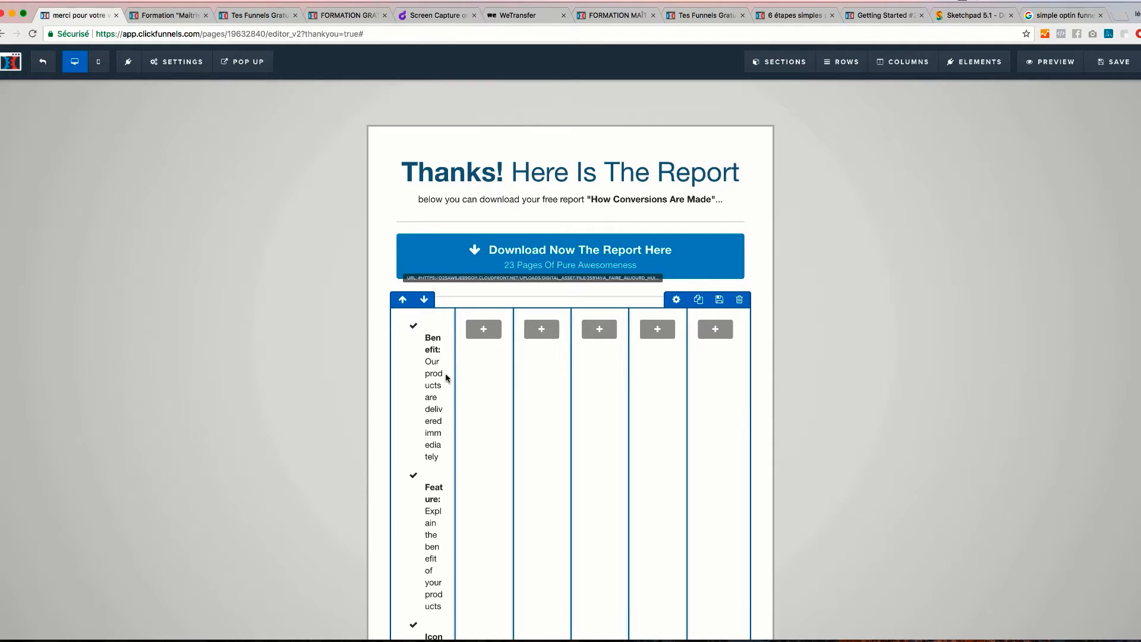
click(739, 300)
click(678, 103)
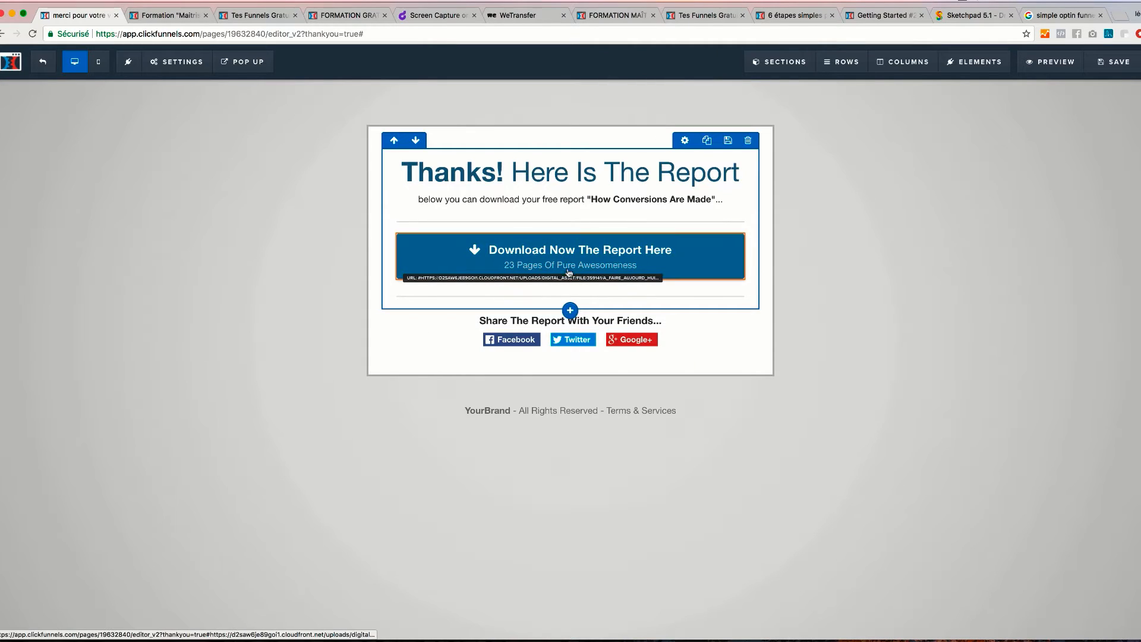
Step: Try a bullet list element directly below the download button, and delete it
click(572, 314)
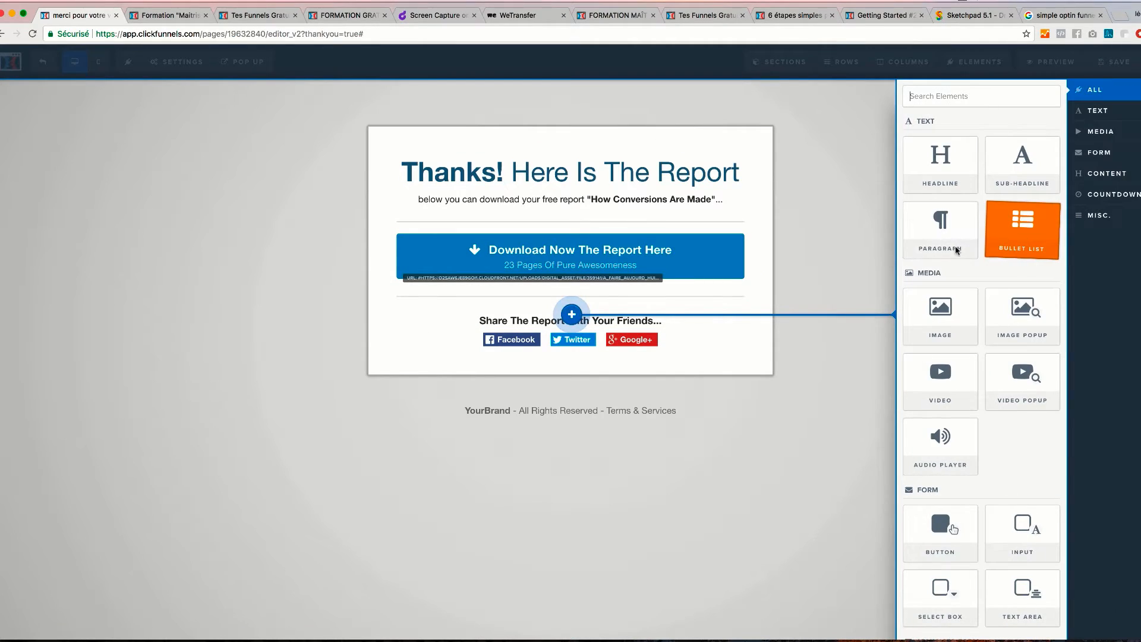
click(1021, 241)
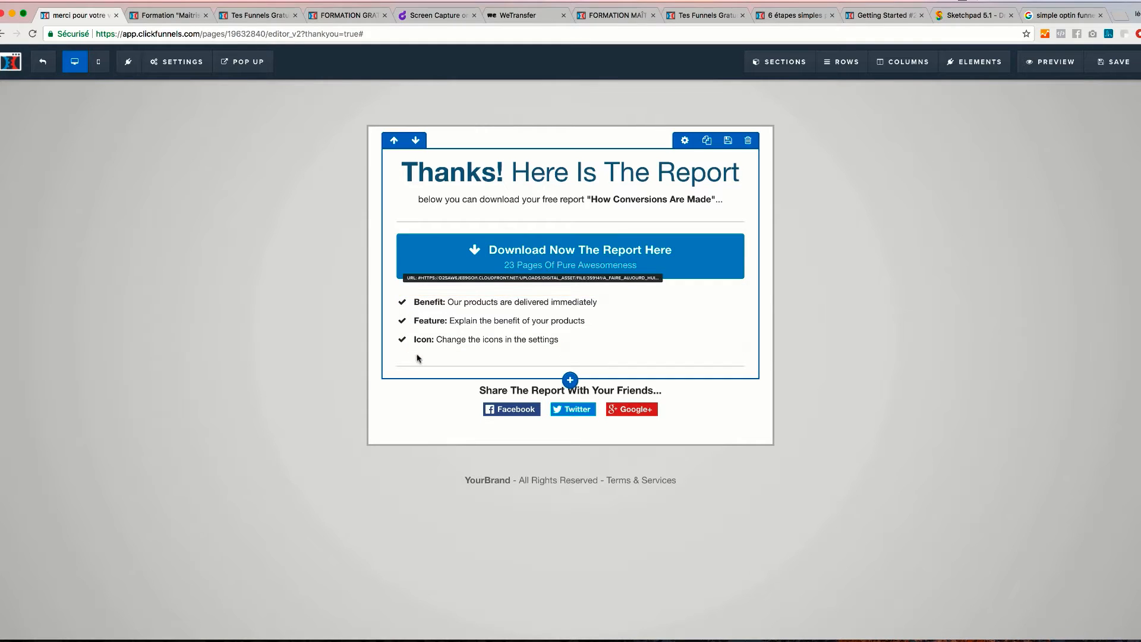
click(735, 289)
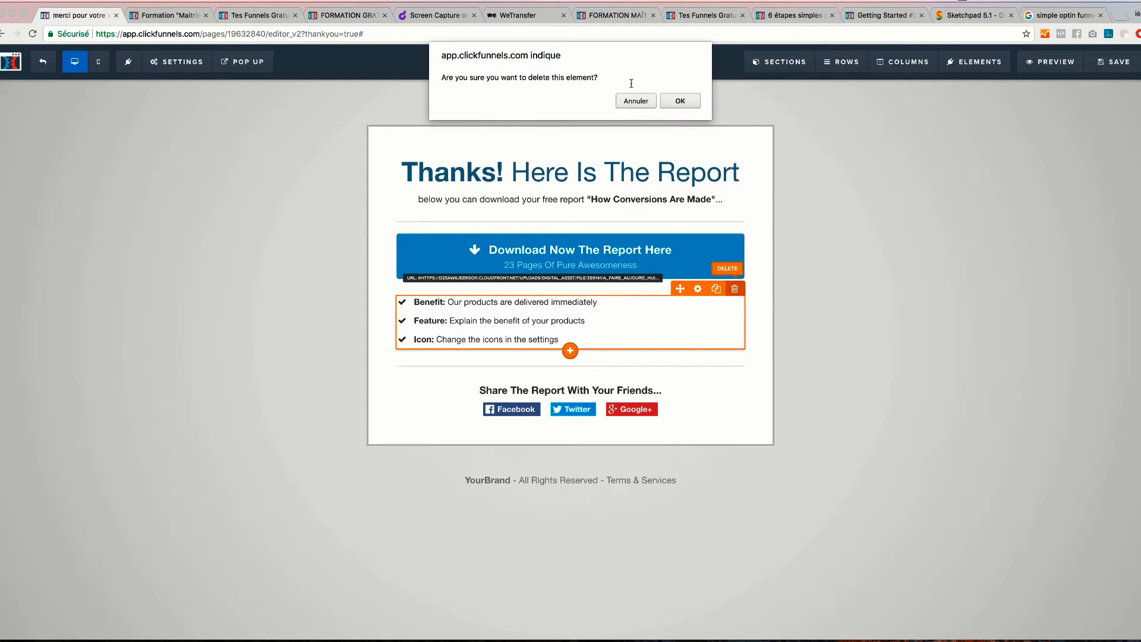
click(680, 100)
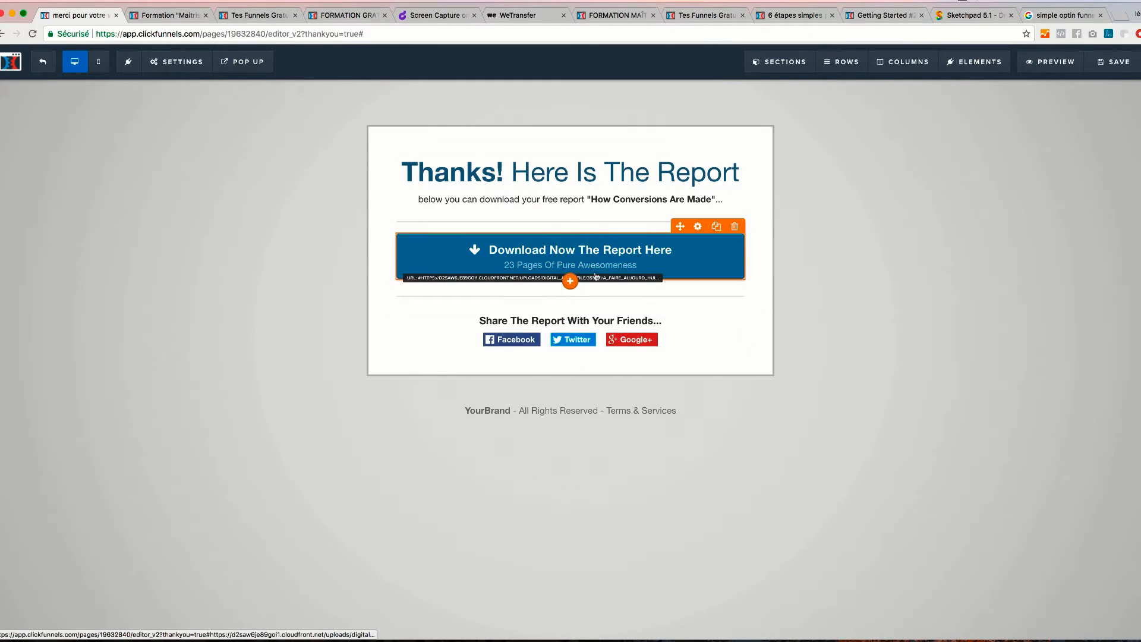
Step: Add an input field below the download button and view the input types available for it
click(569, 283)
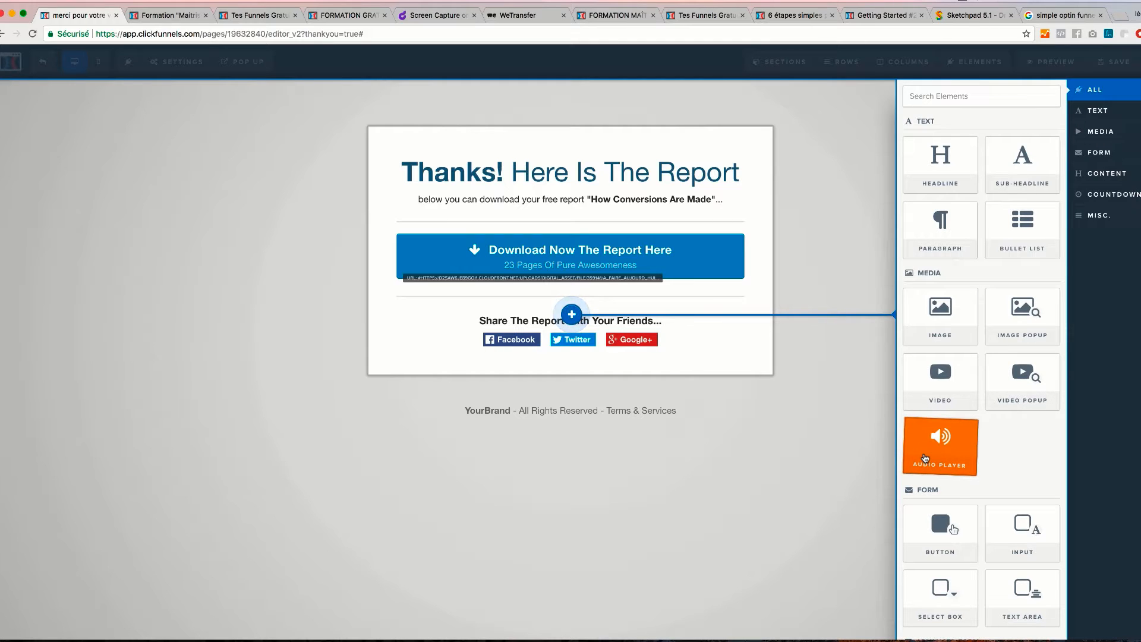
scroll(929, 410, down, 2)
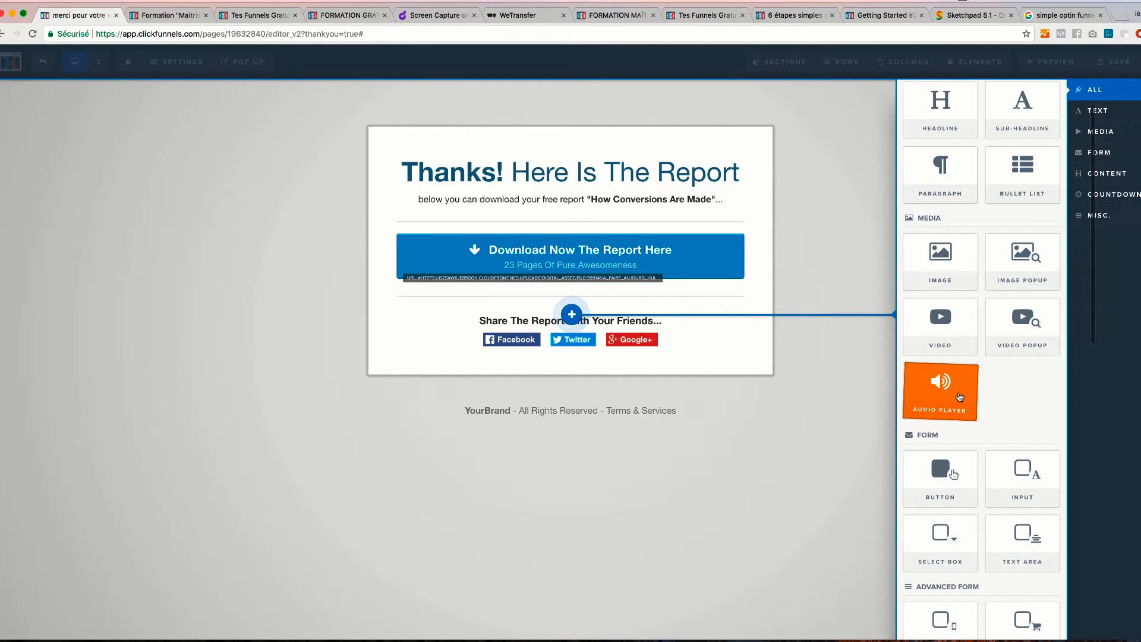
scroll(959, 398, down, 5)
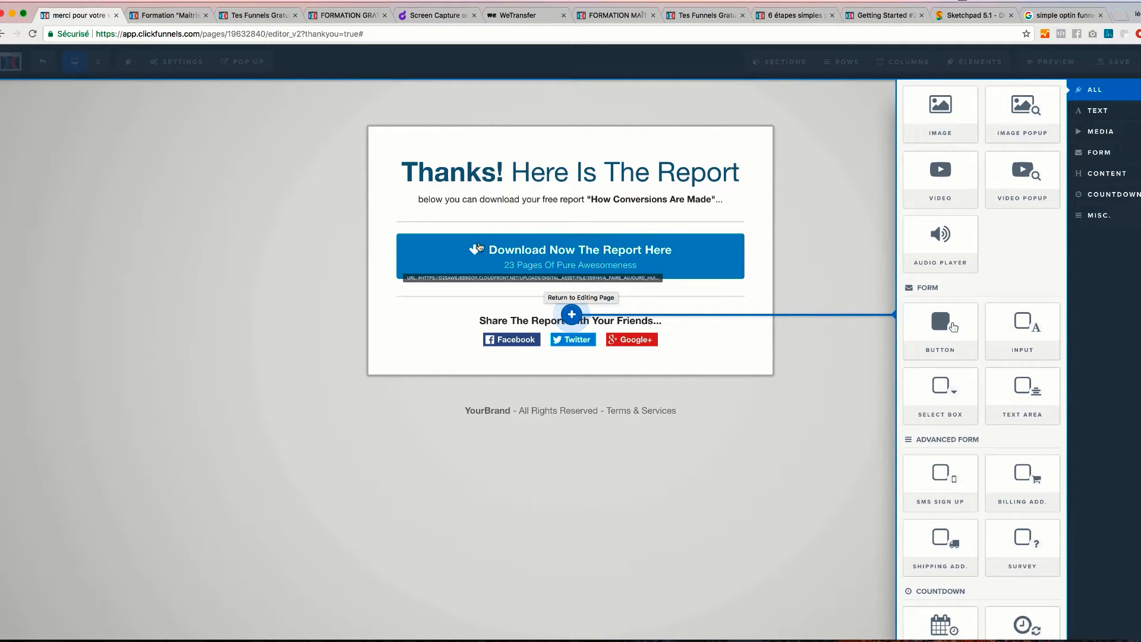
click(1023, 343)
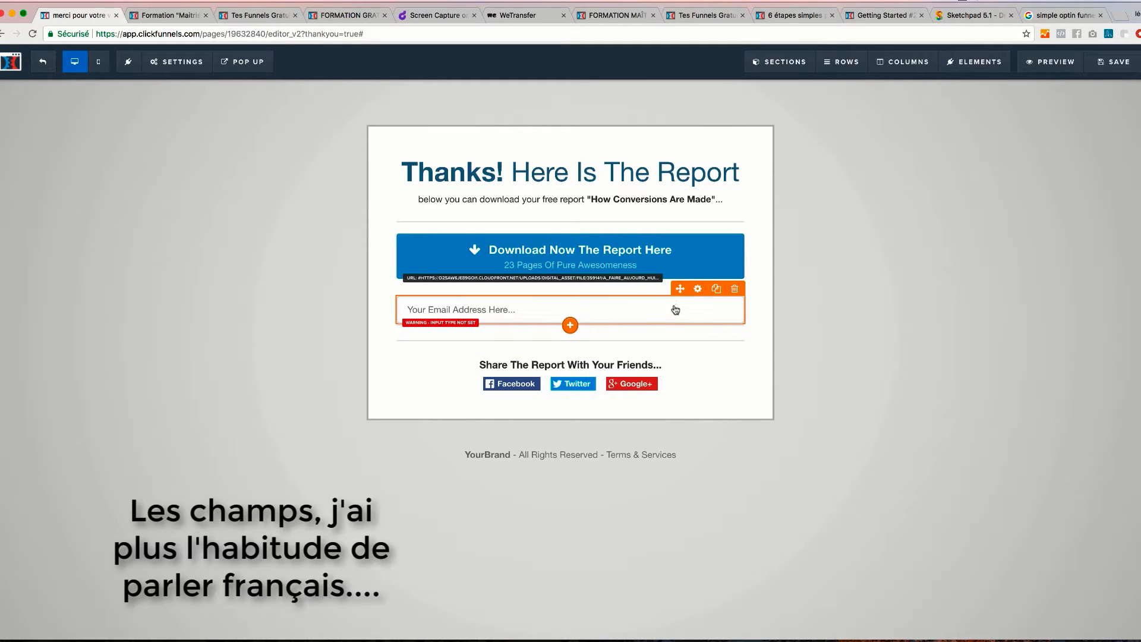
click(657, 319)
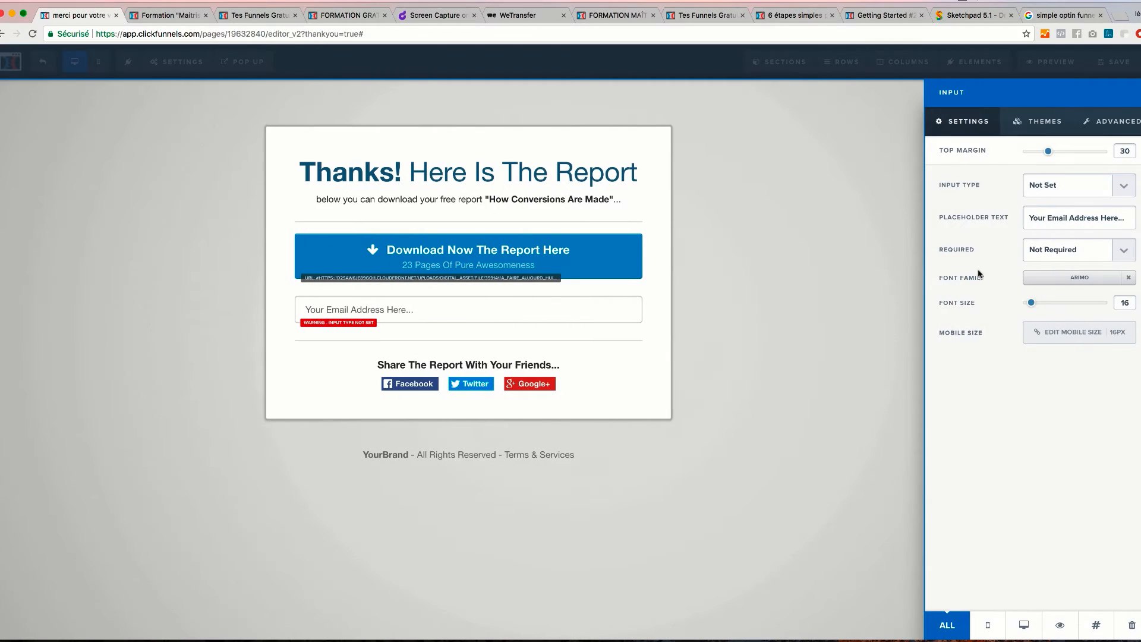
click(1124, 191)
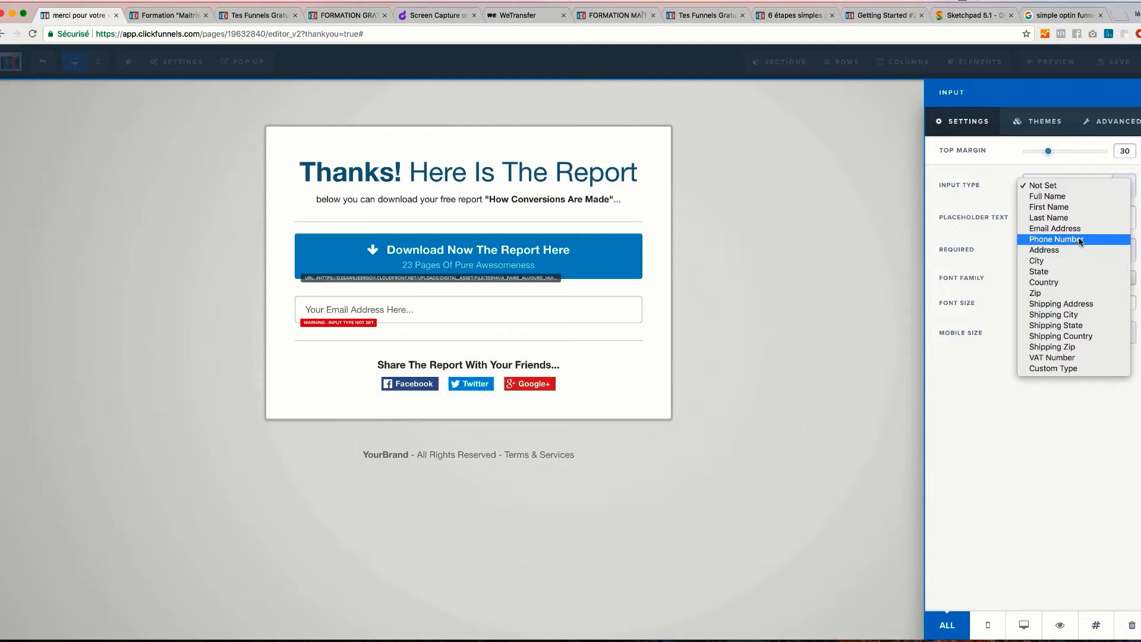
click(856, 239)
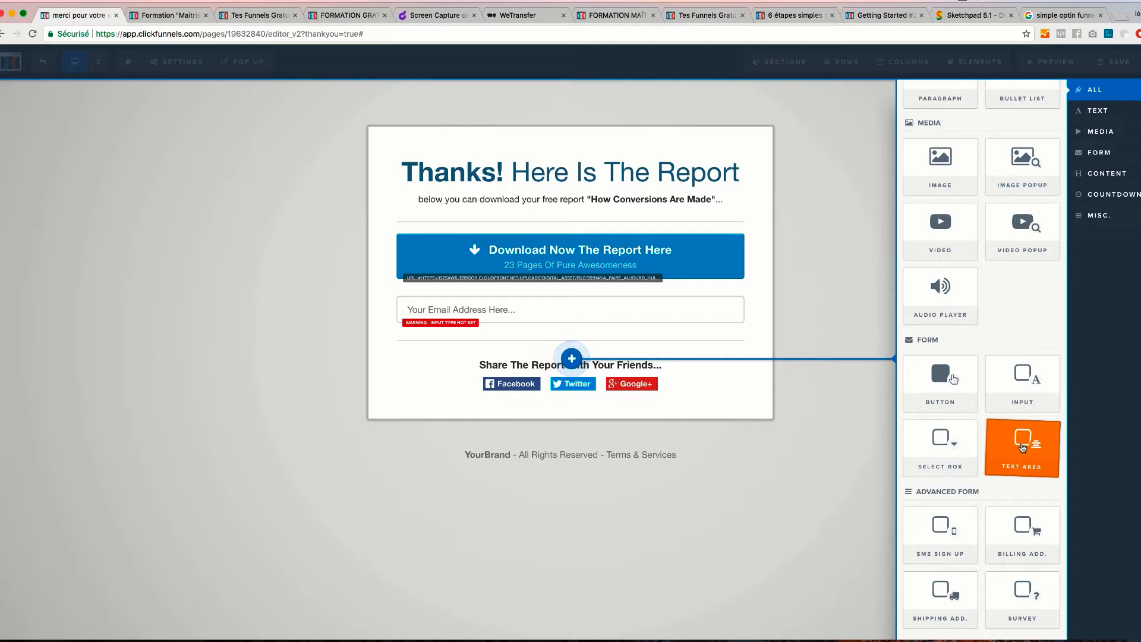
Step: Add a navigation element below the email input field and move it above the "Thanks! Here Is The Report" headline
scroll(1024, 447, down, 5)
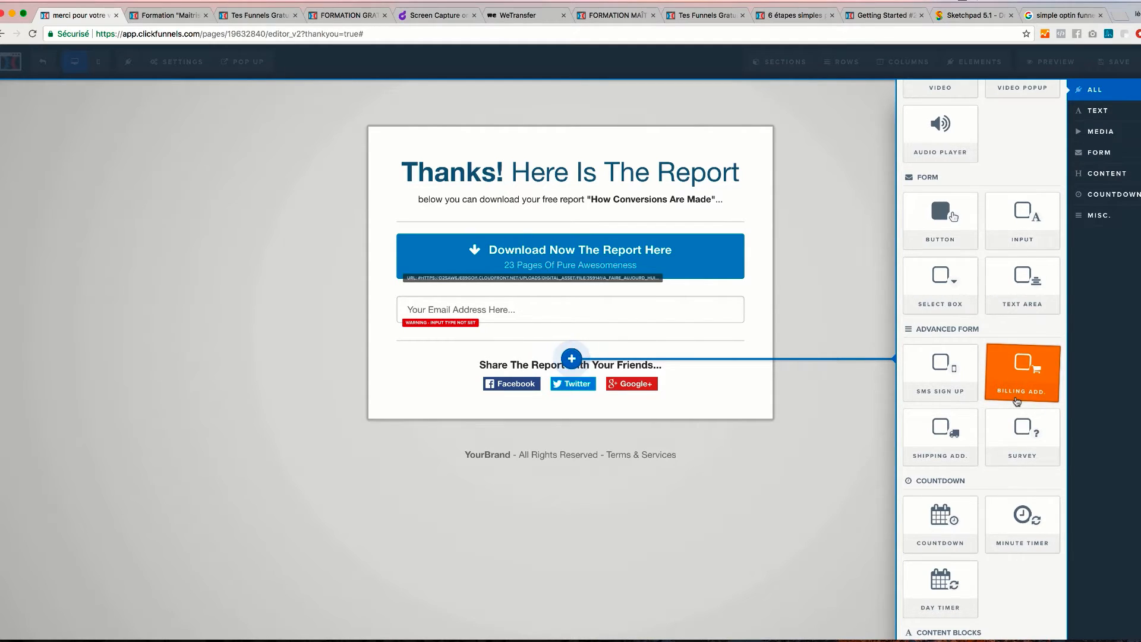
scroll(1017, 401, down, 5)
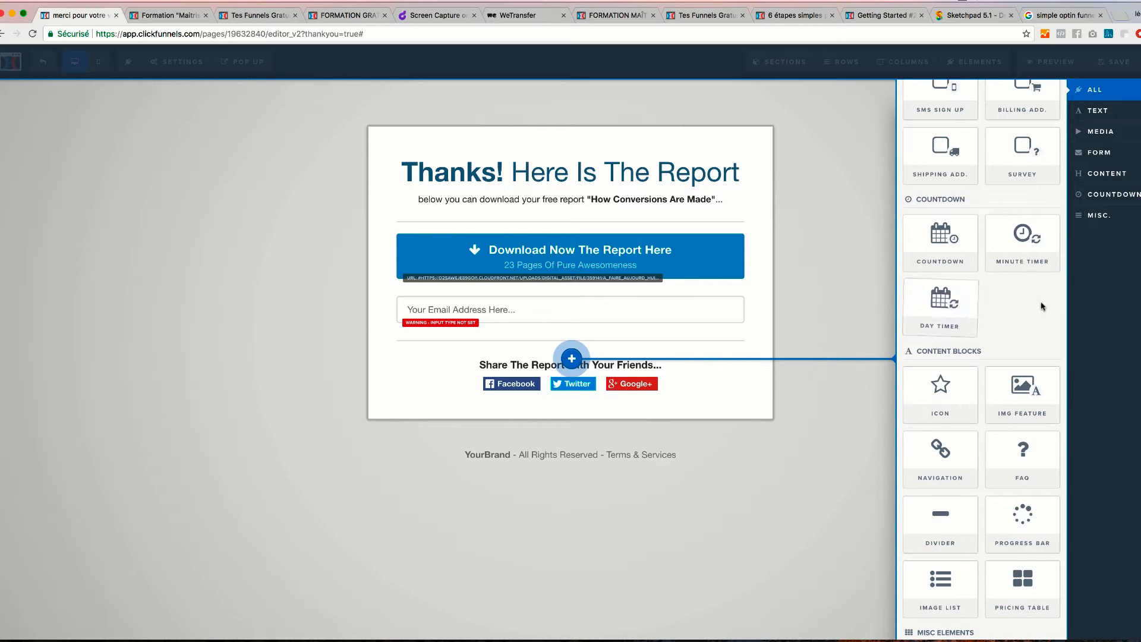
scroll(963, 292, down, 3)
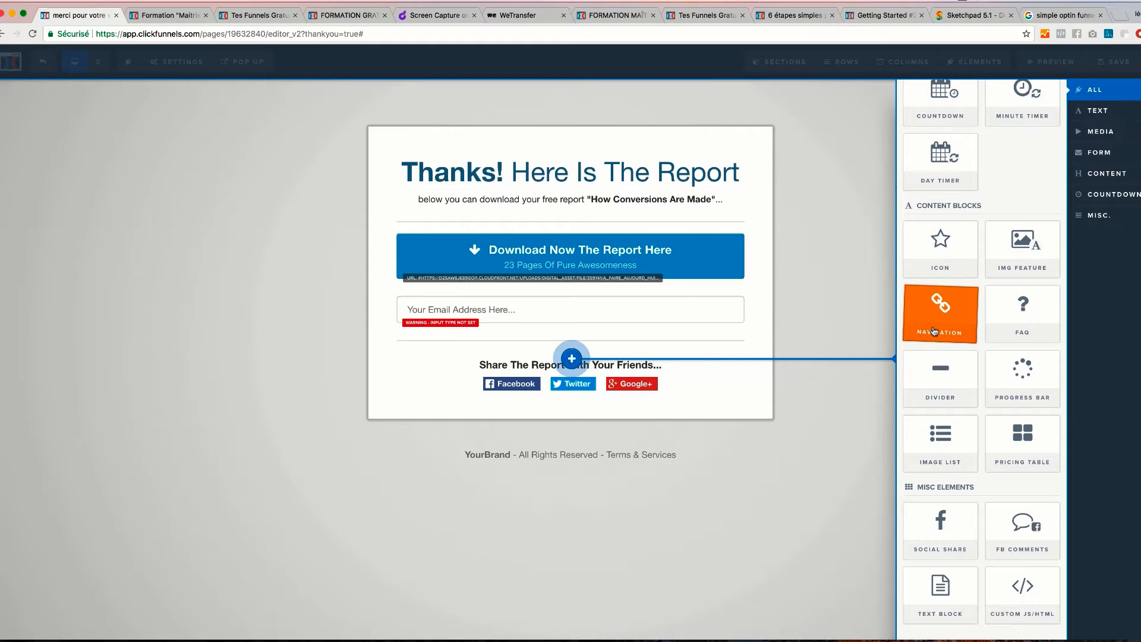
drag(940, 331, 555, 333)
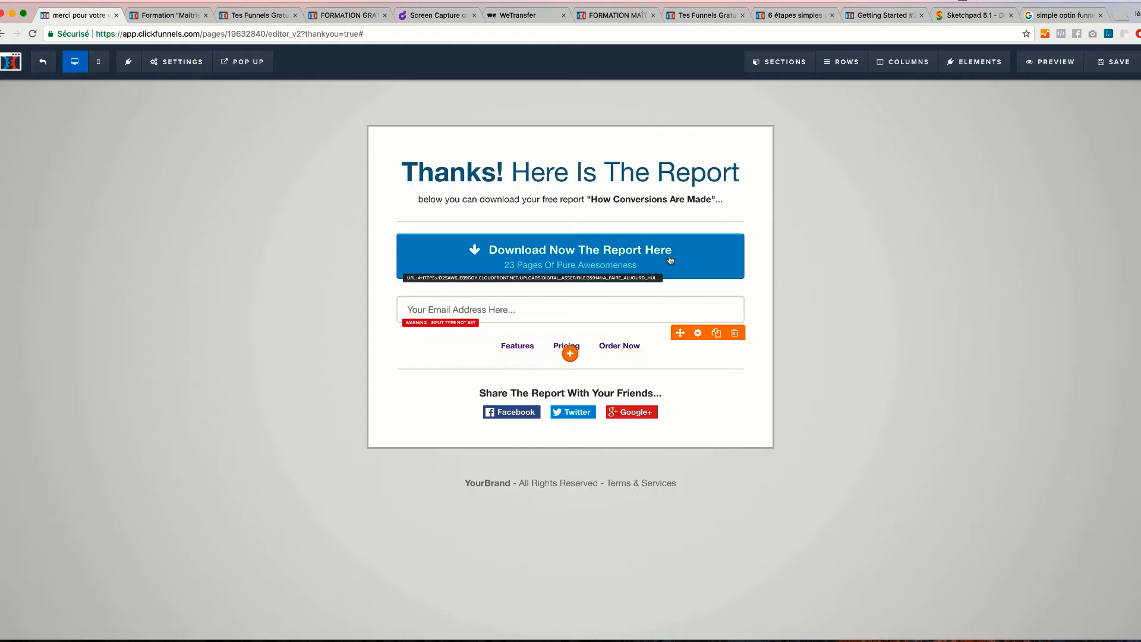
drag(680, 331, 628, 161)
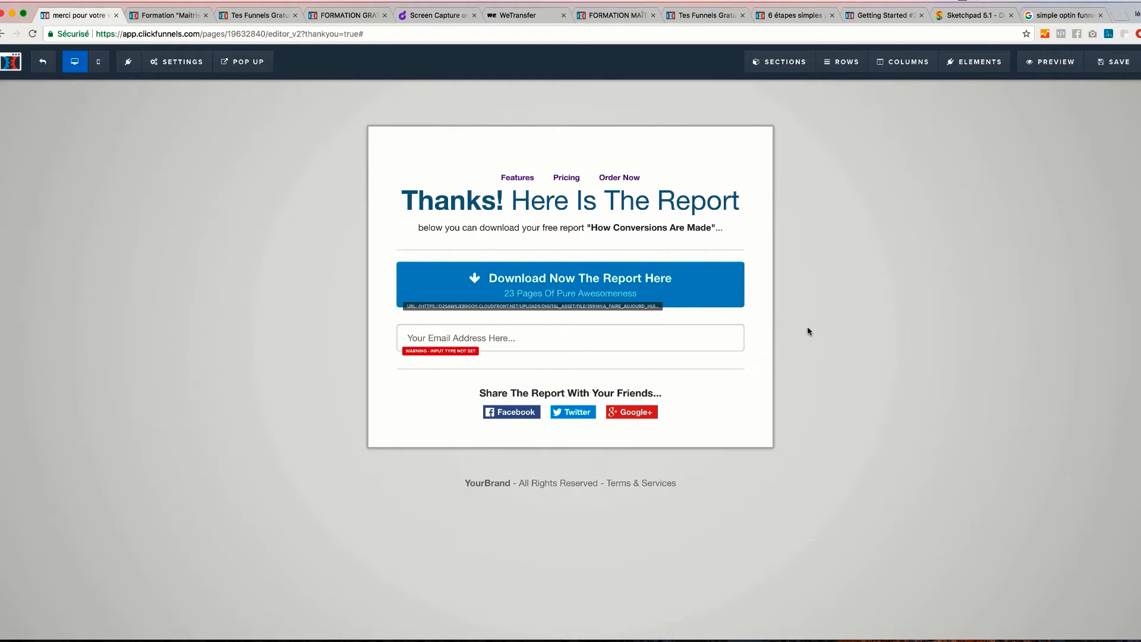
Step: Add a pricing table below the email input field on the Thank You page
click(571, 352)
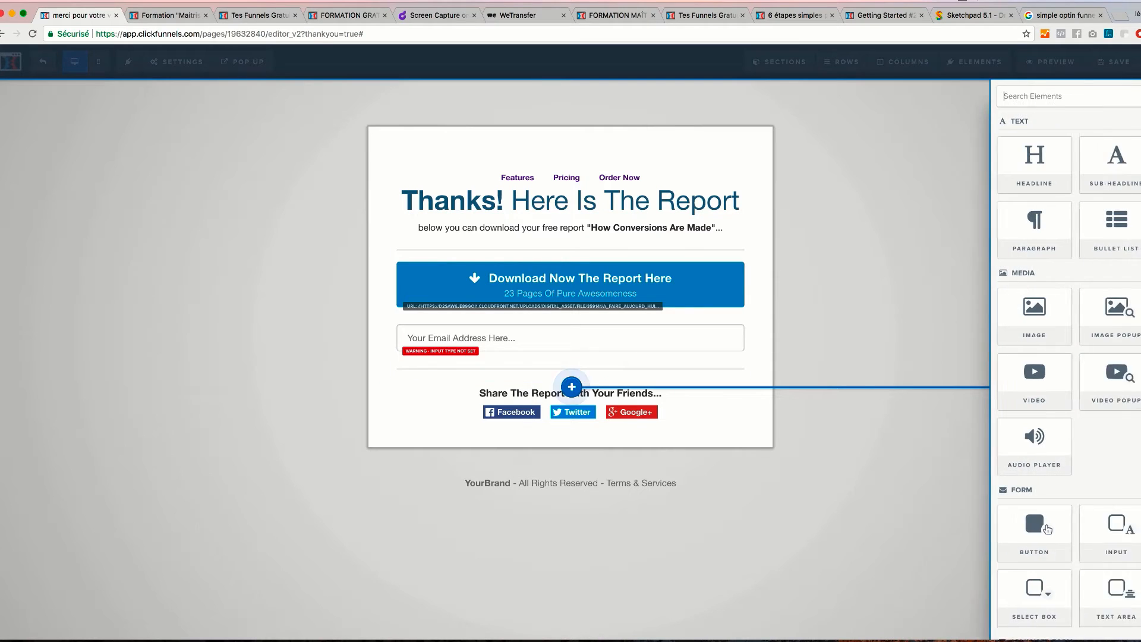
scroll(1025, 416, down, 10)
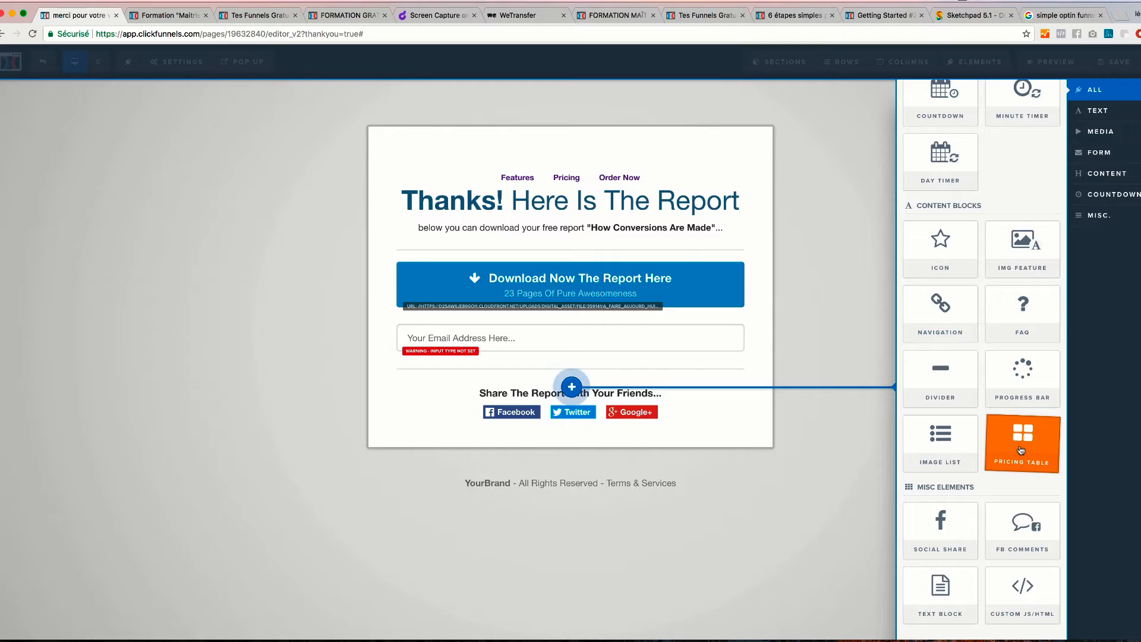
click(1037, 437)
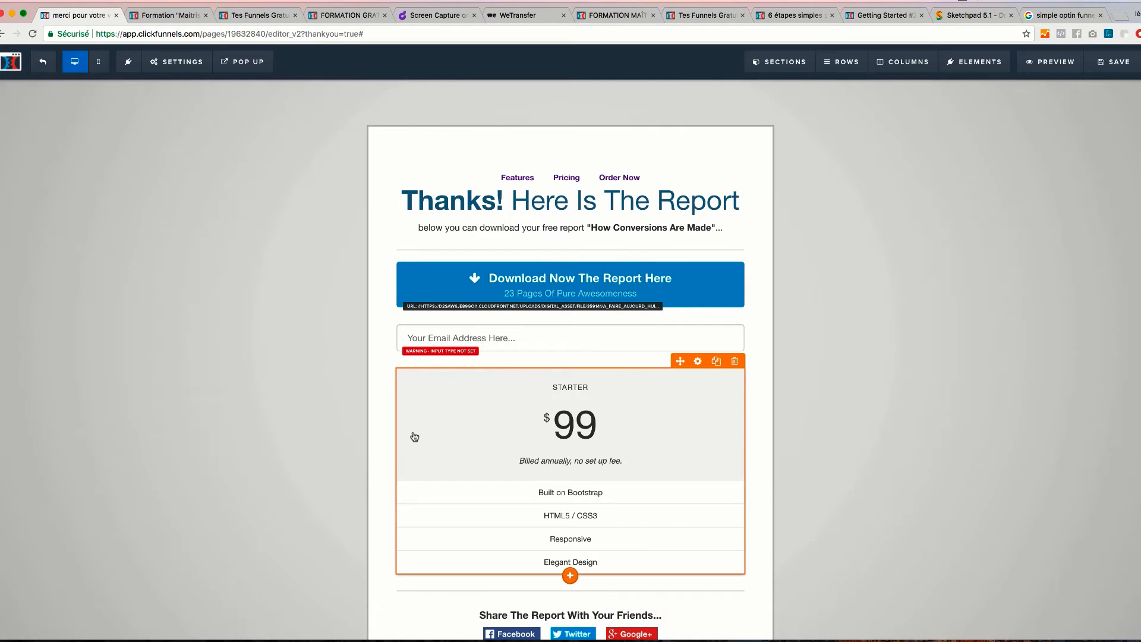
Step: View the content block and miscellaneous elements that can be added below the pricing table
click(570, 575)
scroll(950, 452, down, 8)
scroll(947, 435, down, 4)
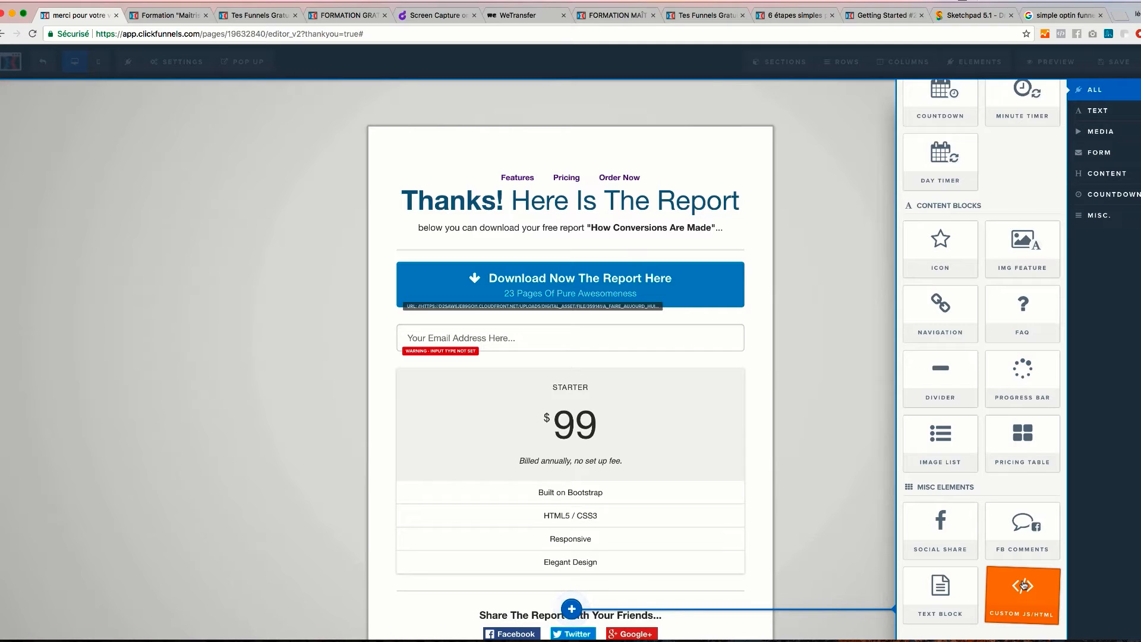
click(854, 271)
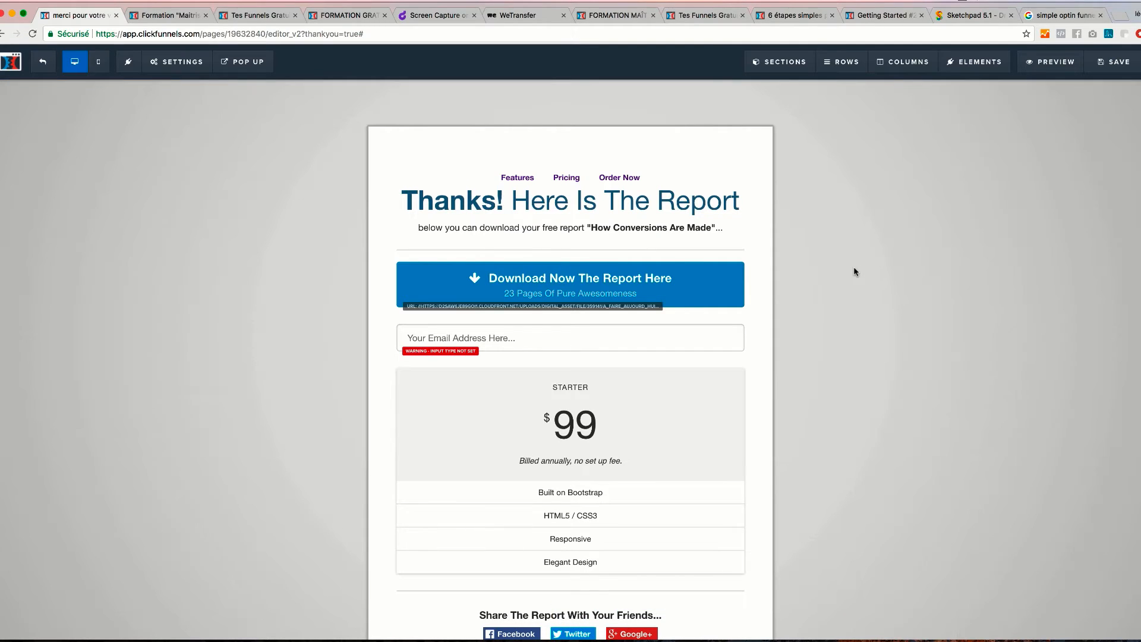
Step: Save the Thank You page and leave the editor for the funnel's step overview
click(1112, 62)
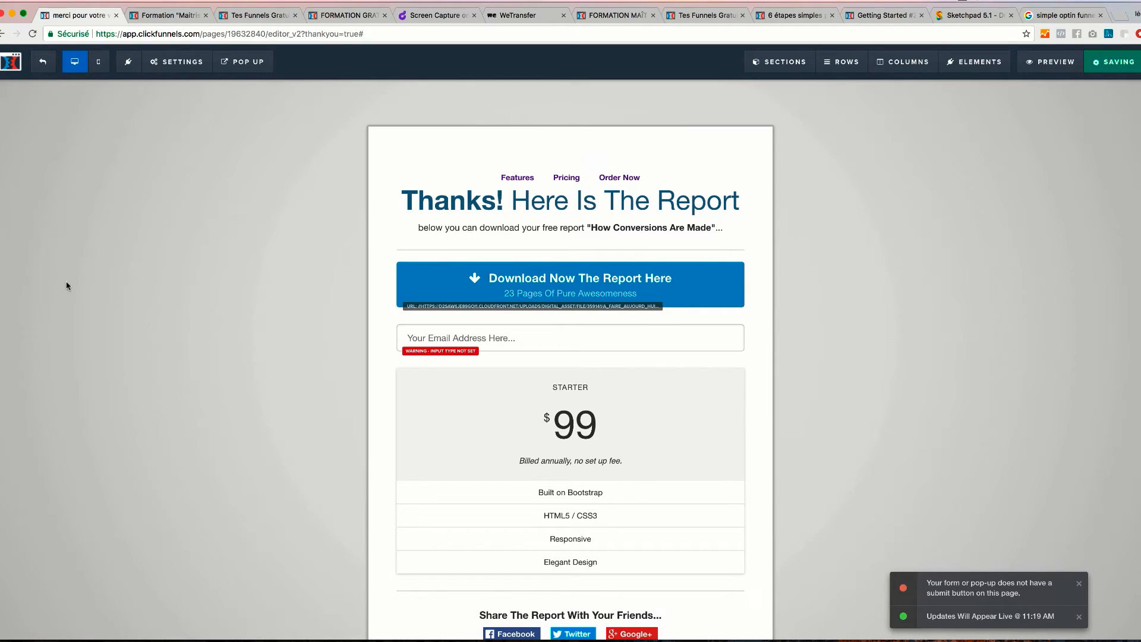
click(44, 60)
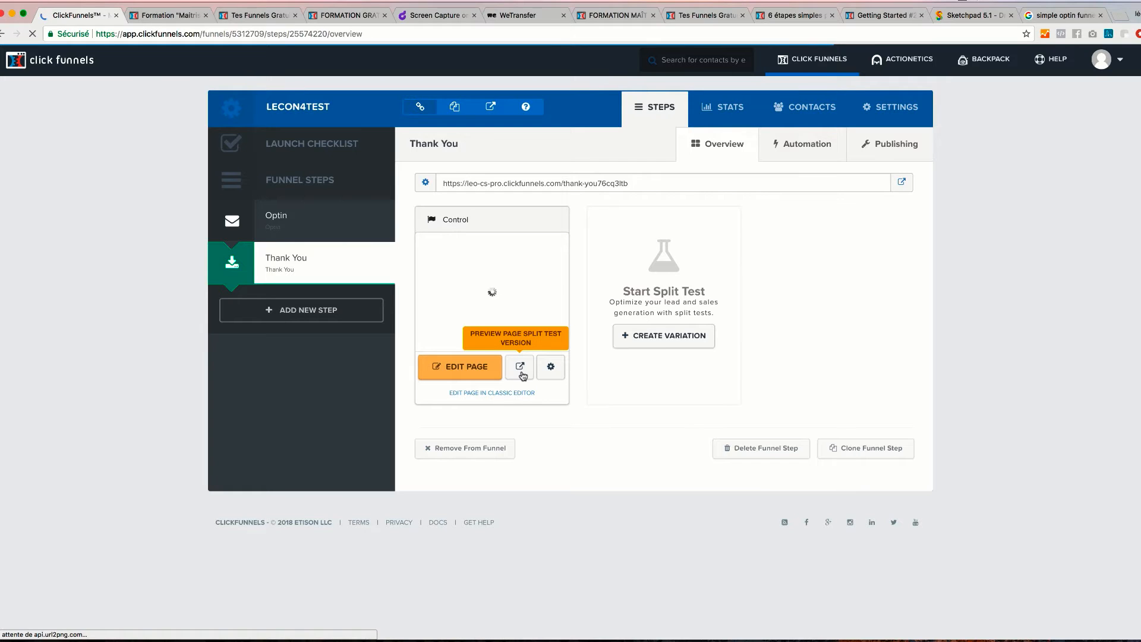
Step: Preview the Optin page, submit its form with a name and email, and test the Thank You page's download button
click(313, 239)
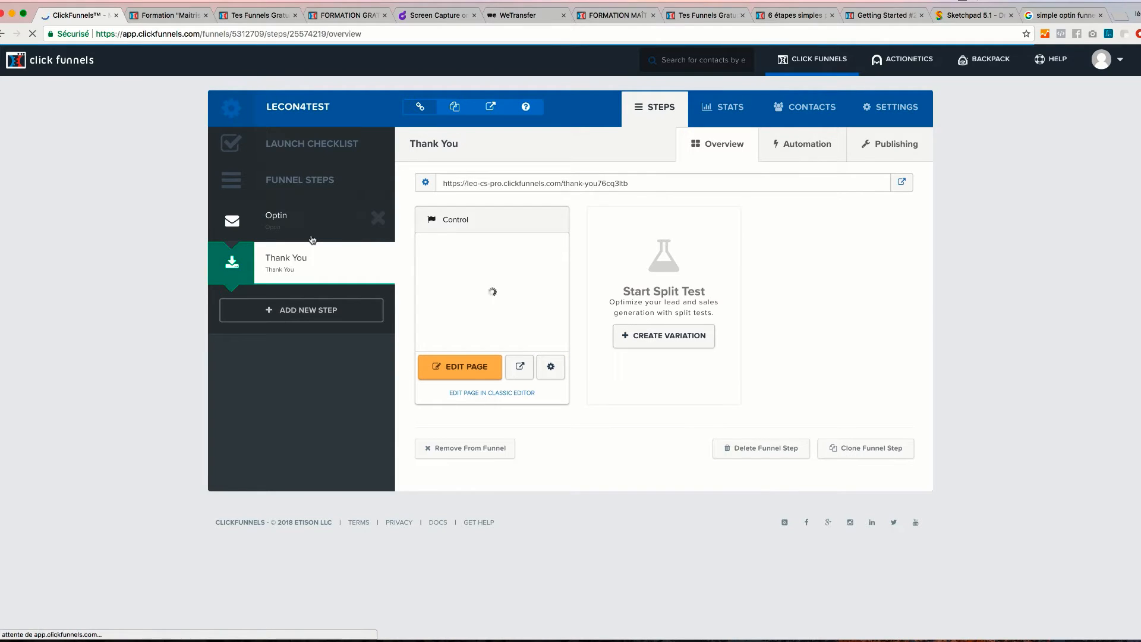
click(519, 367)
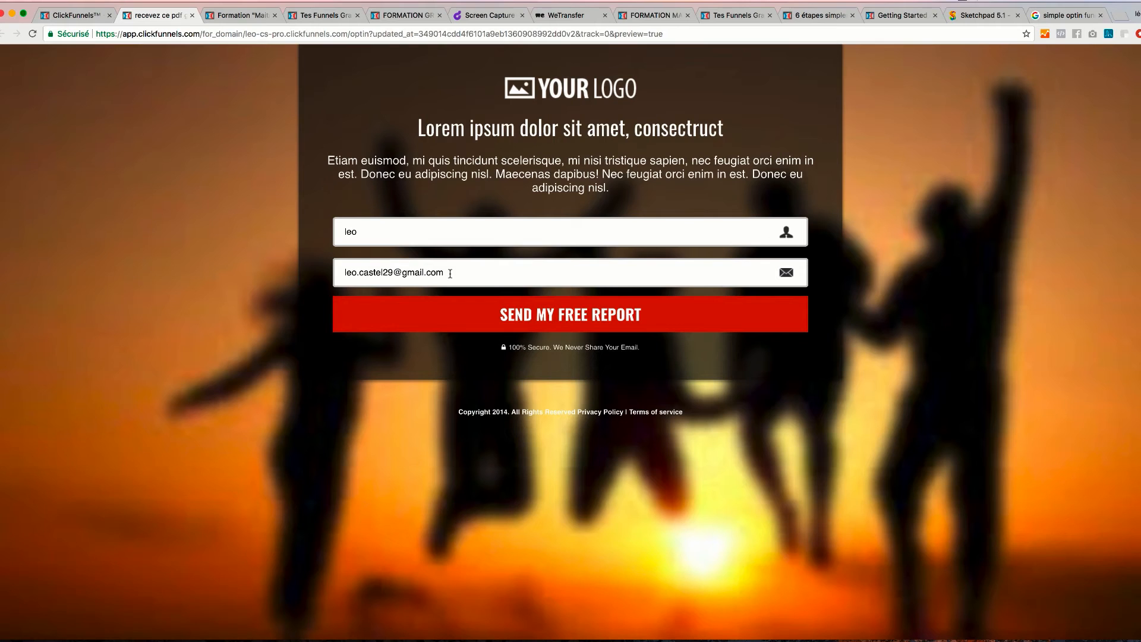
click(595, 315)
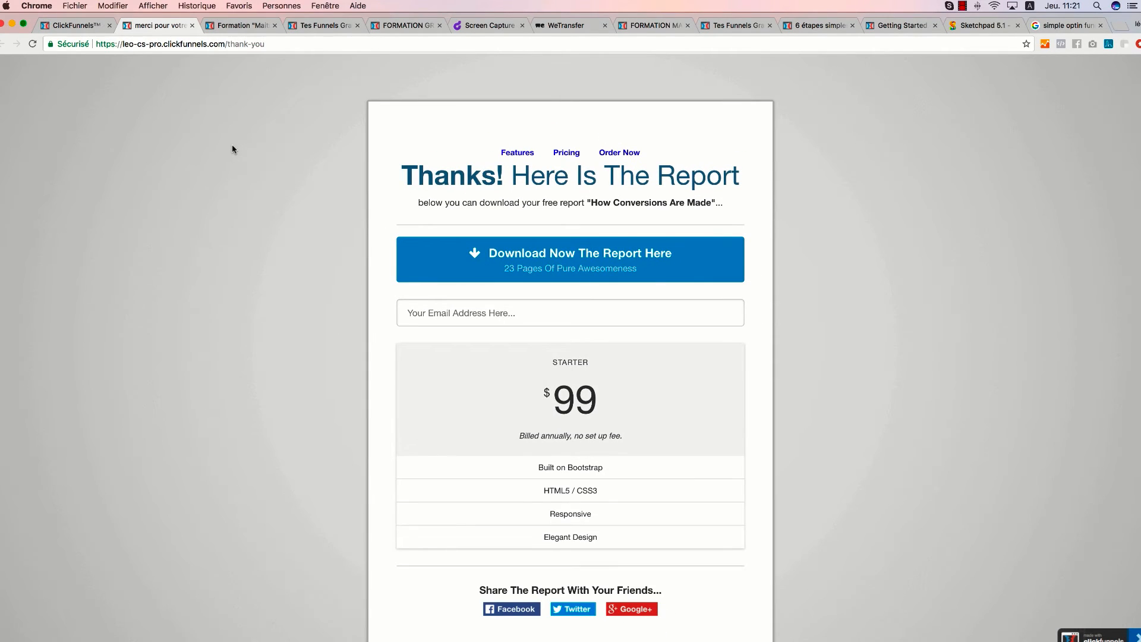
click(581, 271)
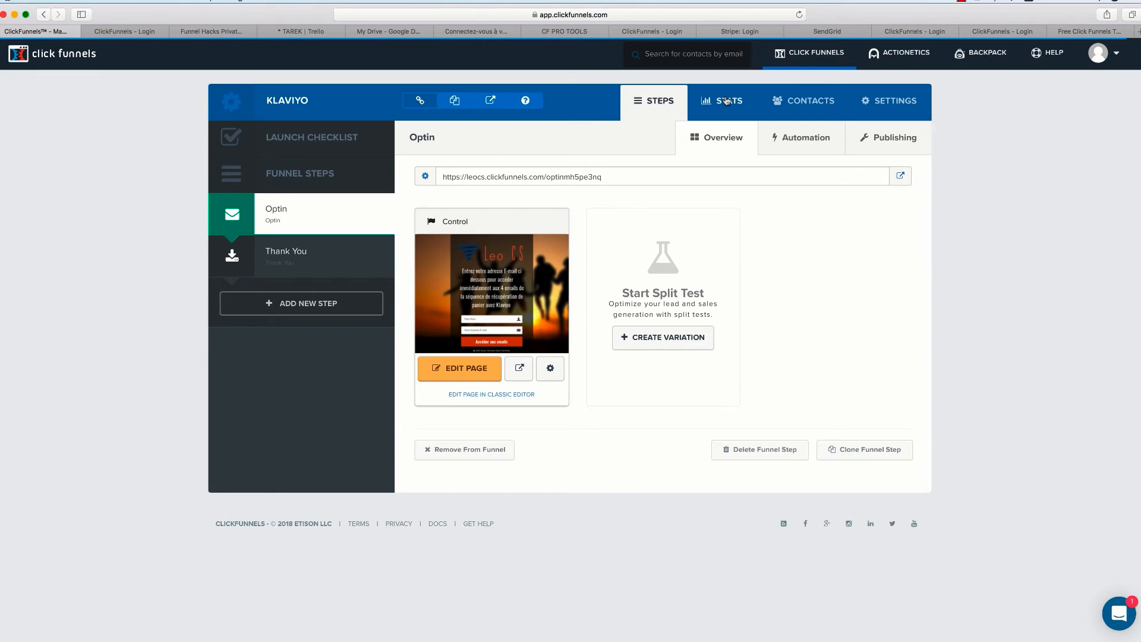
Step: Open the Klaviyo funnel's statistics and set the reporting period to start on November 1, 2017
click(726, 101)
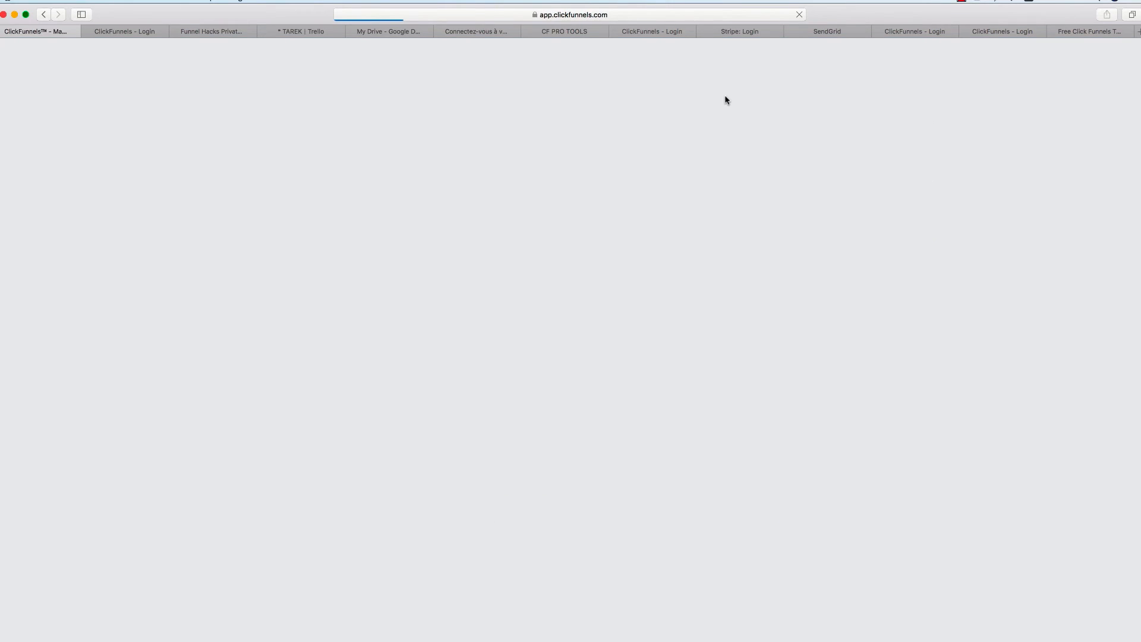
click(315, 182)
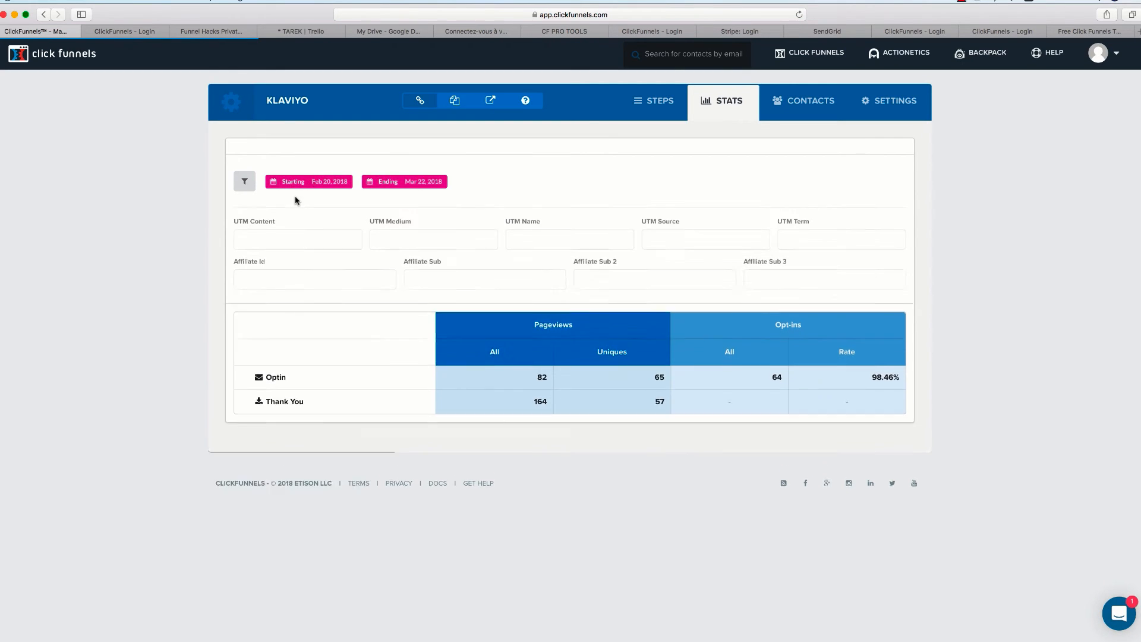
click(302, 321)
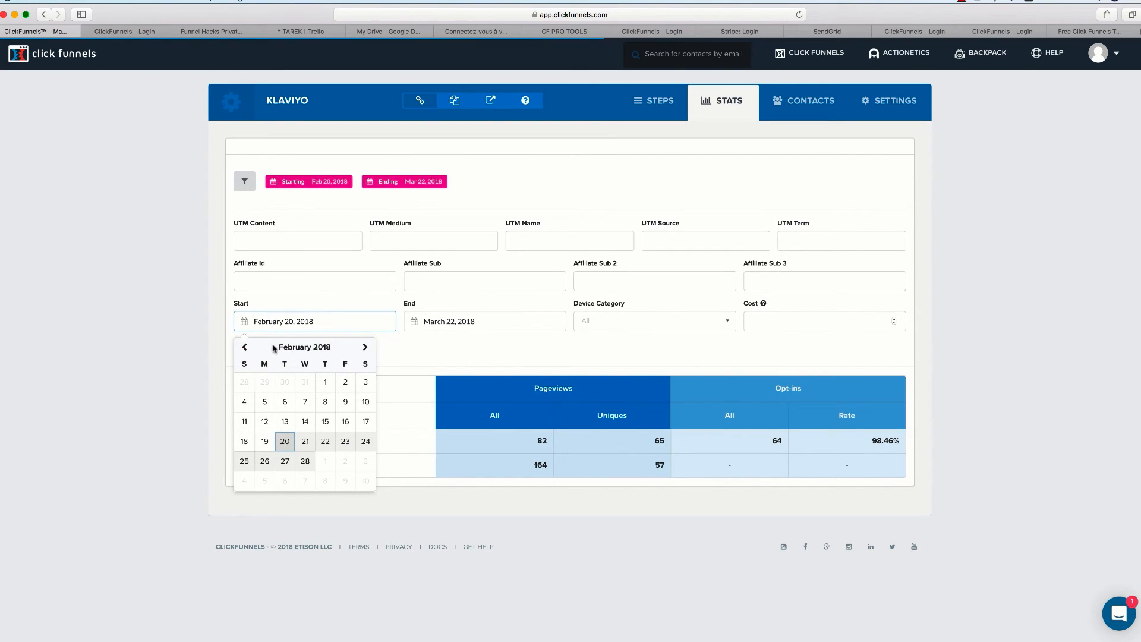
click(245, 347)
click(244, 348)
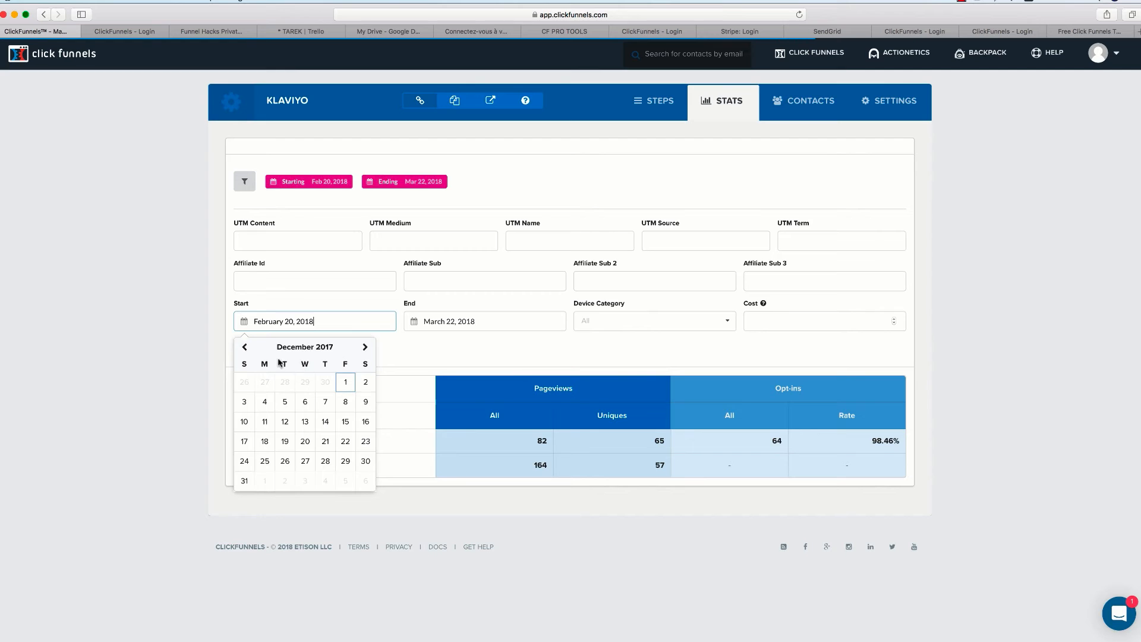
click(245, 347)
click(305, 384)
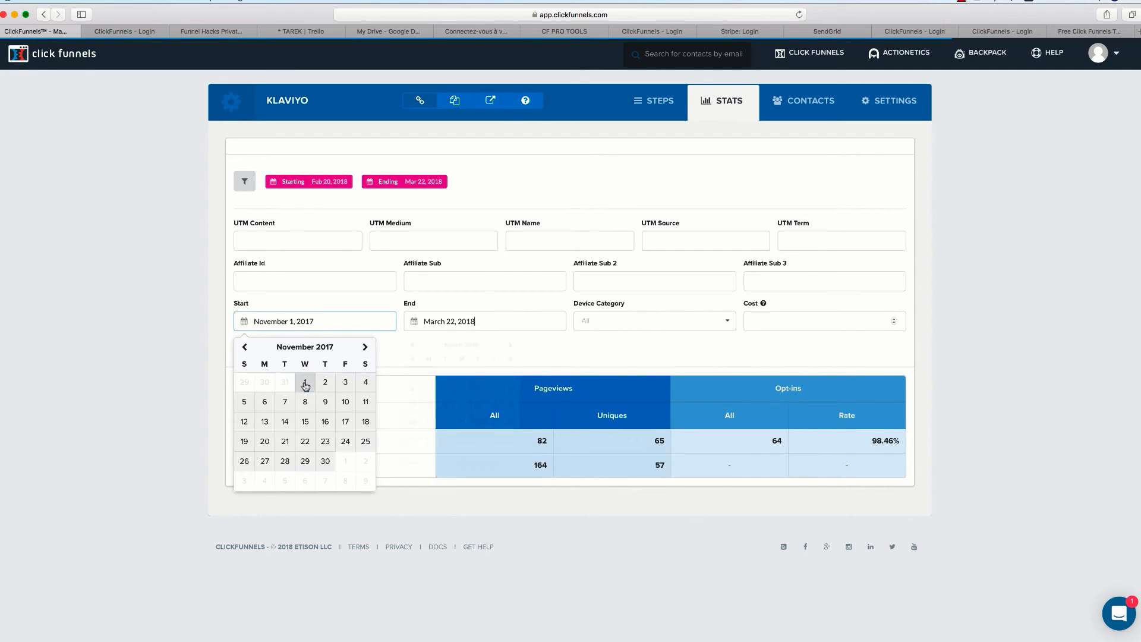
click(298, 349)
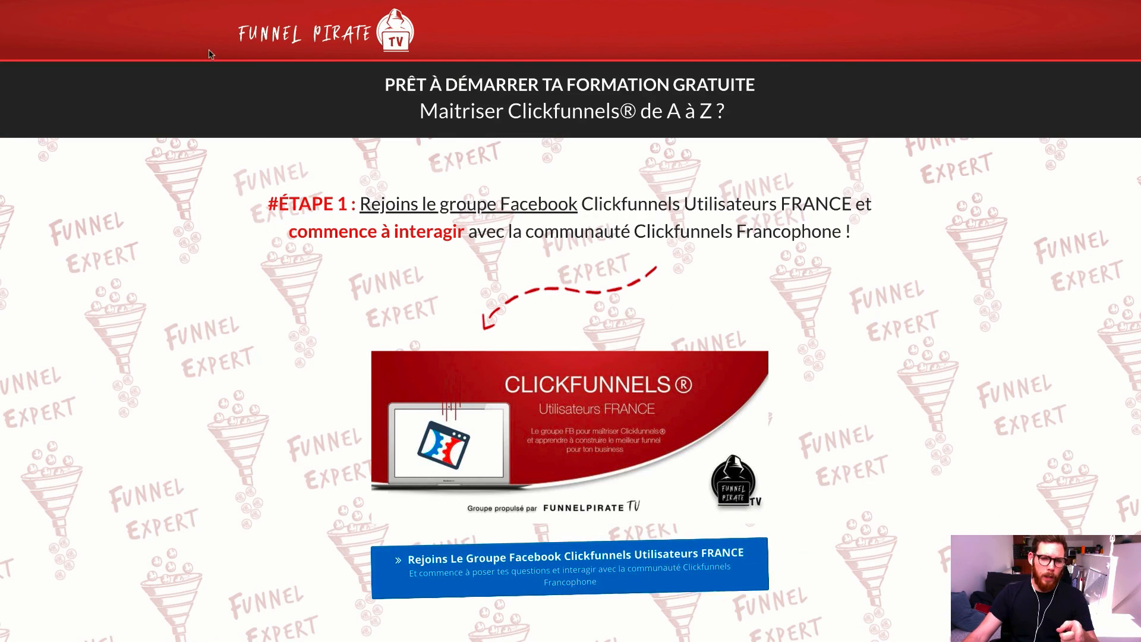
Step: Look through Étape 1 and Étape 2 of the free training page and open the French ClickFunnels funnel collection
scroll(69, 265, down, 1)
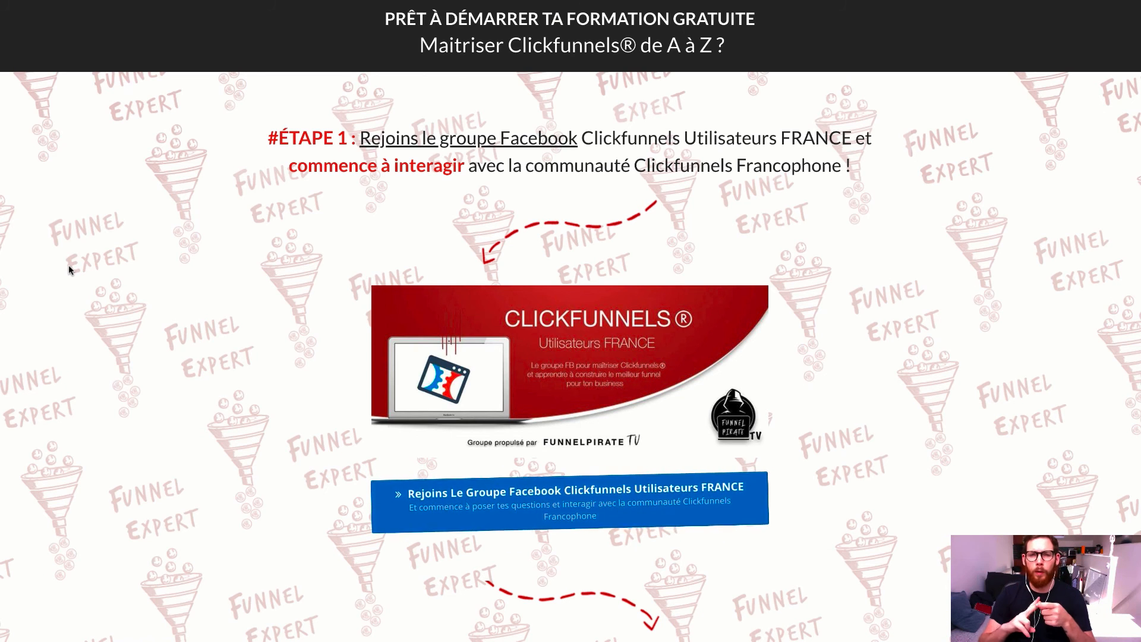
scroll(68, 271, down, 10)
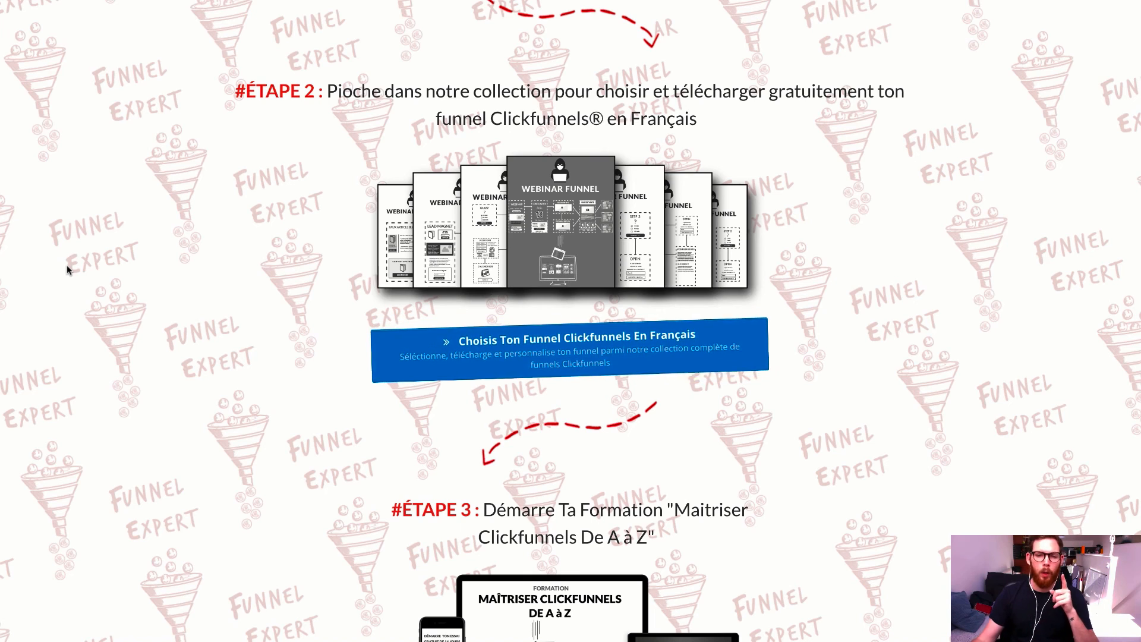
click(507, 358)
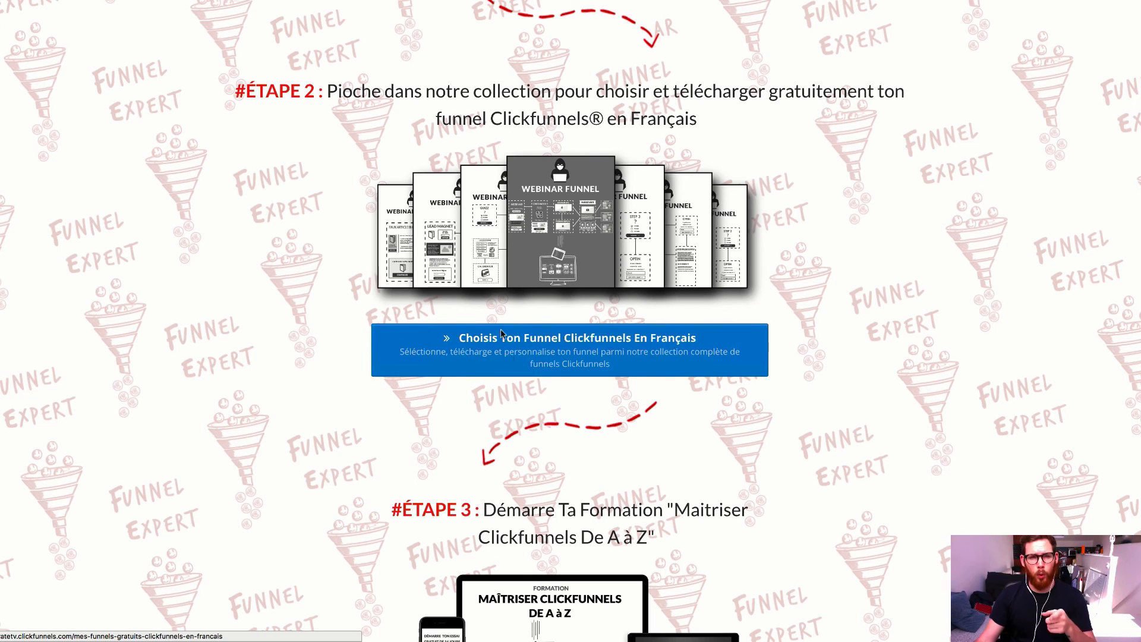
Step: Examine the webinar, quiz and product funnels in the collection, and return to the training page to view Étape 3
scroll(135, 191, down, 2)
scroll(135, 191, down, 9)
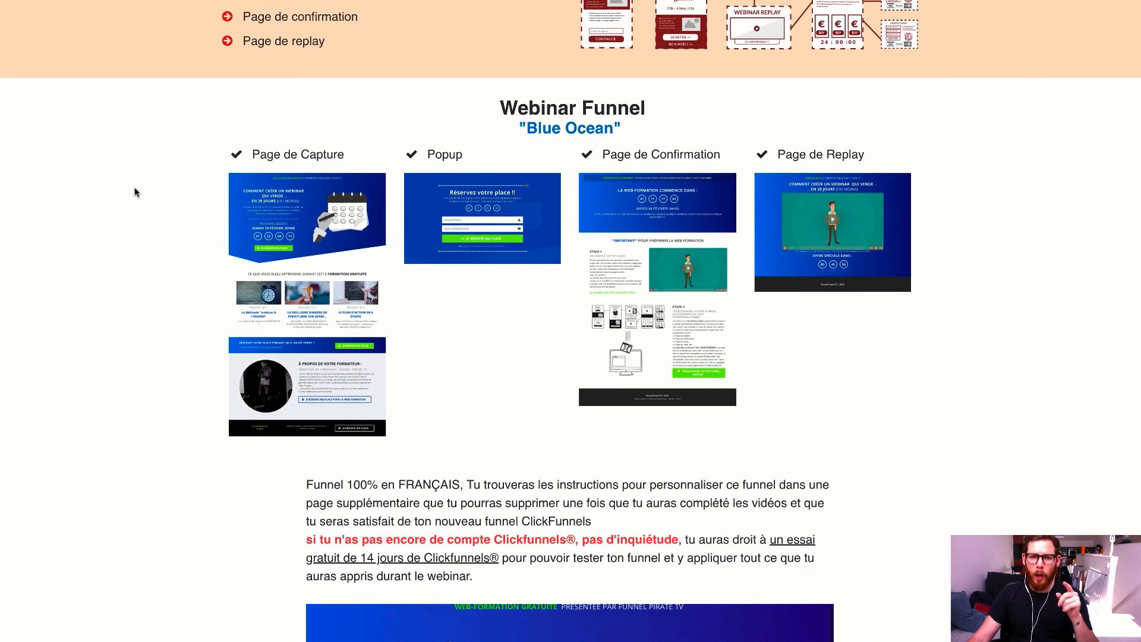
scroll(136, 191, down, 18)
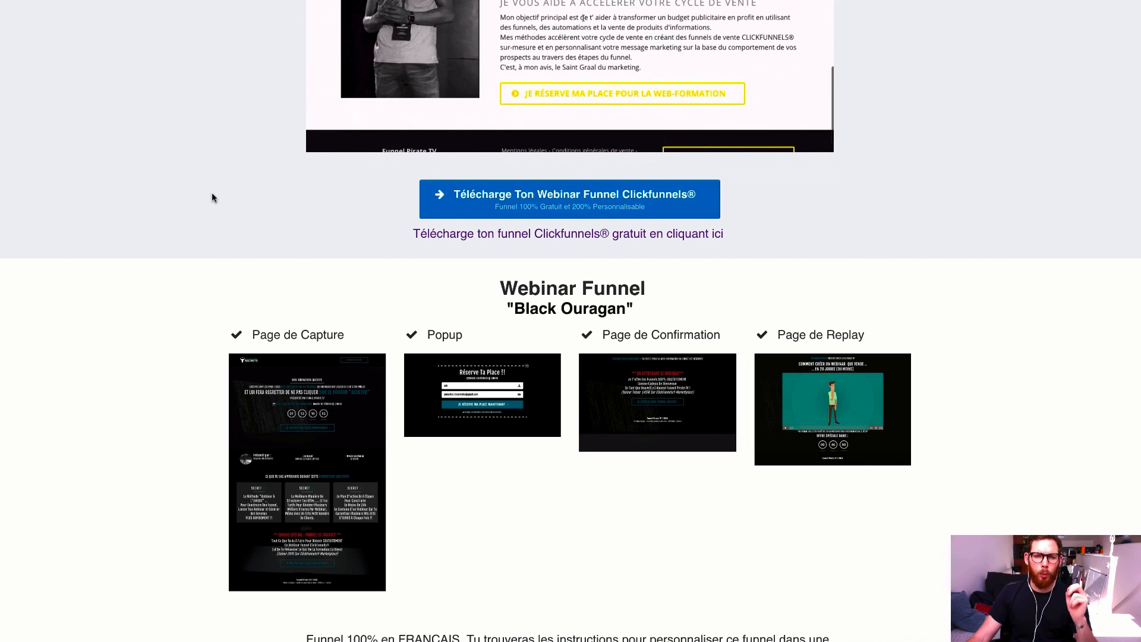
scroll(161, 199, down, 6)
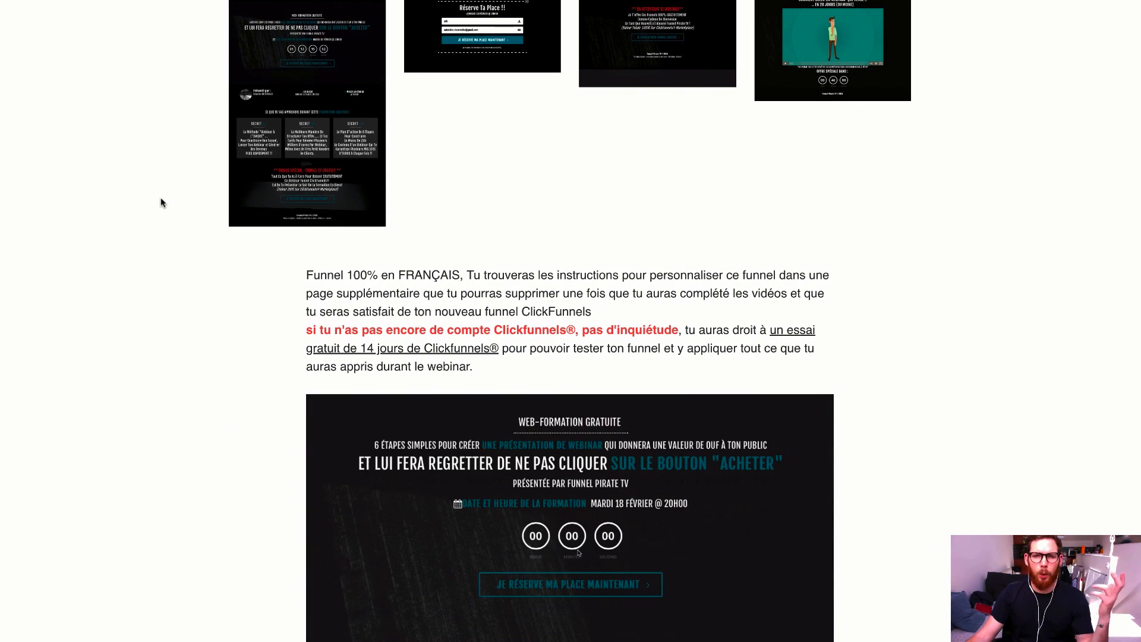
scroll(161, 199, down, 10)
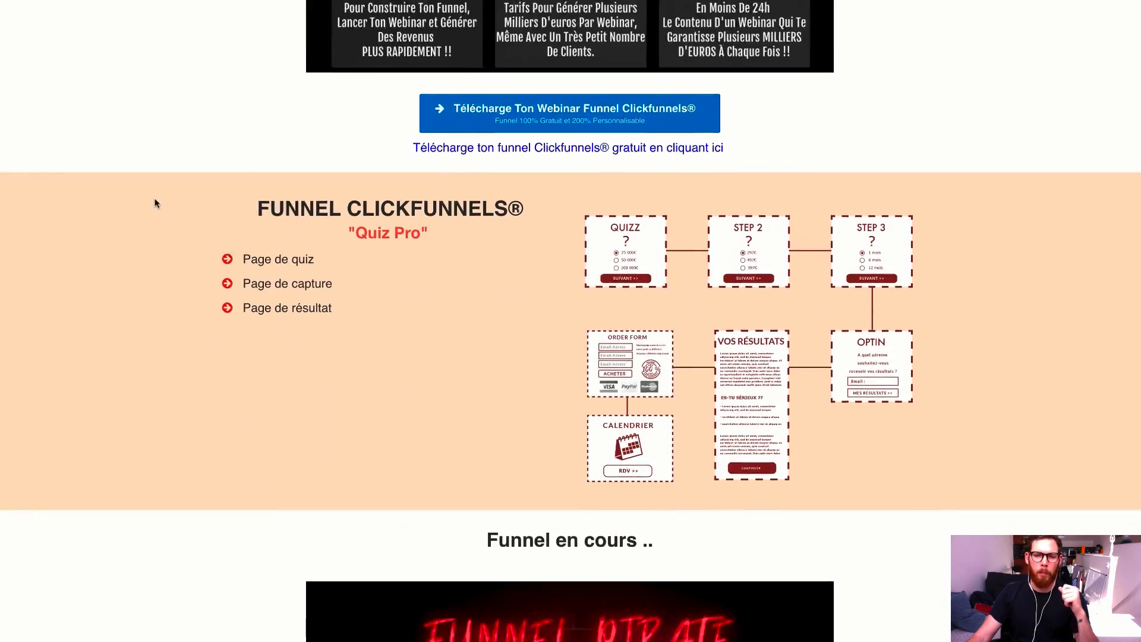
scroll(159, 201, down, 20)
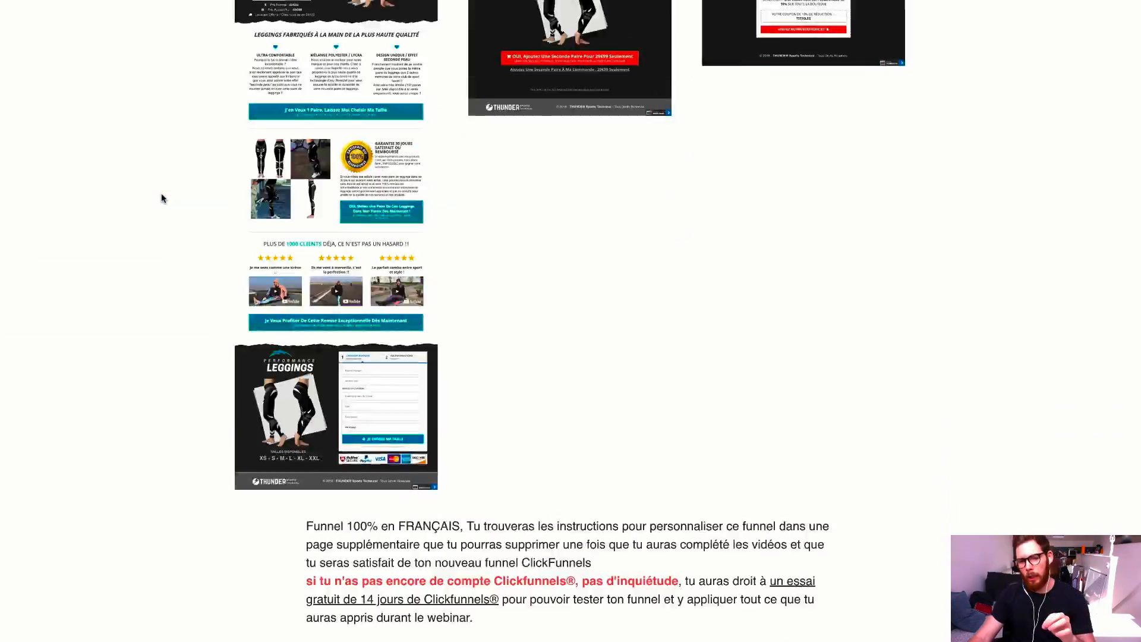
scroll(162, 198, down, 15)
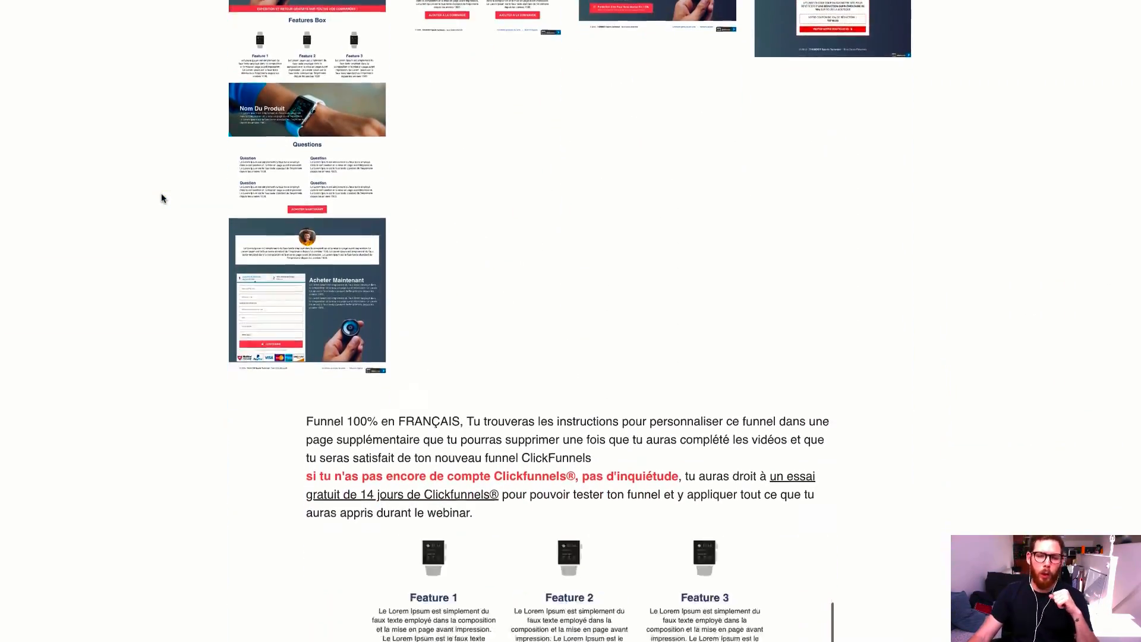
scroll(161, 199, down, 6)
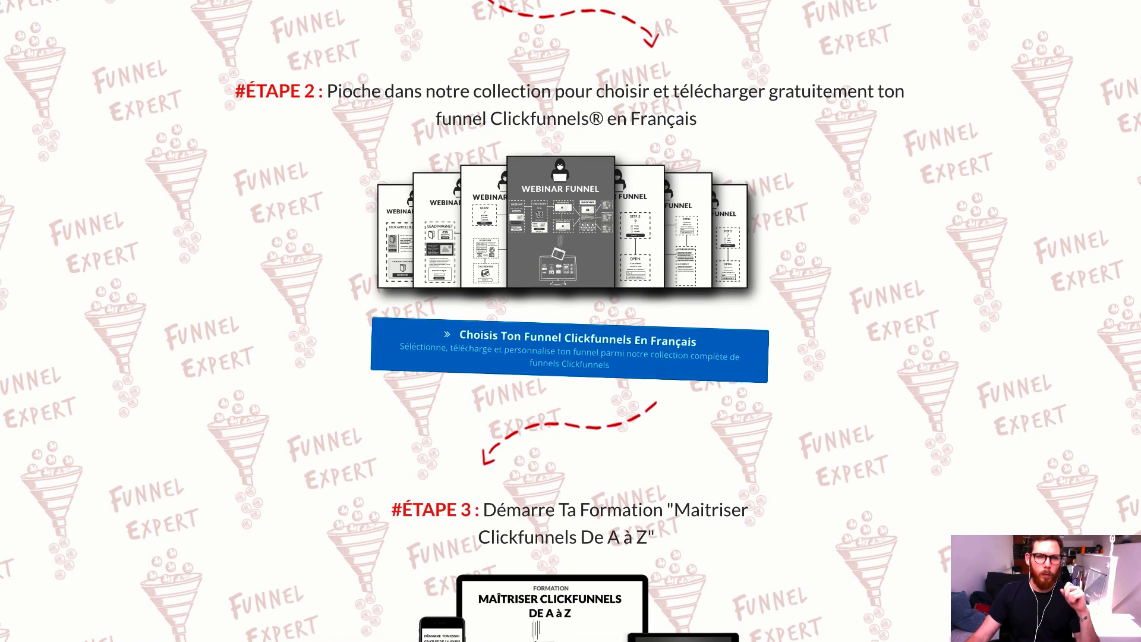
scroll(145, 12, down, 5)
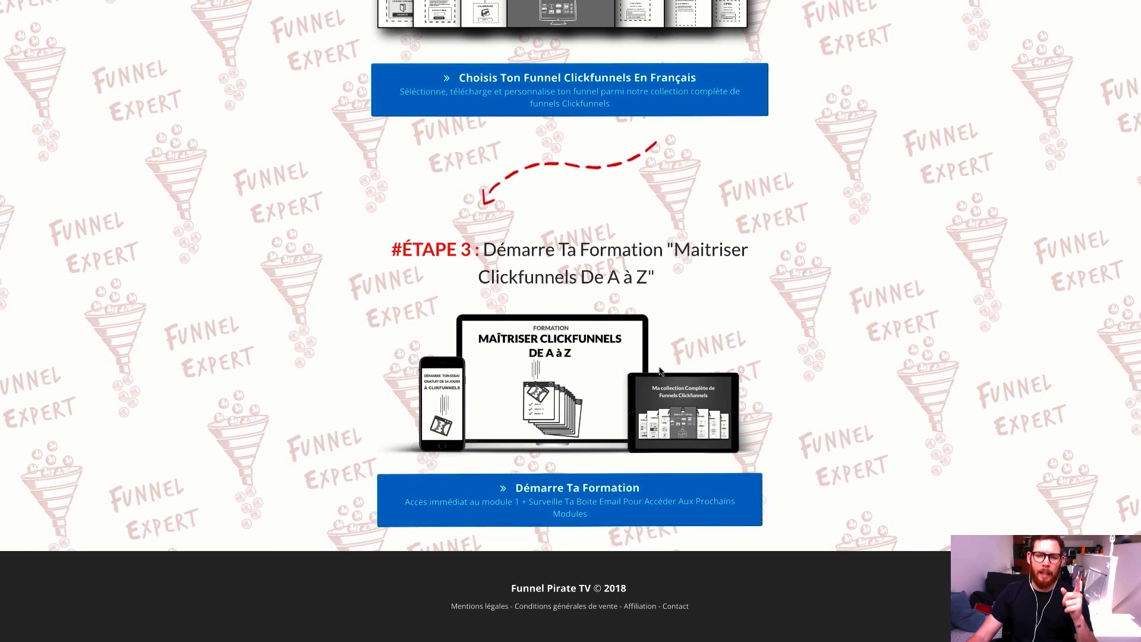